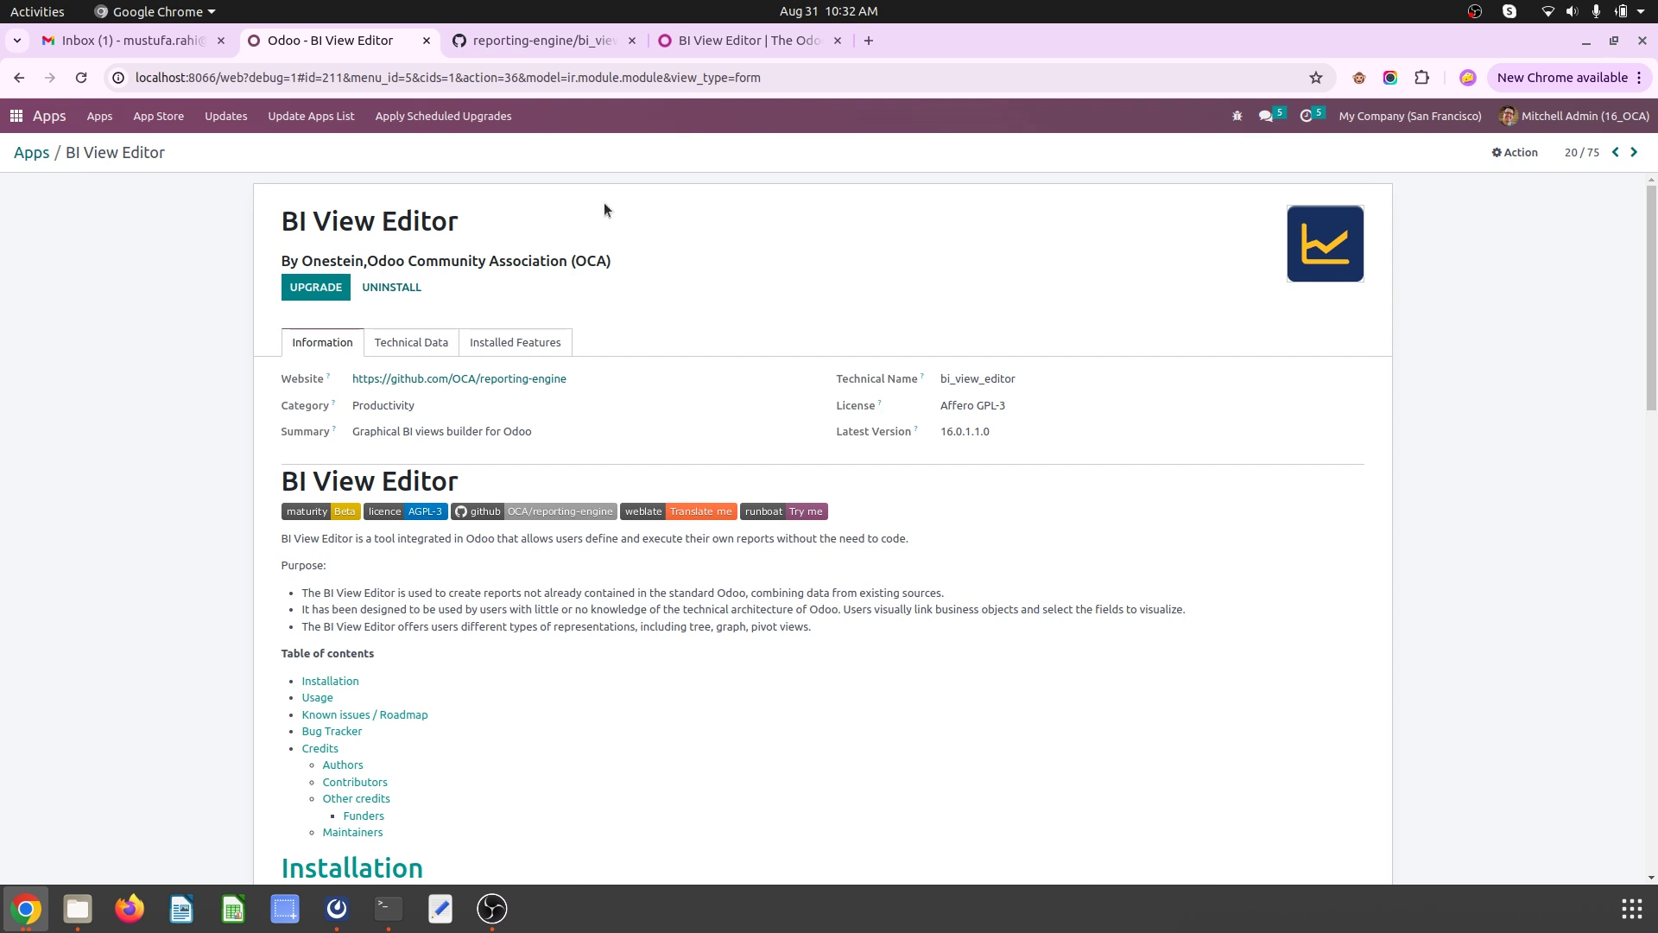
Step: Look over the OCA BI View Editor module page and its reporting-engine GitHub page
double_click(391, 221)
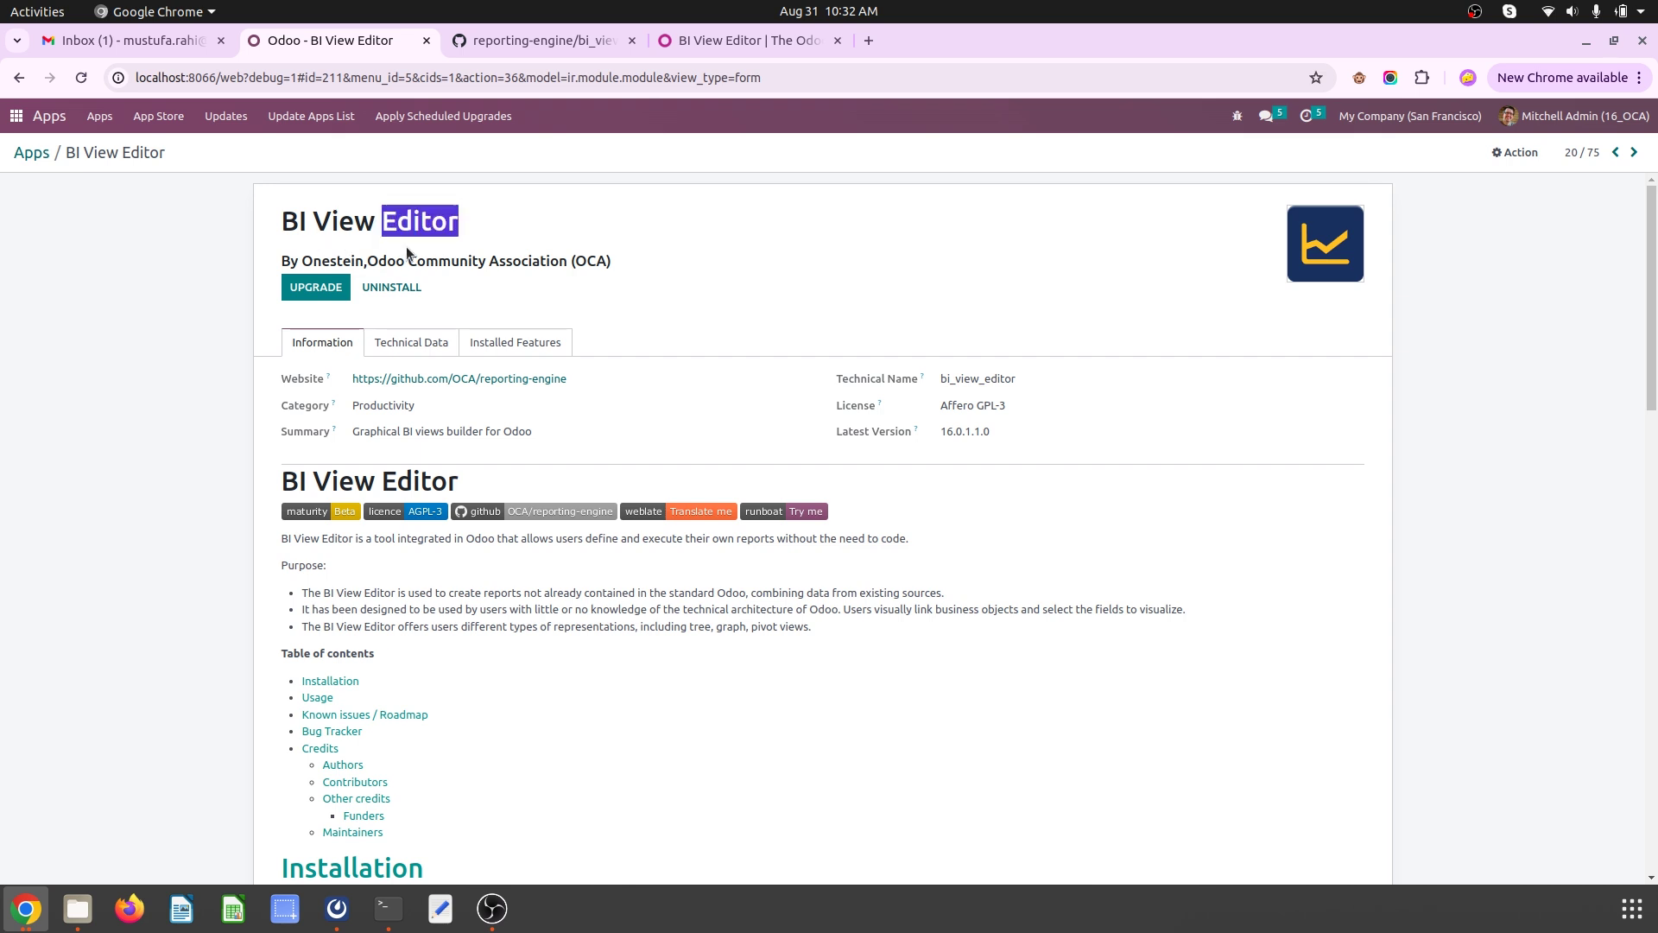
drag(403, 253, 404, 253)
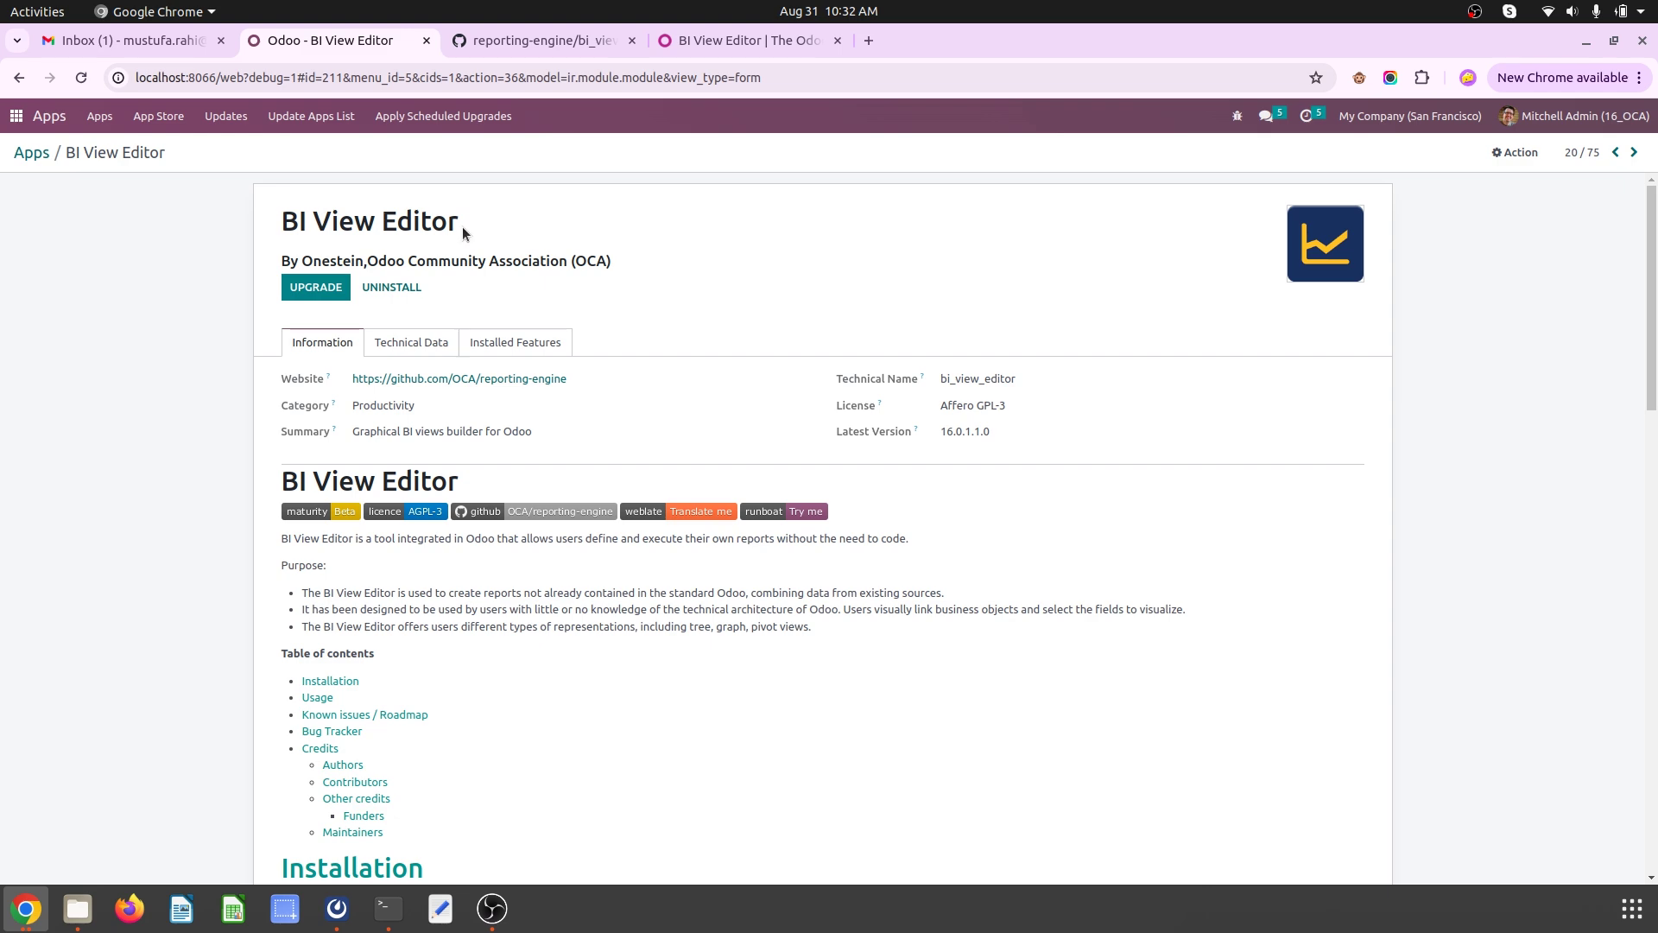
click(751, 41)
click(414, 86)
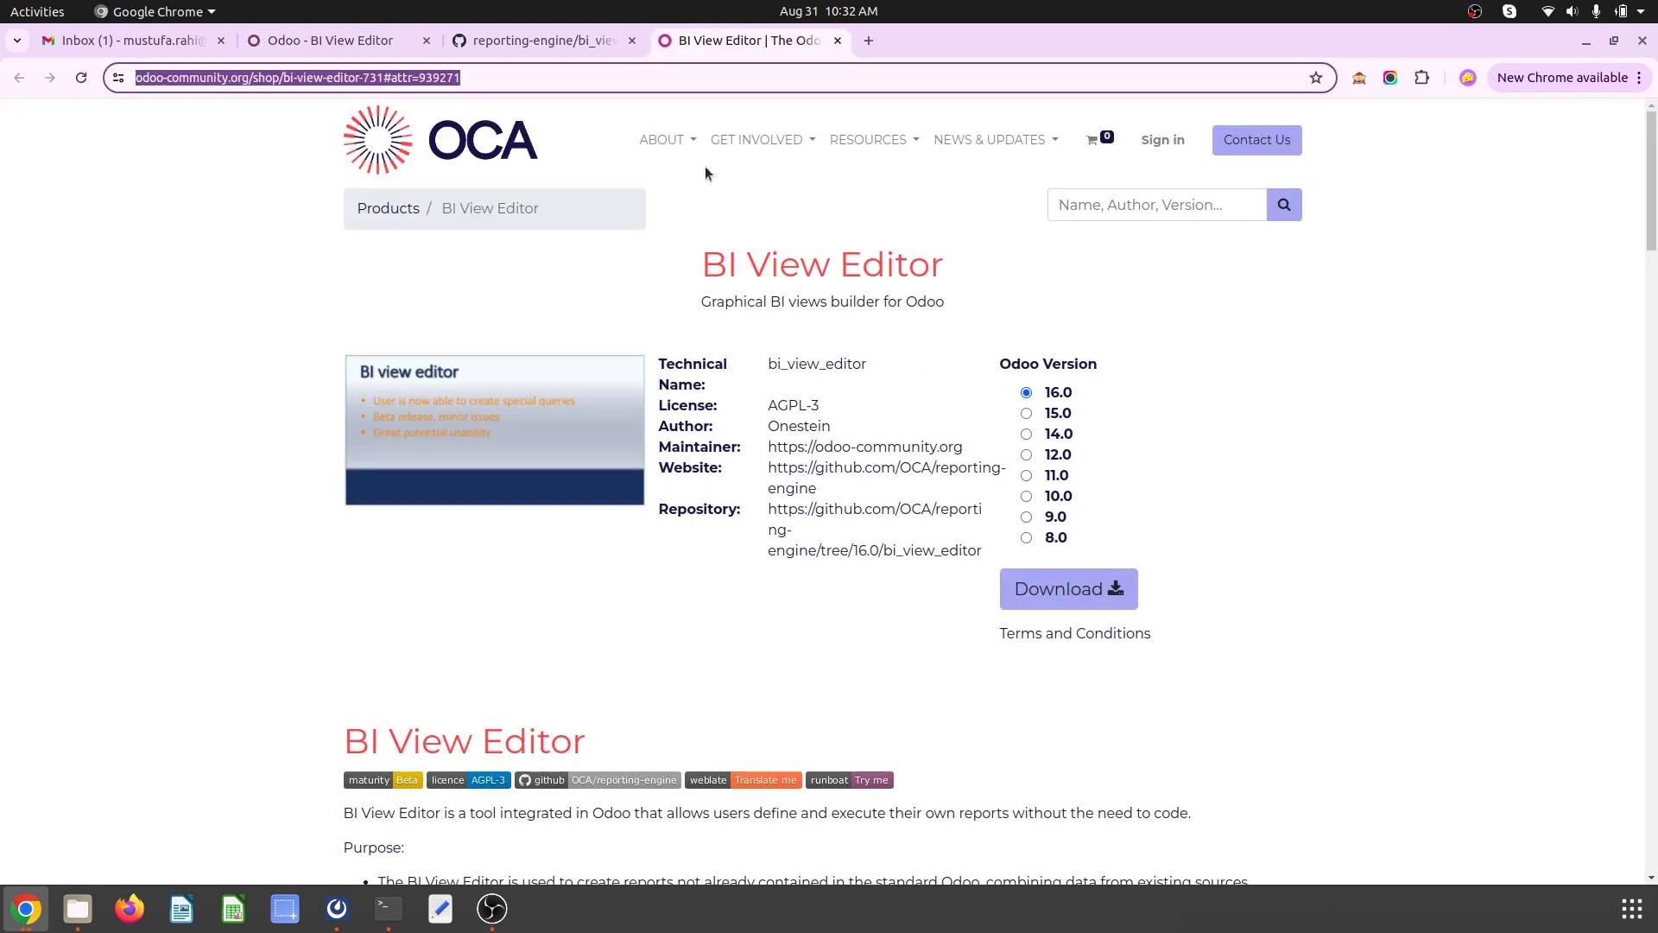
scroll(928, 537, down, 15)
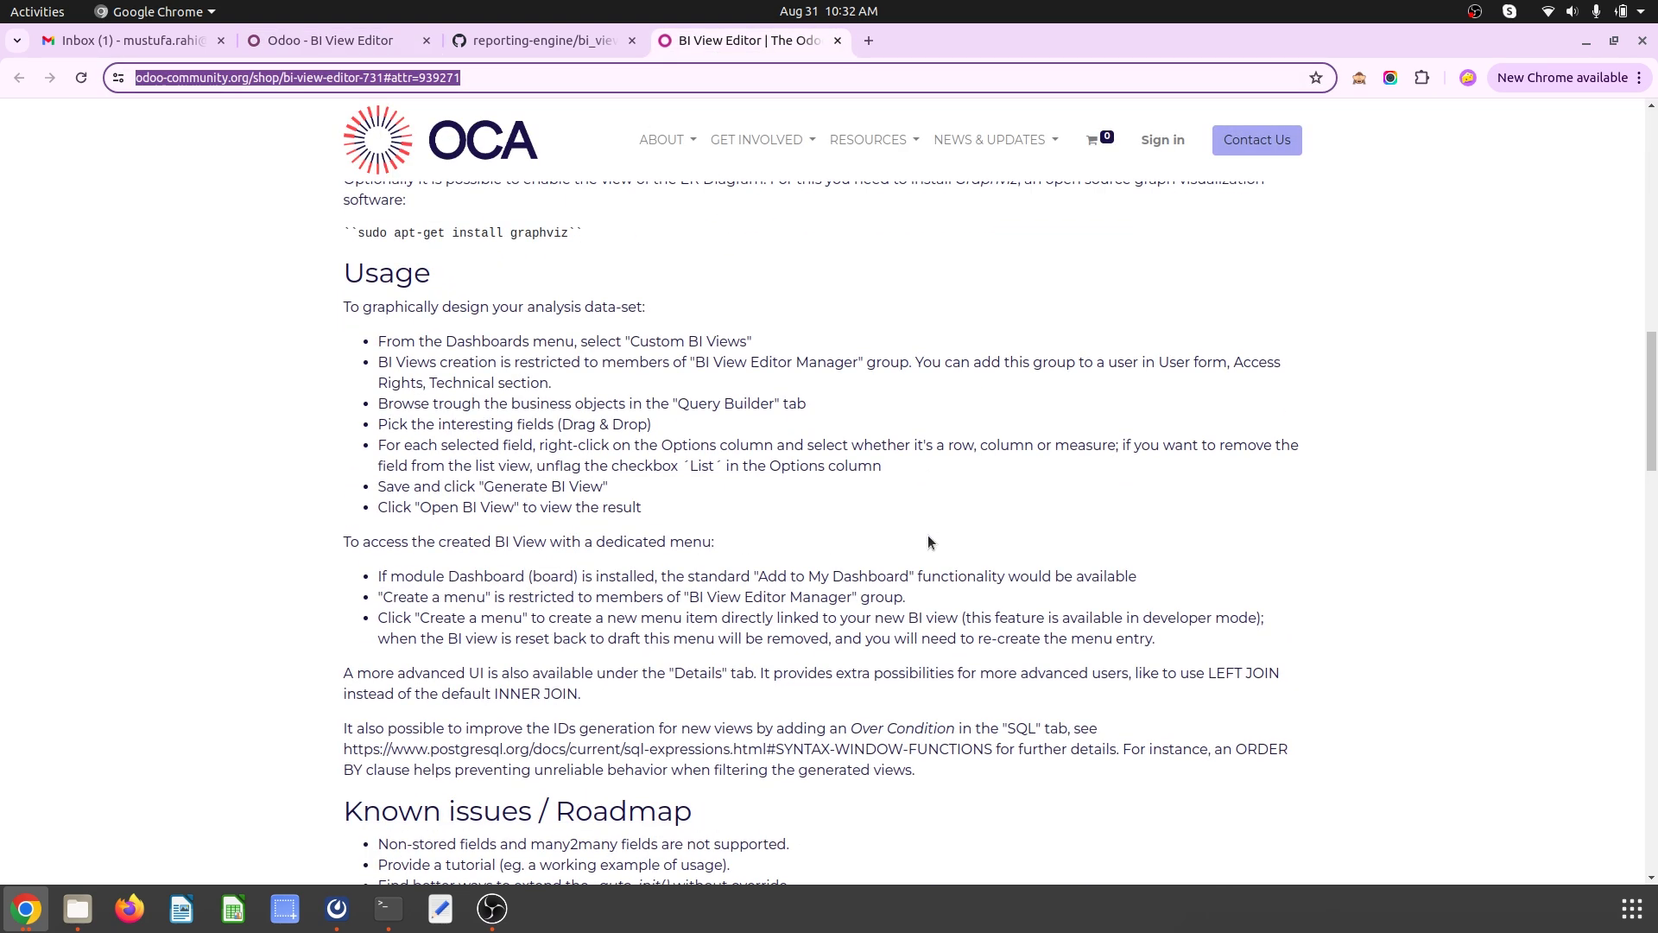
scroll(929, 542, down, 2)
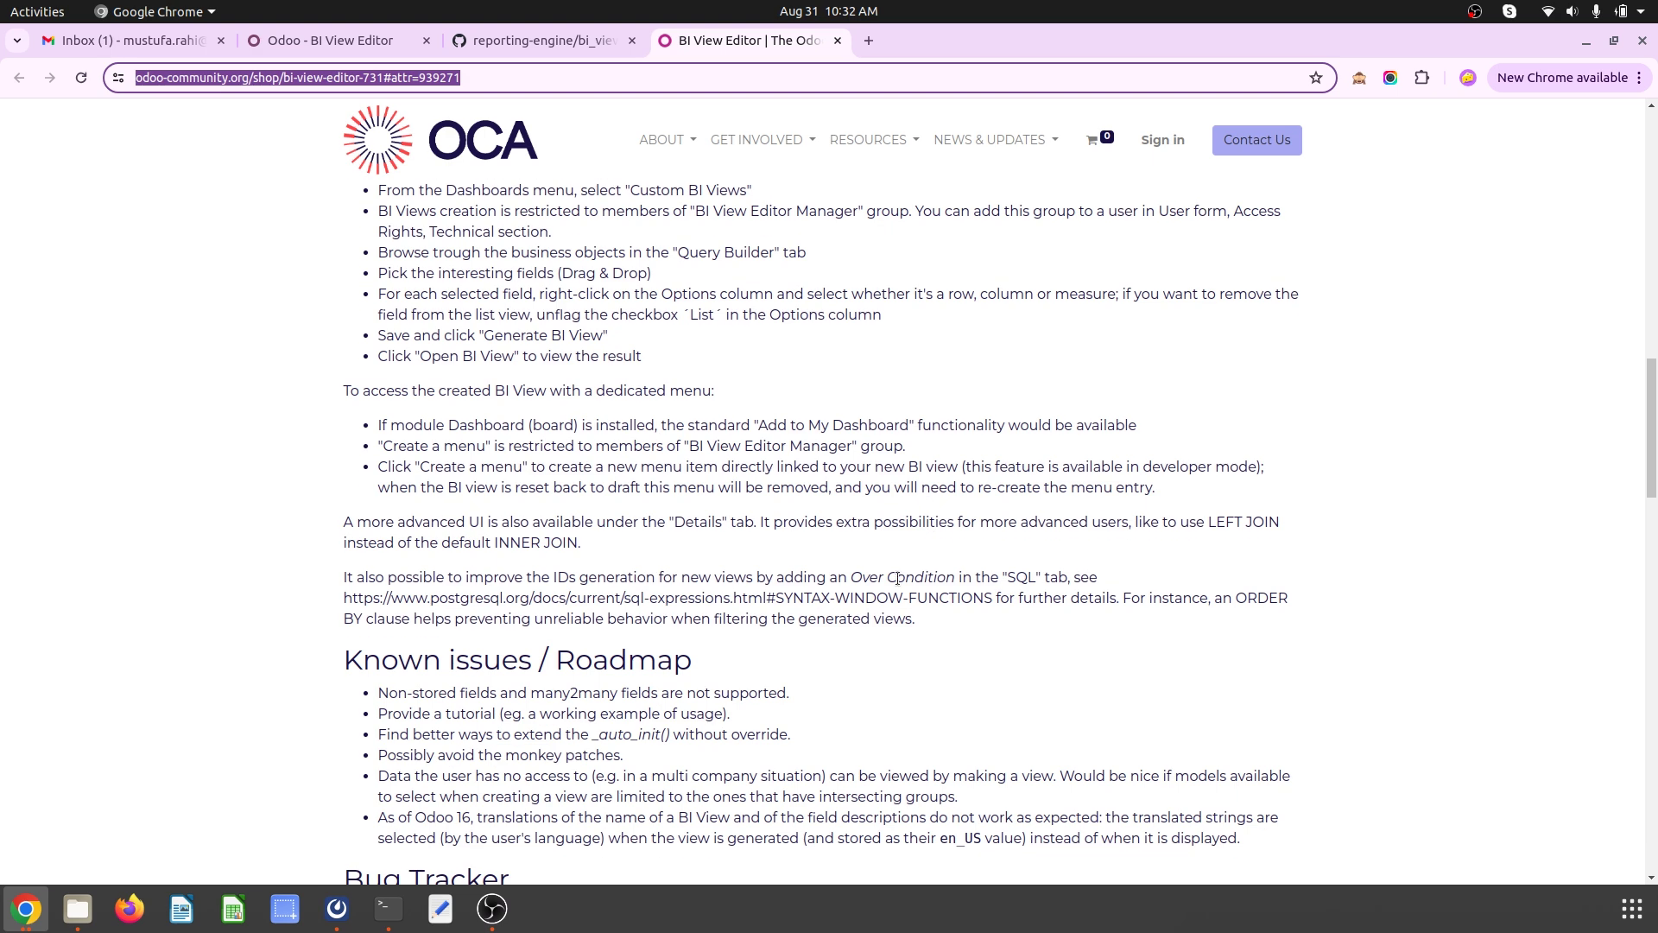
scroll(897, 577, down, 5)
scroll(897, 578, up, 20)
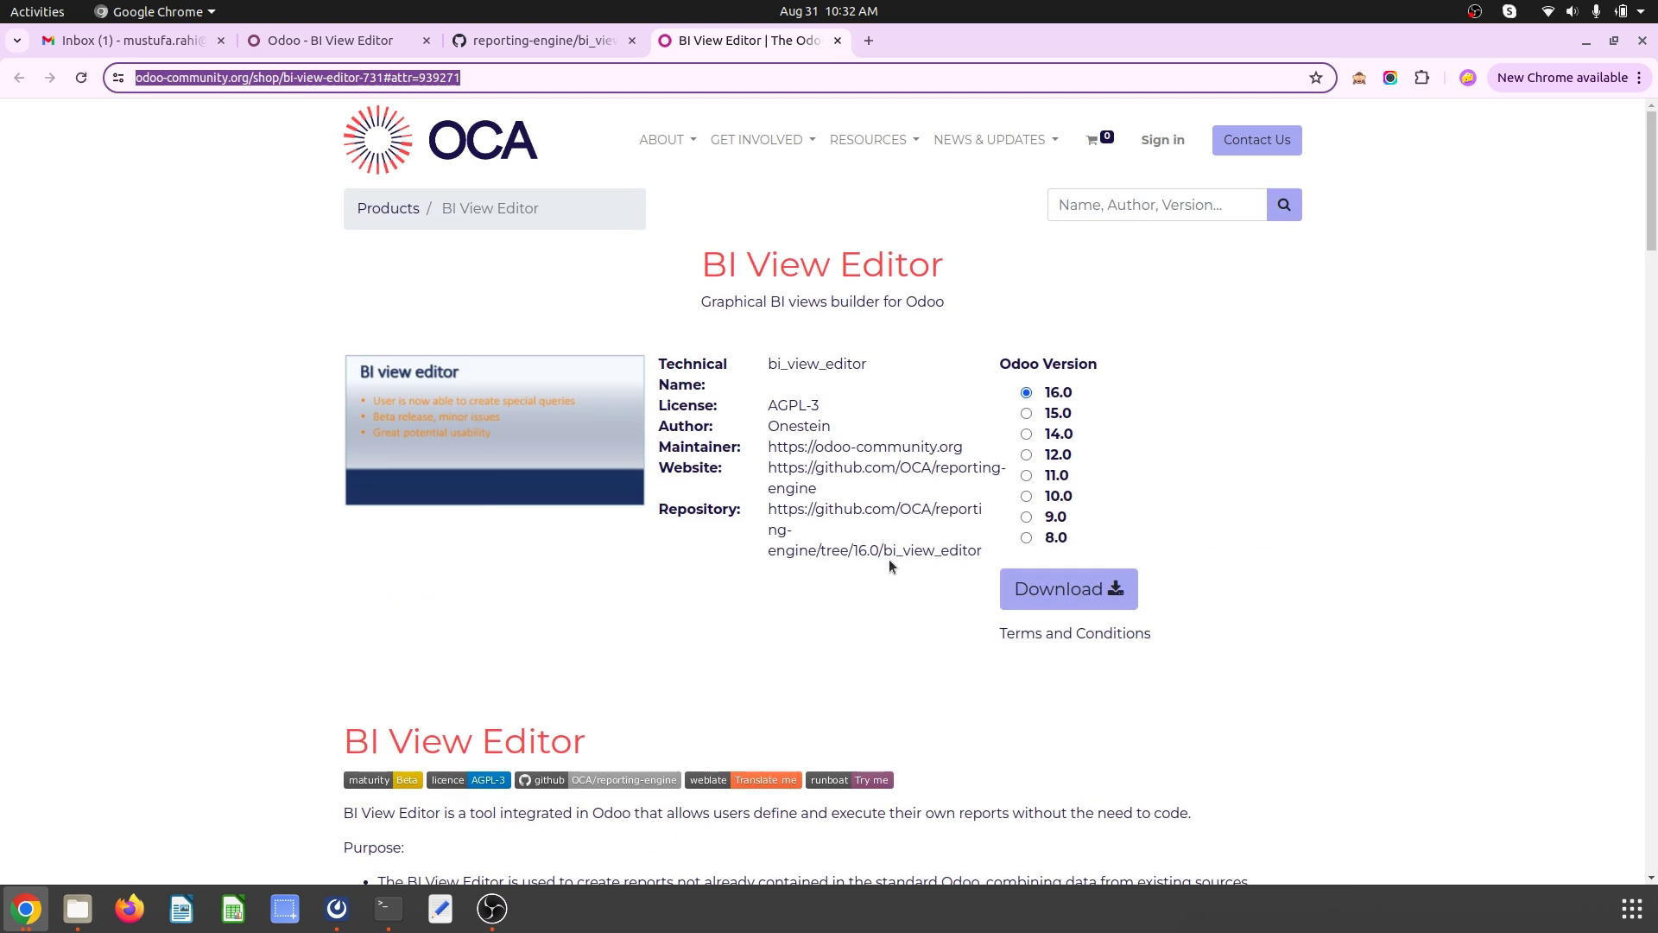
click(501, 42)
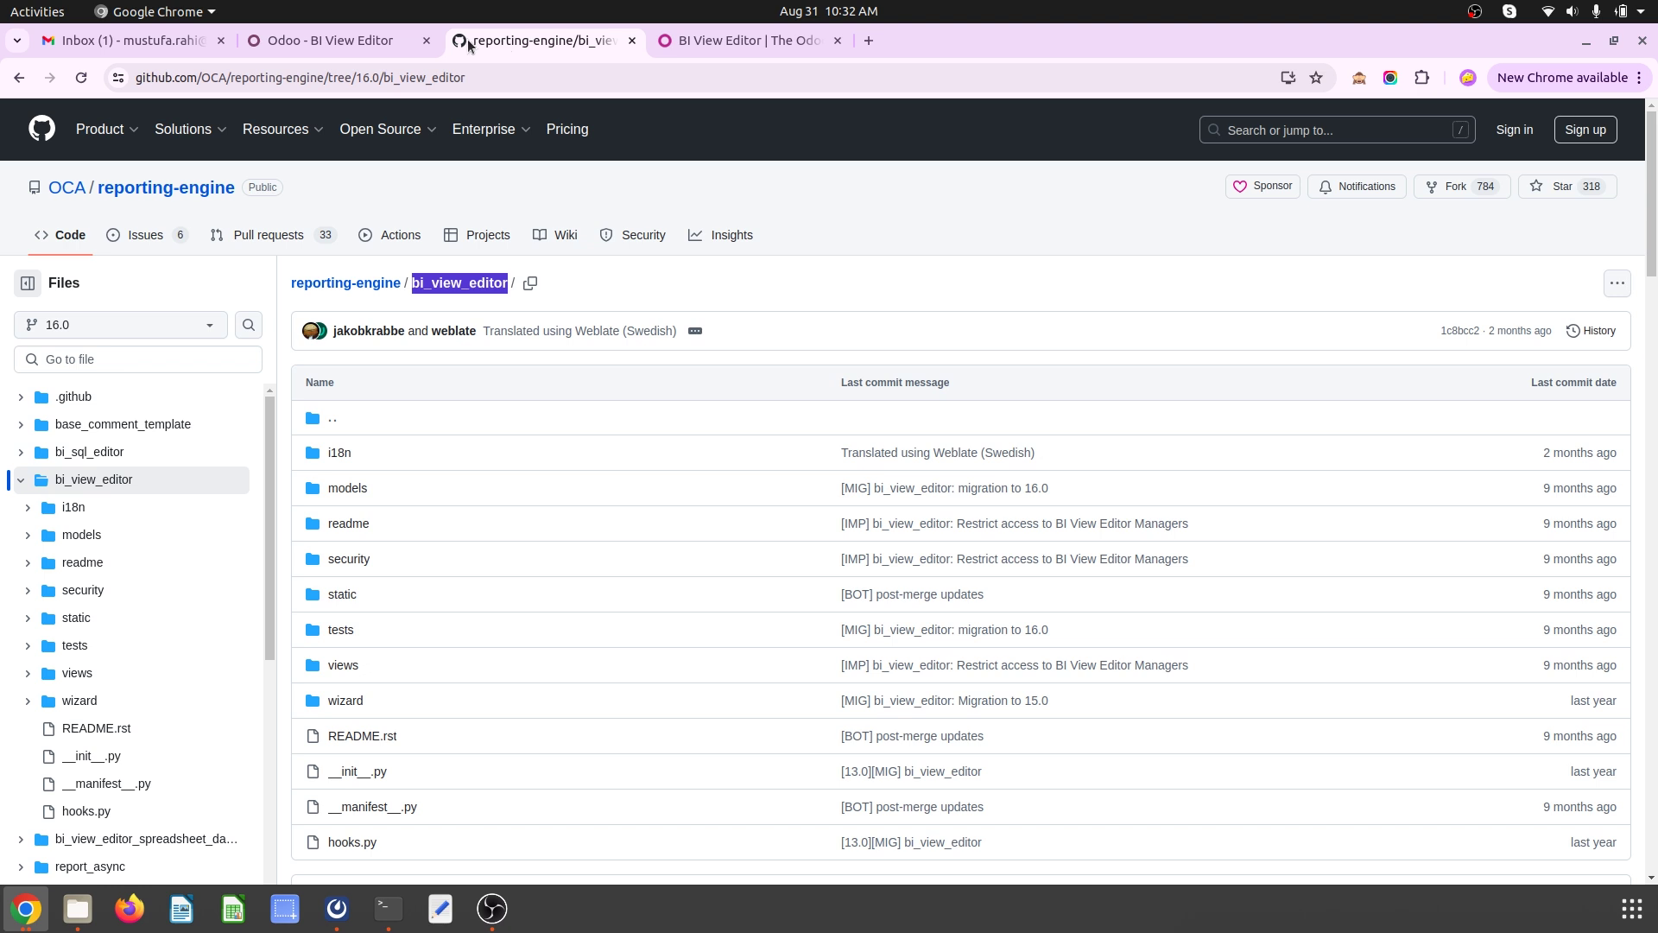
click(390, 48)
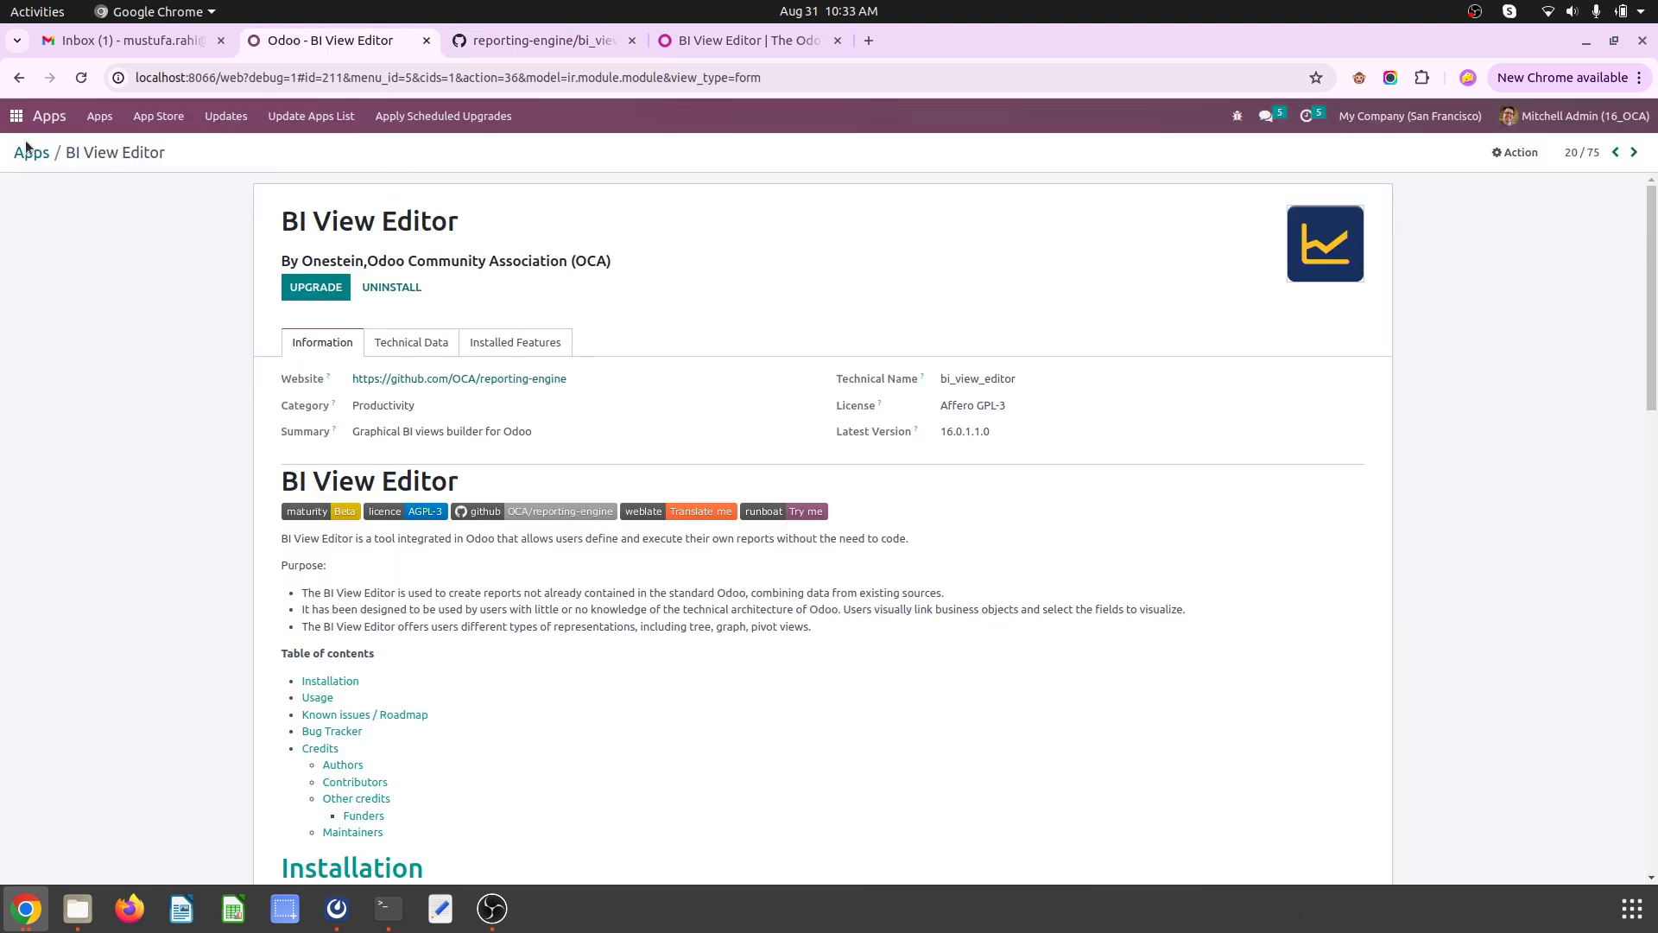
Step: Start a new record under Dashboards > Configuration > Custom BI Views
click(15, 116)
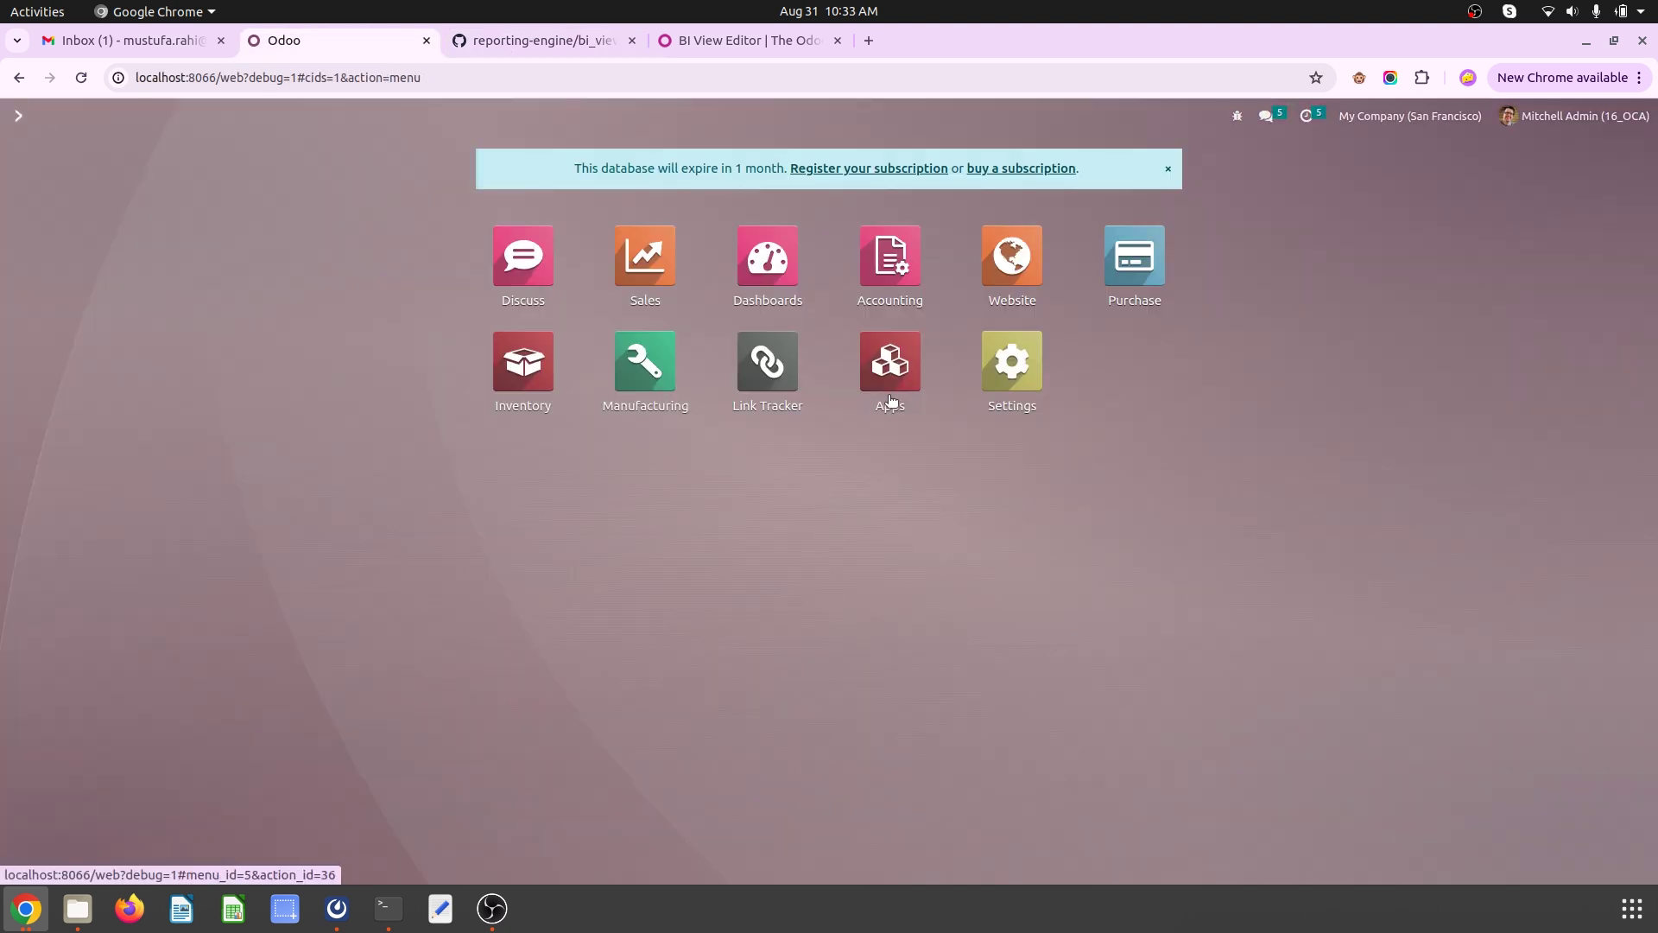
click(768, 268)
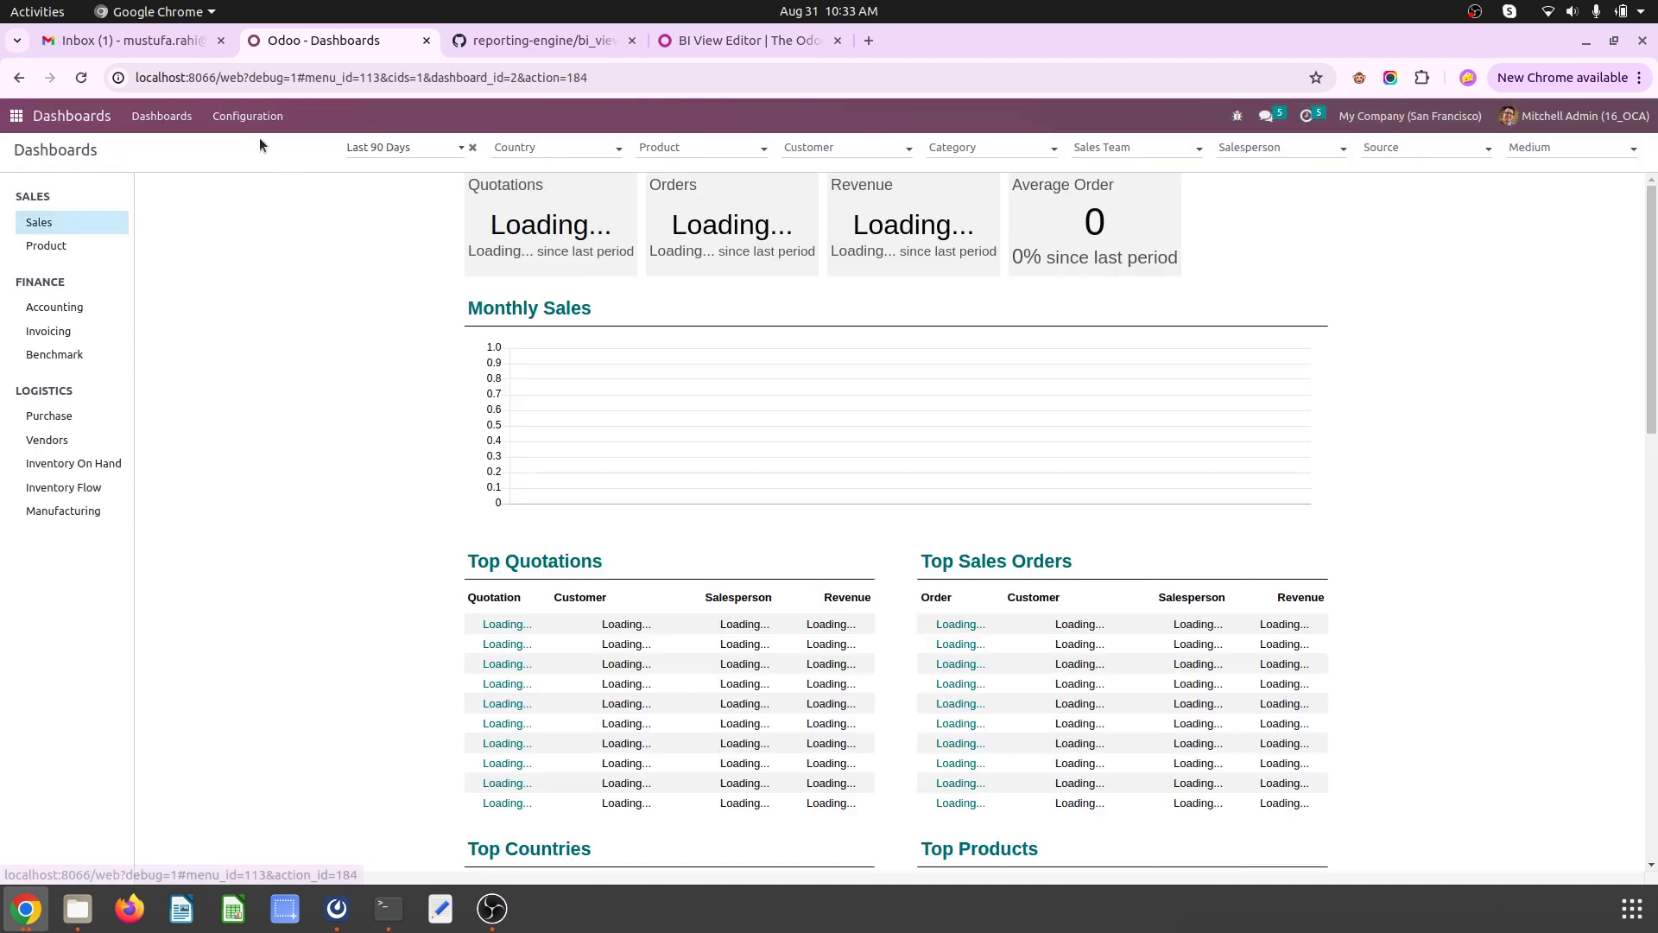
click(248, 115)
click(275, 179)
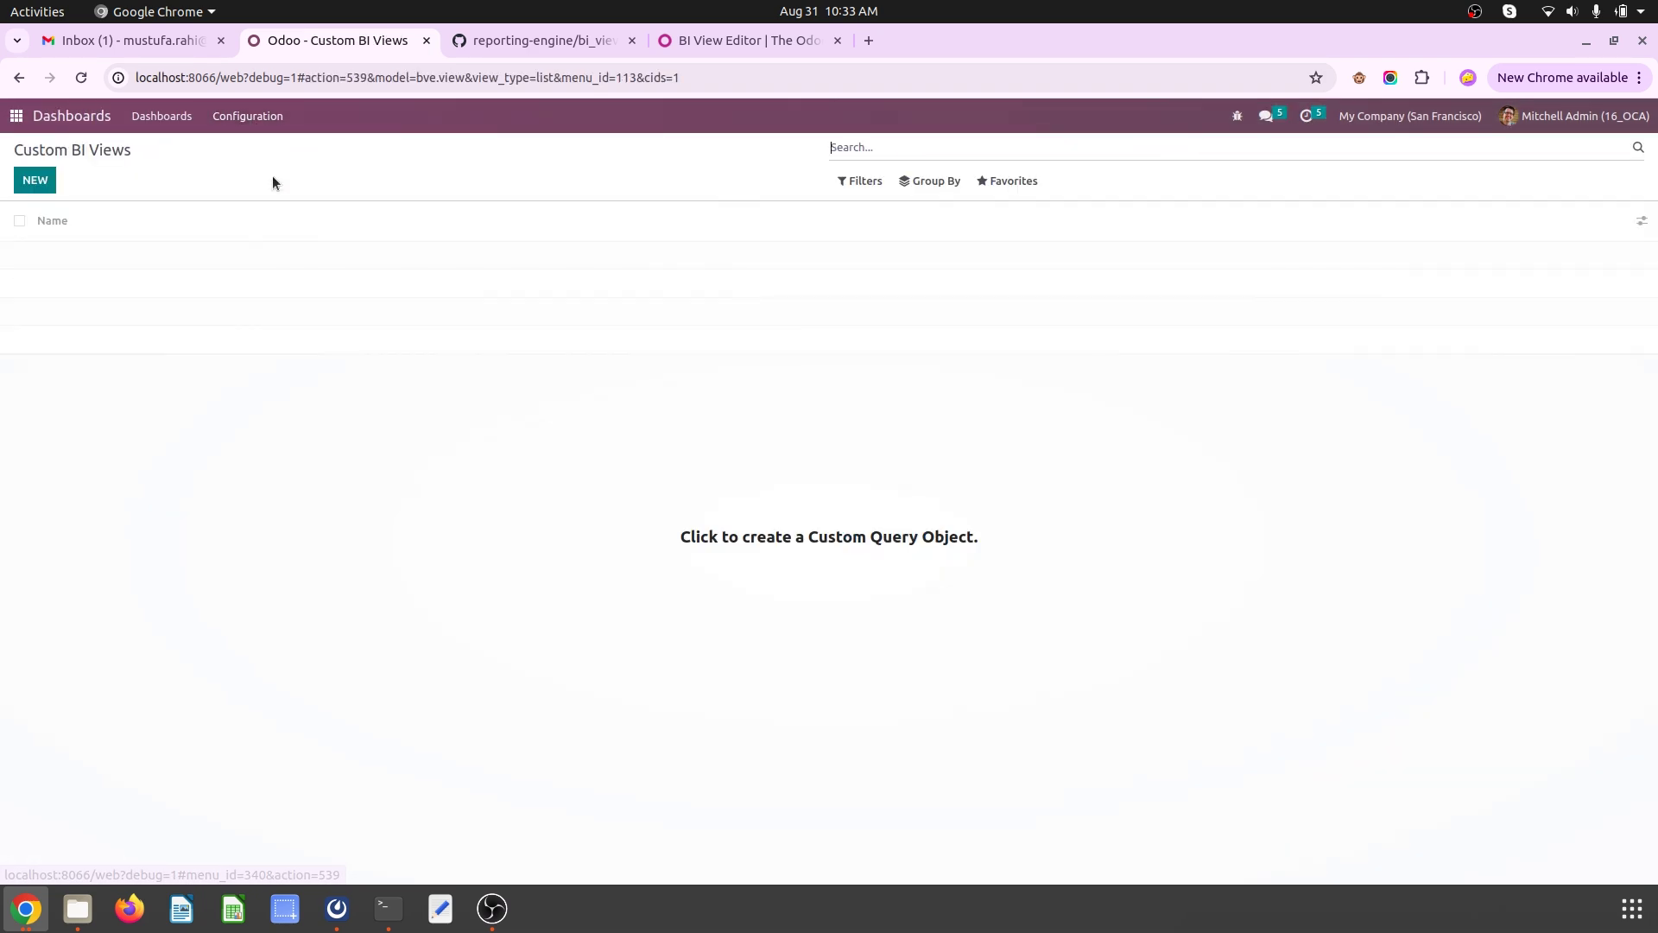
click(33, 178)
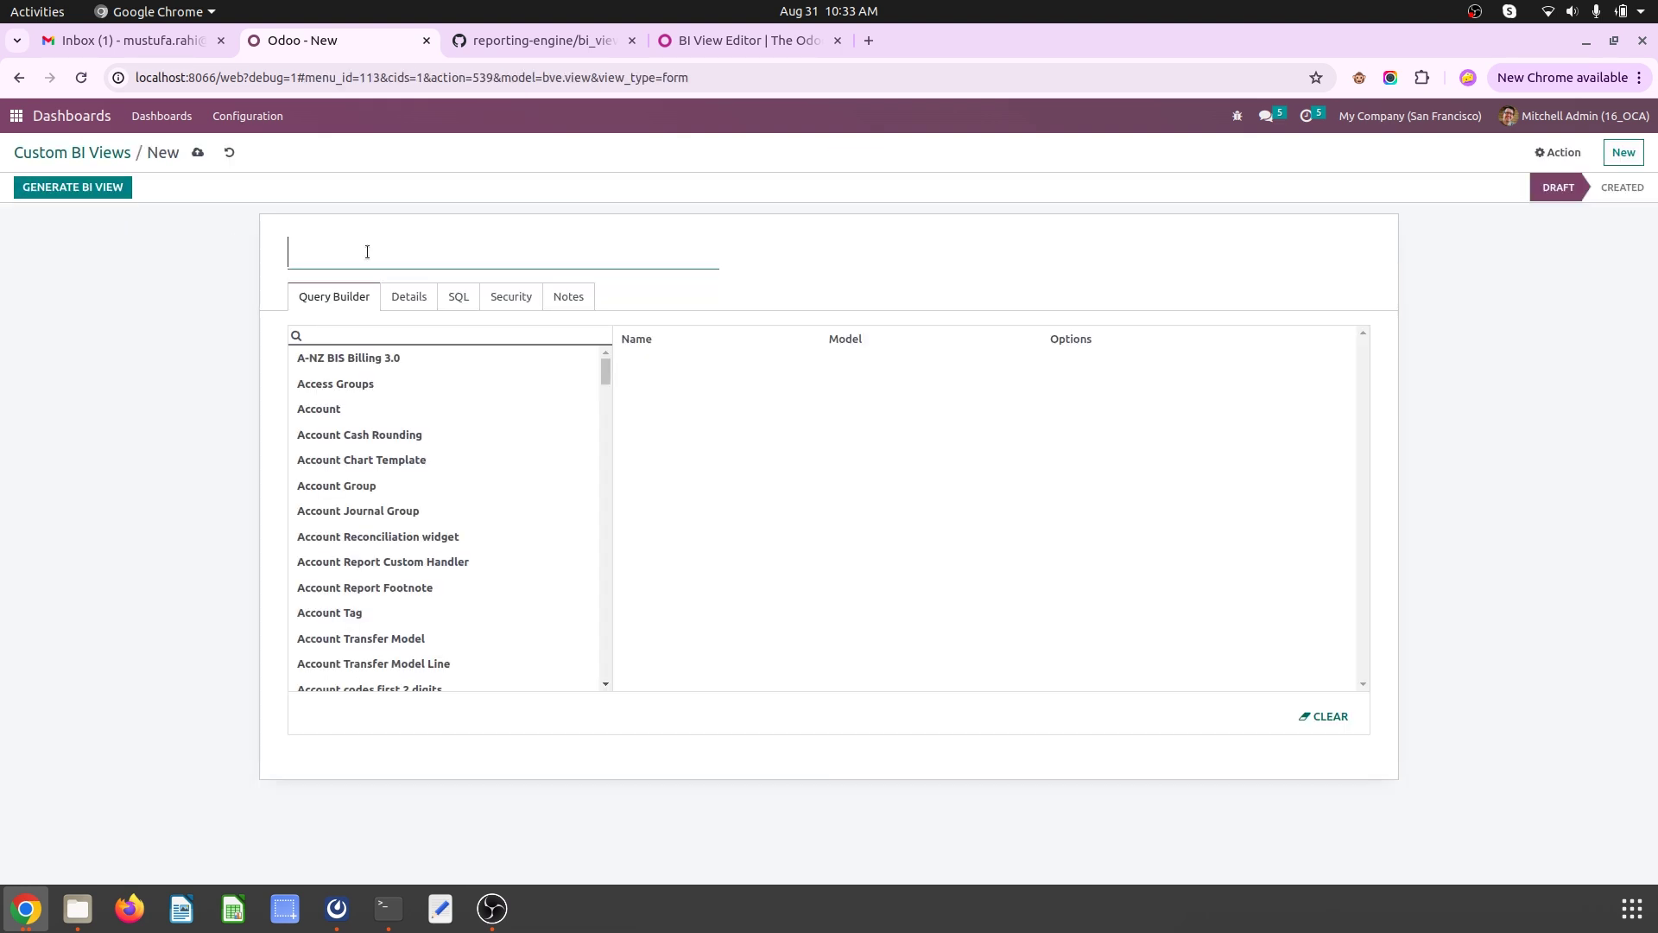
scroll(389, 551, down, 15)
scroll(396, 551, up, 15)
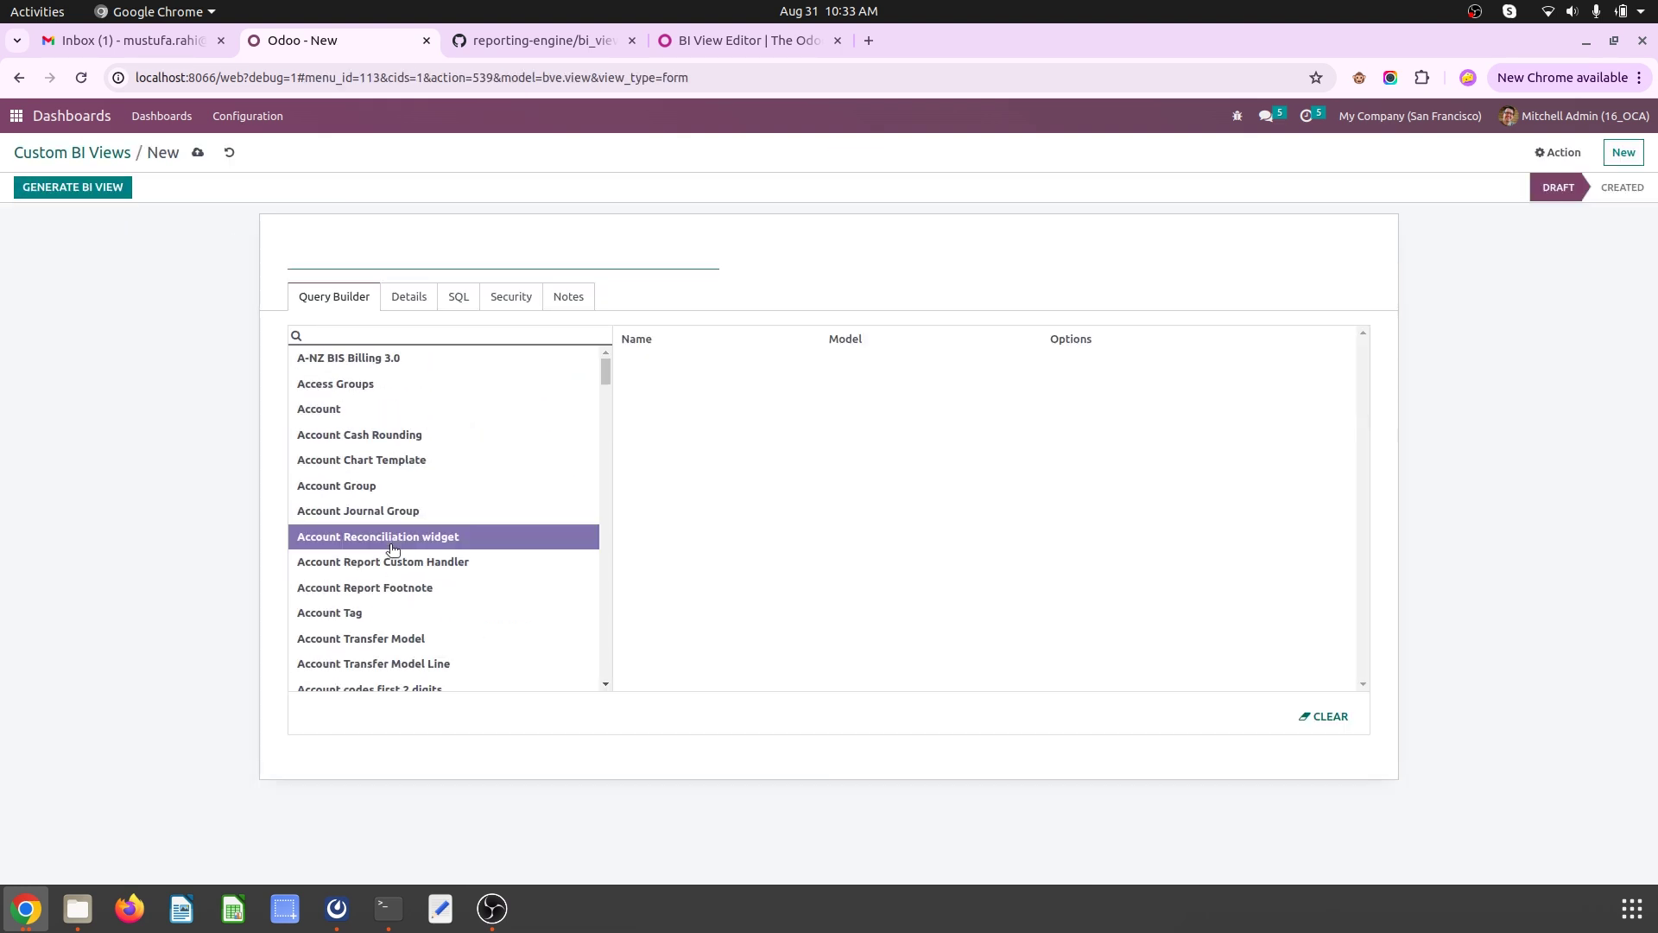
Step: Name the view 'Sales Report', search models for 'sale', and expand Sales Order
click(447, 236)
text(Sales Report)
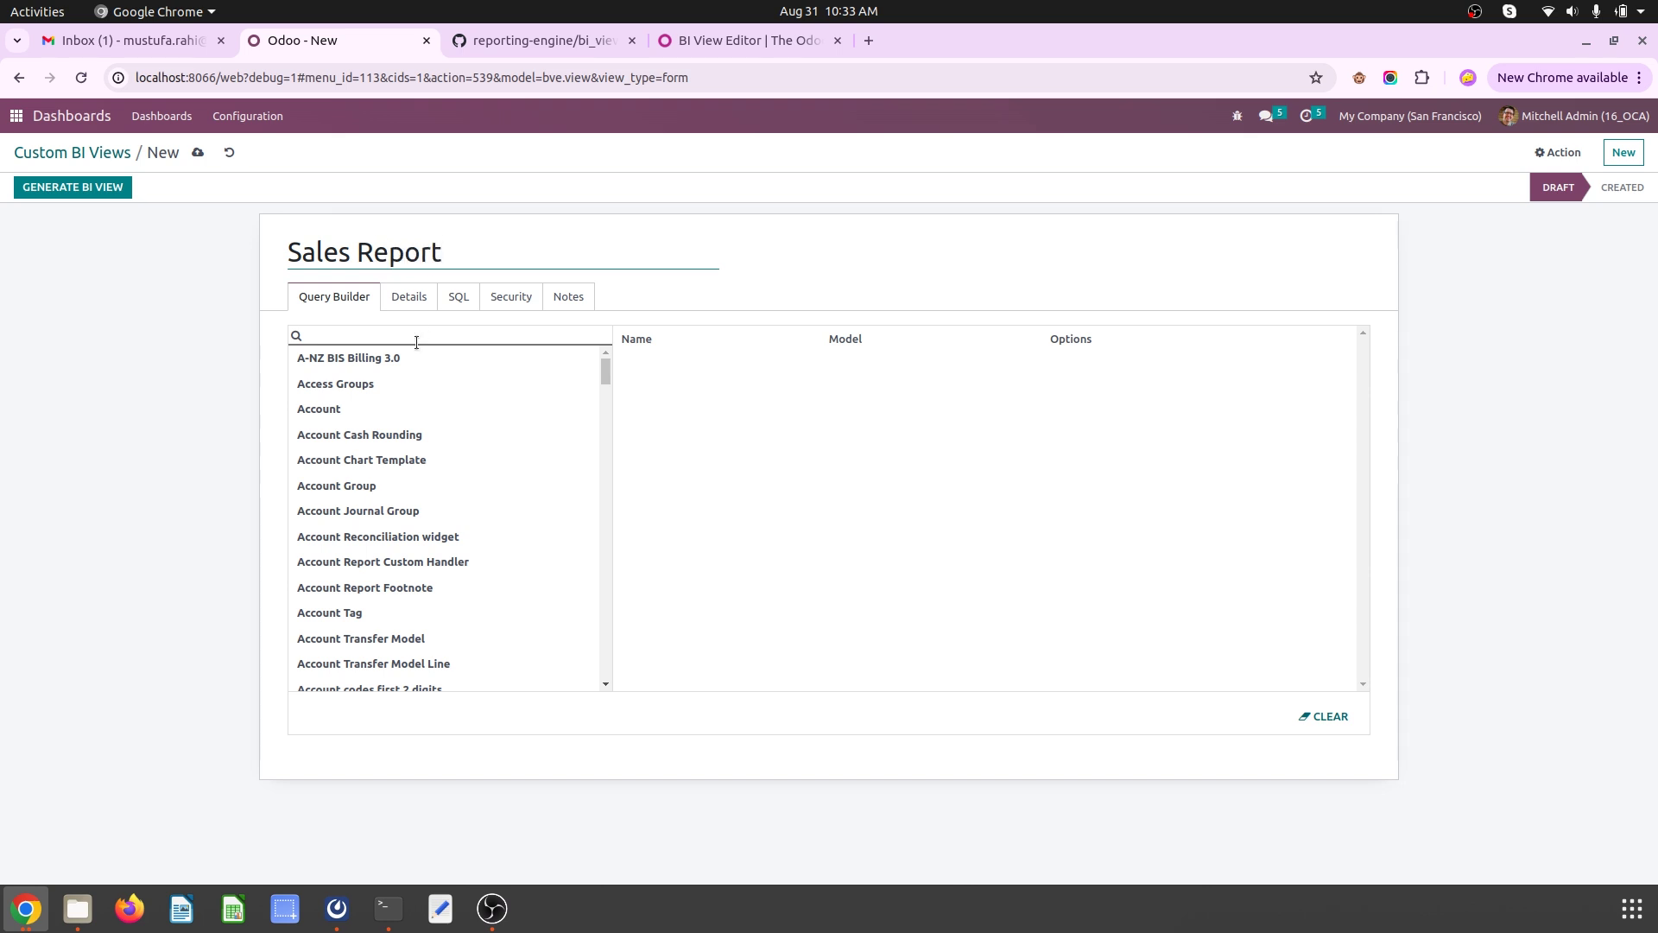
click(416, 340)
text(sale)
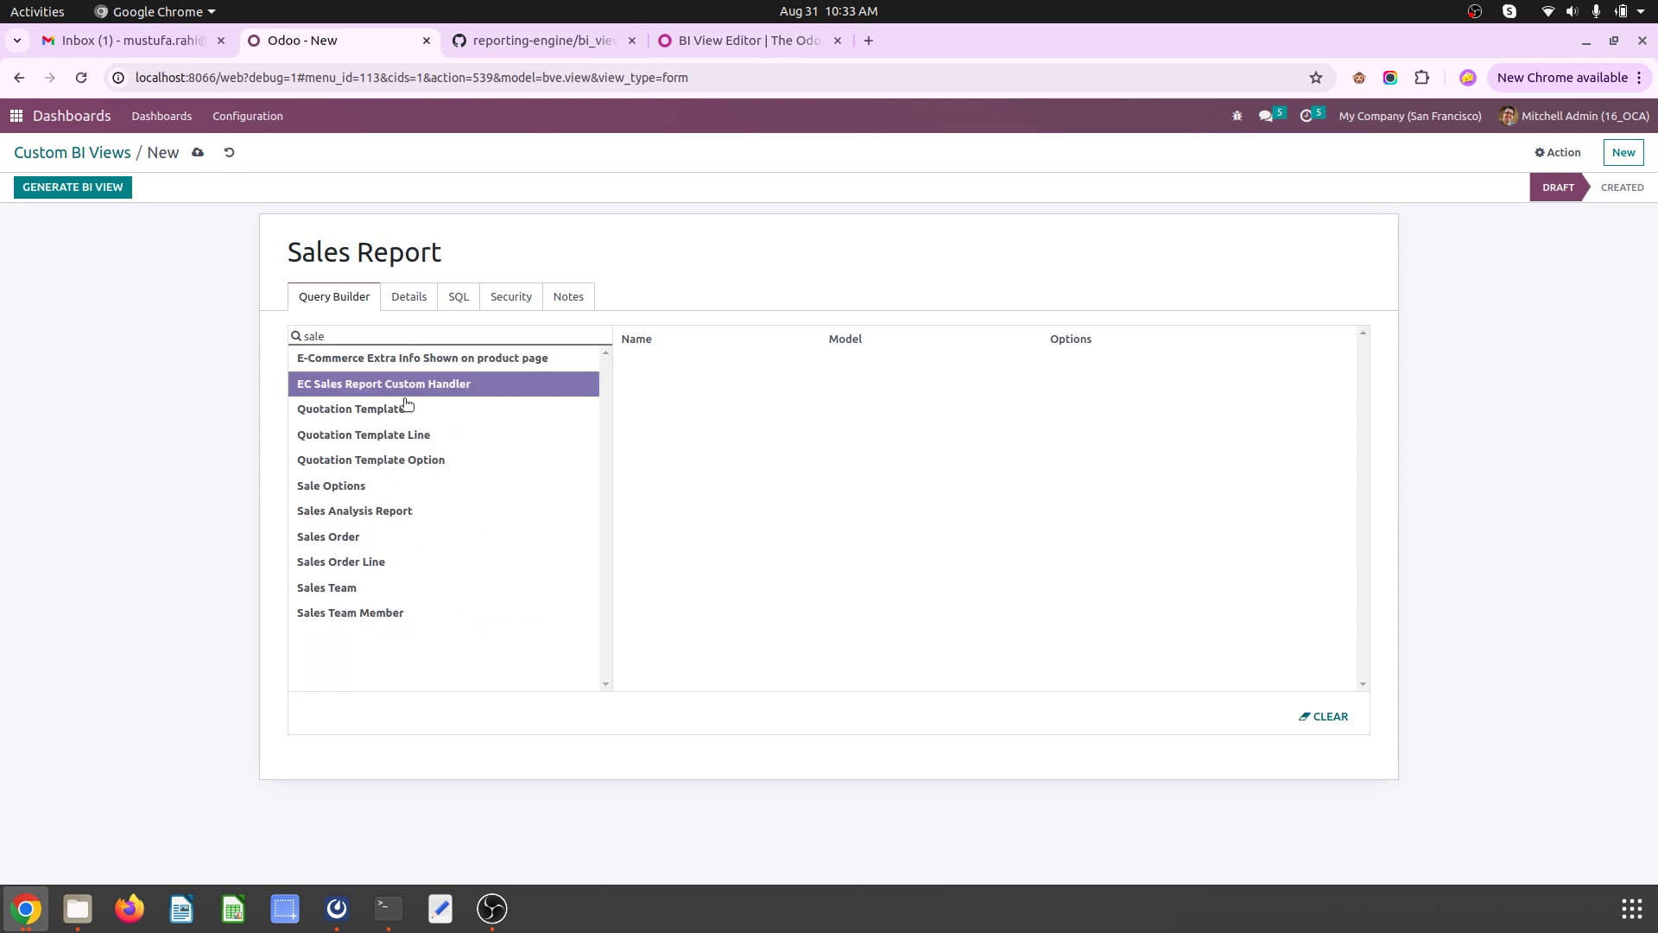
click(399, 536)
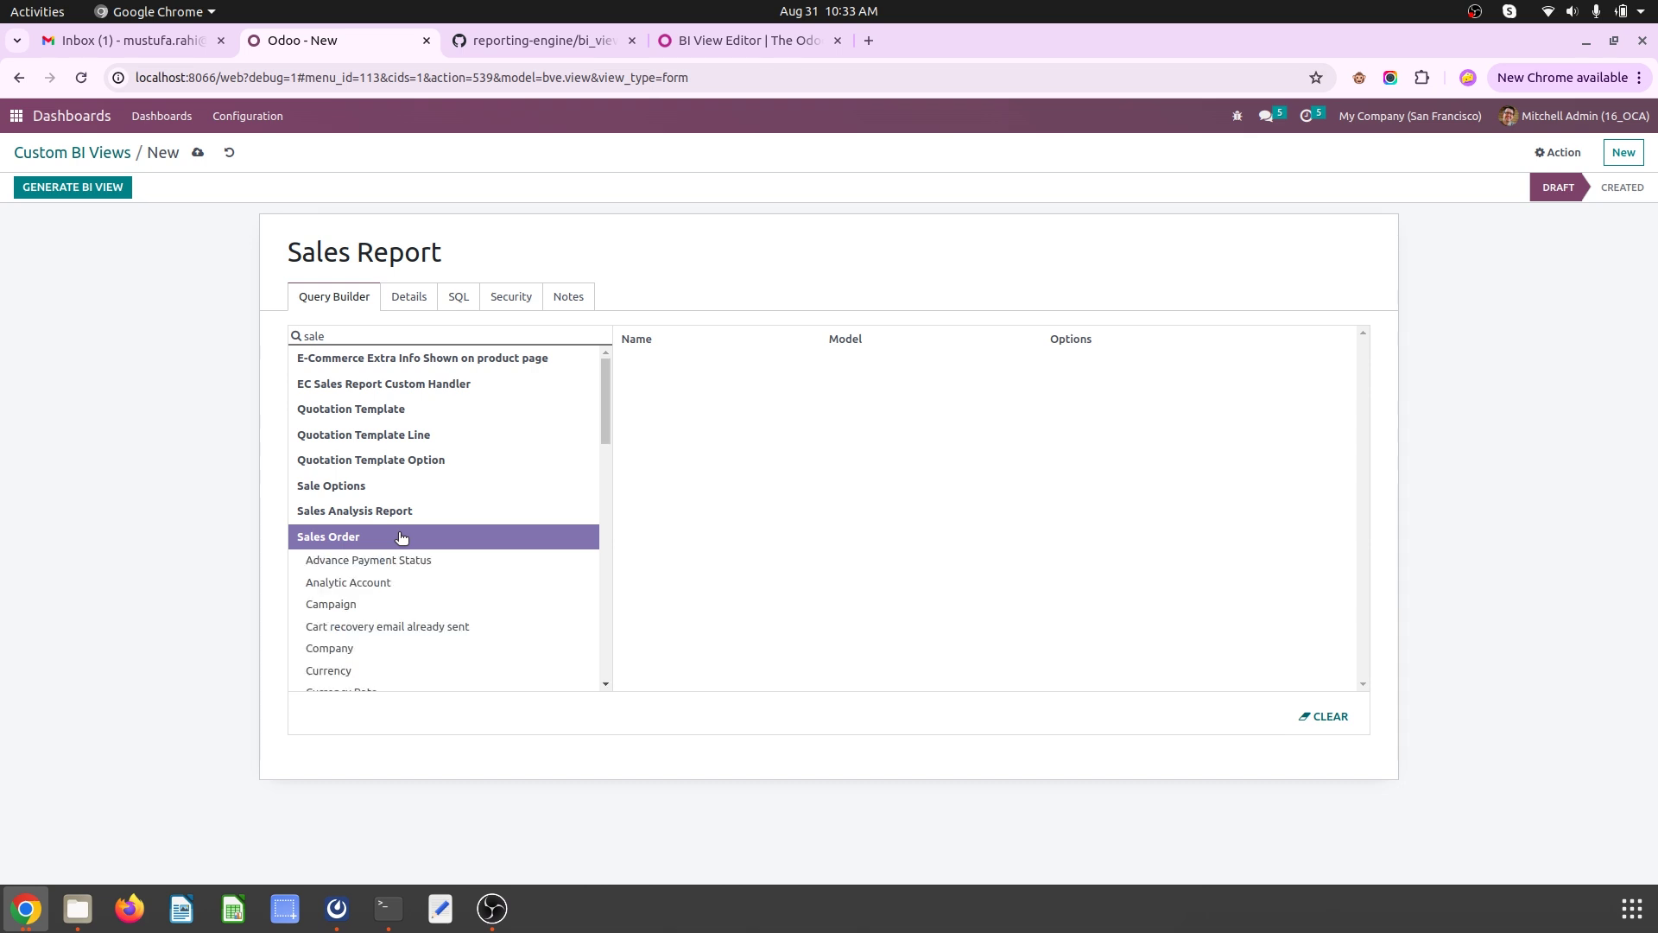
Step: Add Customer, Currency, Delivery Status, Fiscal Position, Invoice Status, Order Date and Pricelist fields
scroll(448, 594, down, 1)
scroll(449, 594, down, 2)
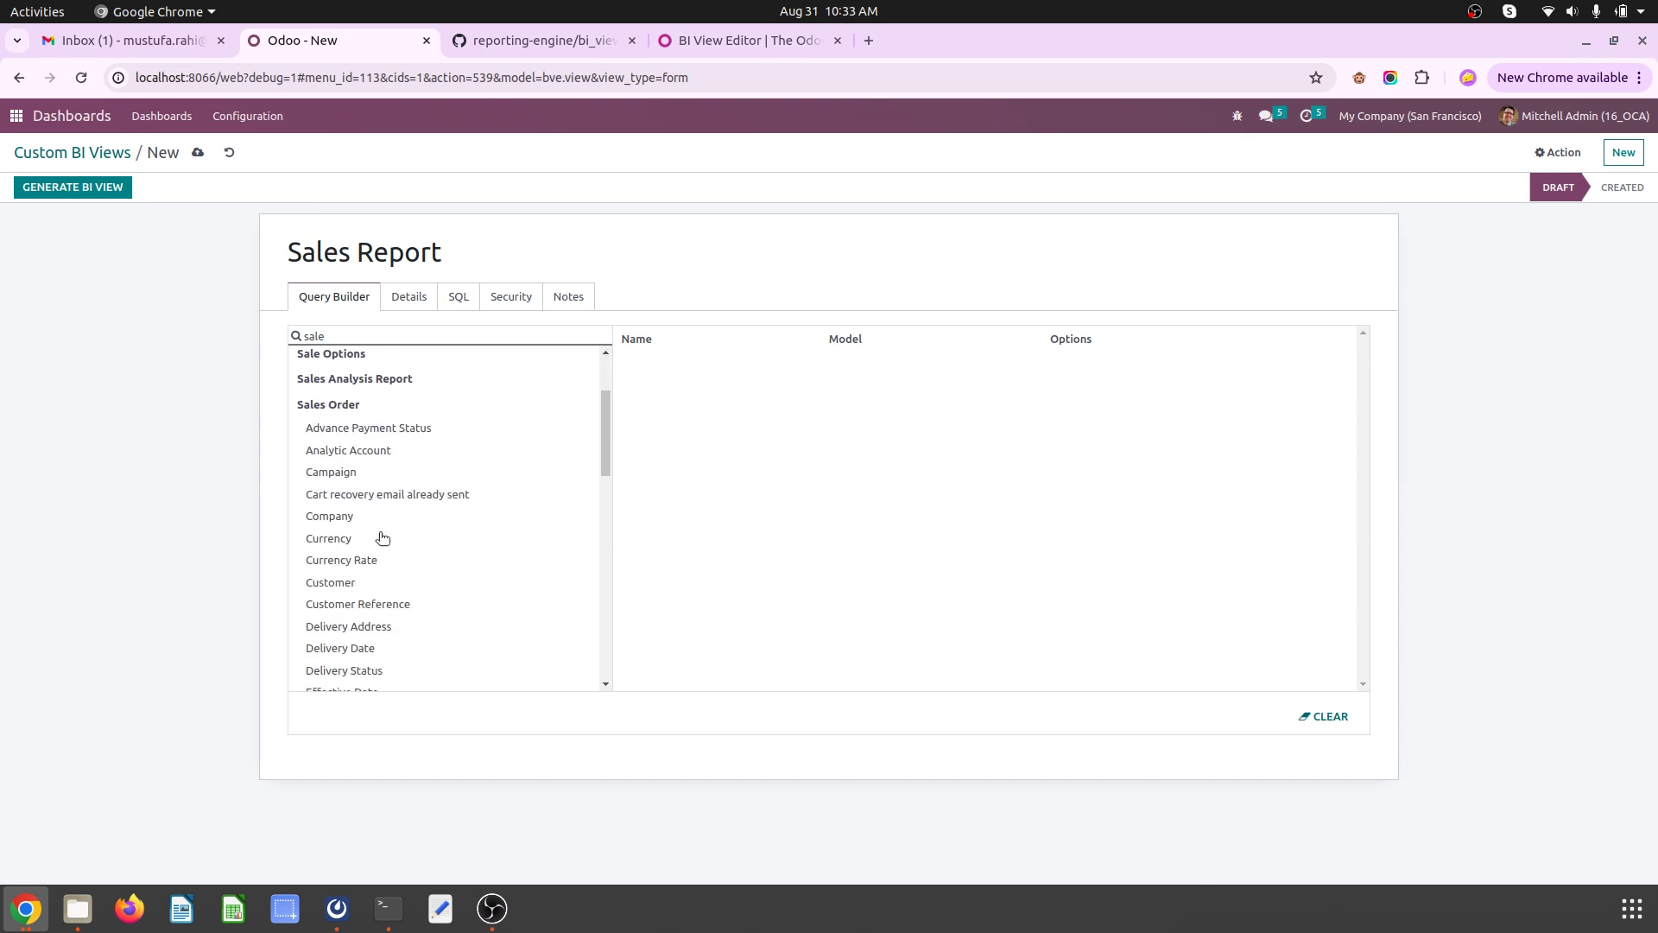
click(378, 582)
scroll(380, 584, down, 2)
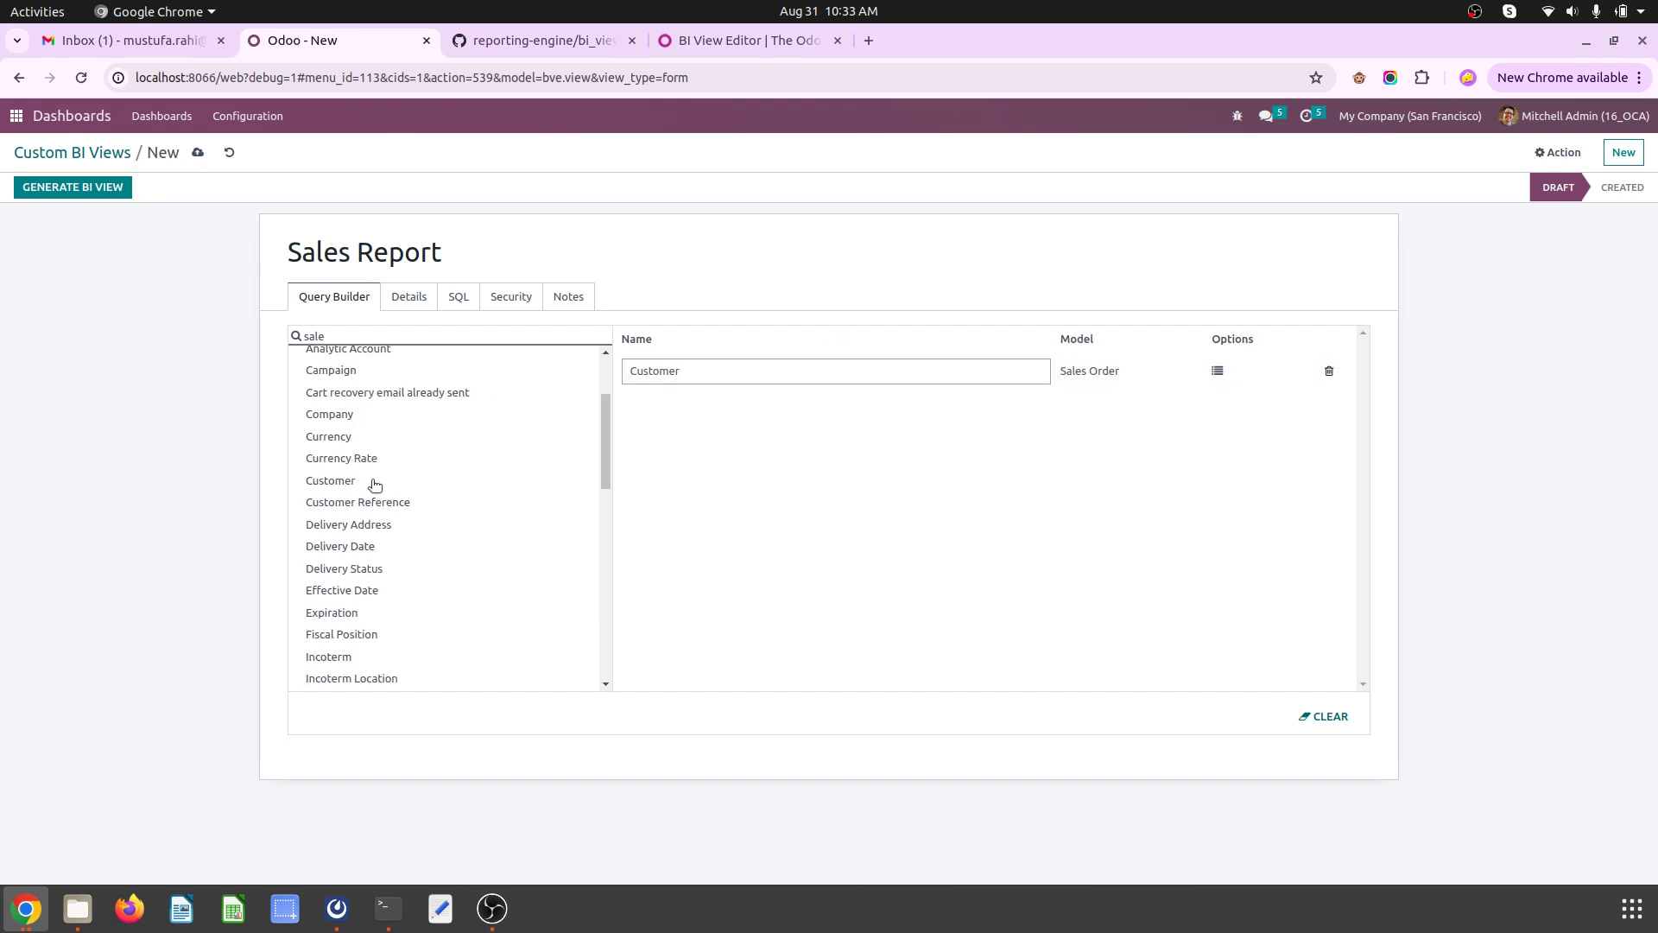
click(352, 437)
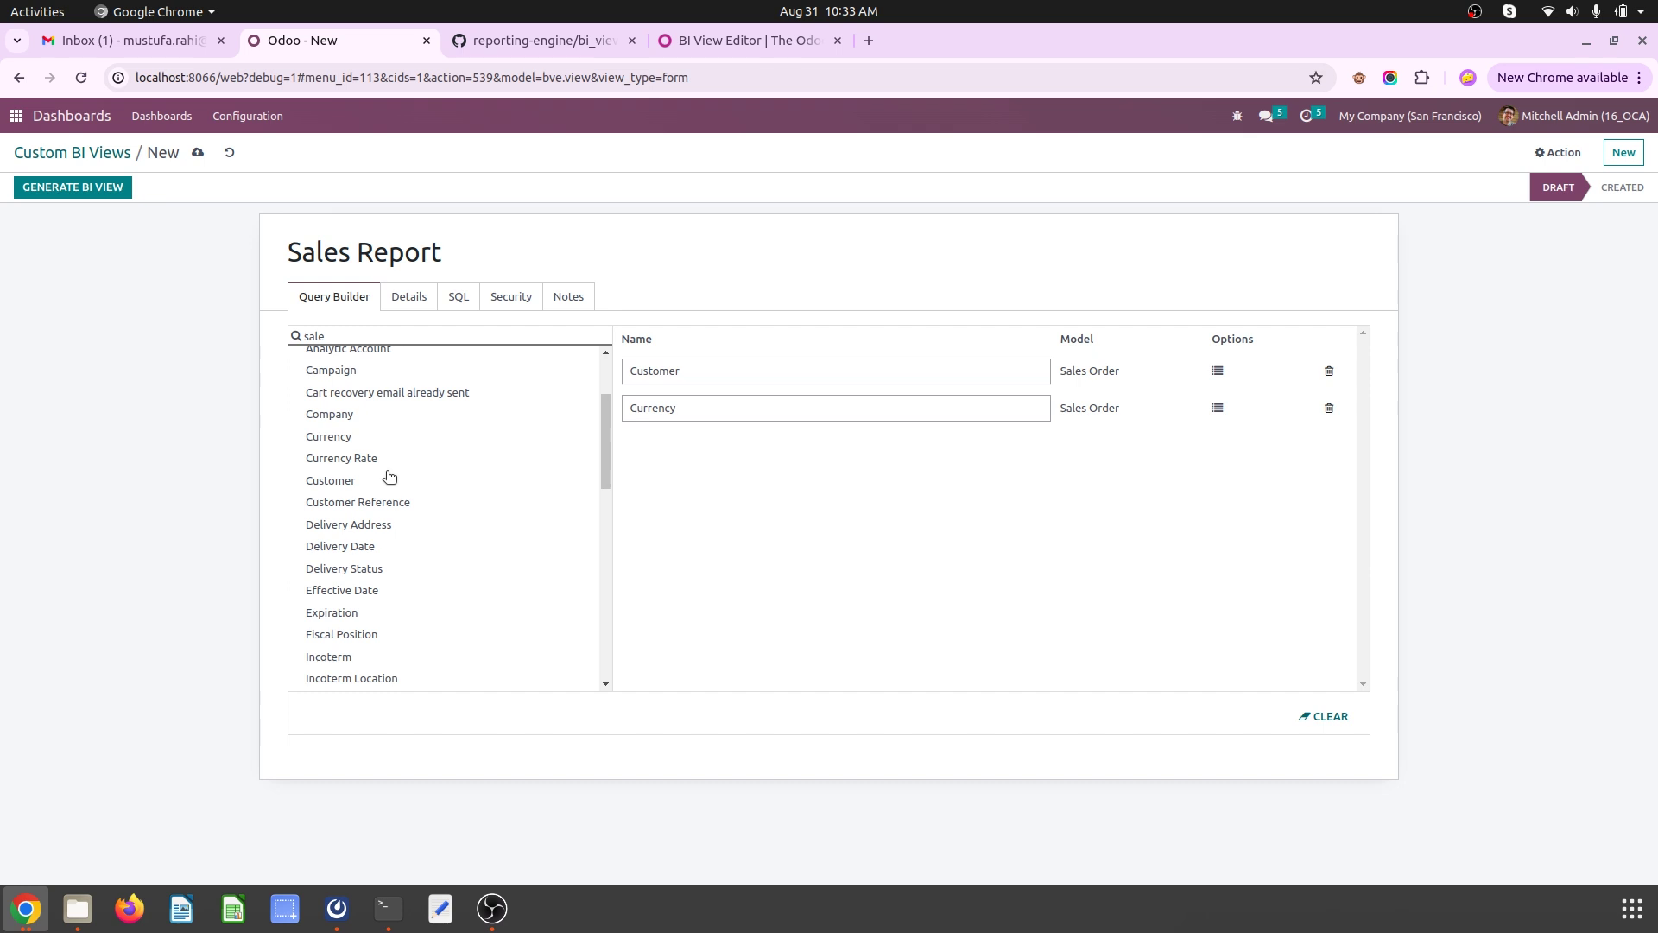
click(374, 573)
scroll(411, 602, down, 1)
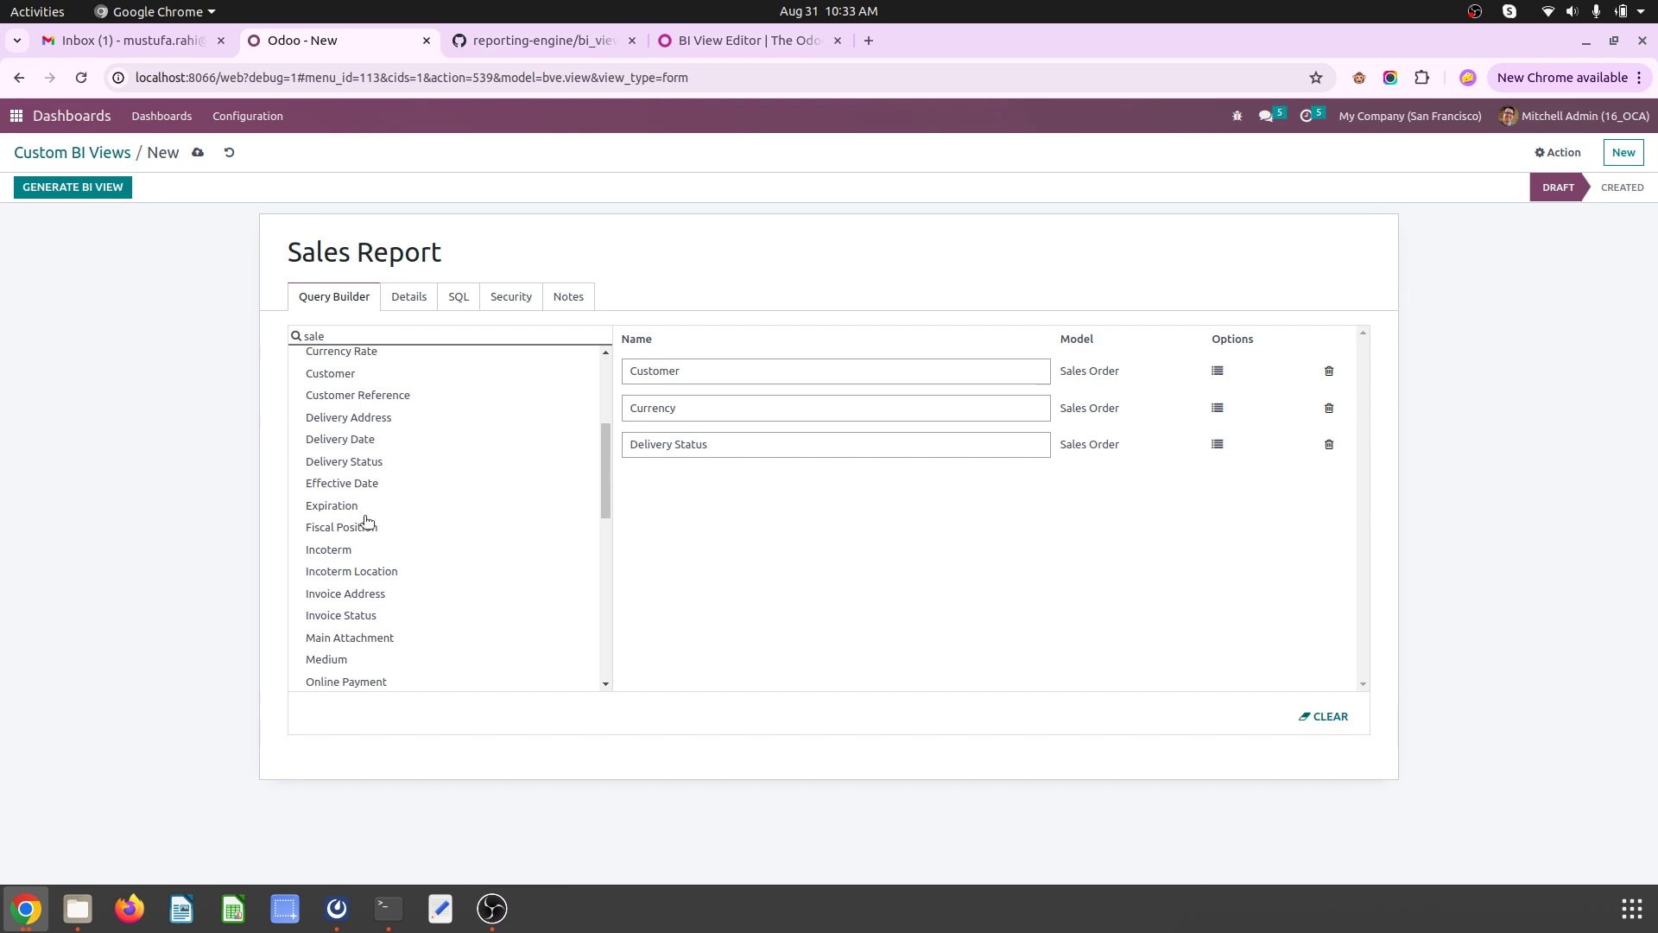
click(370, 529)
scroll(447, 595, down, 1)
click(371, 523)
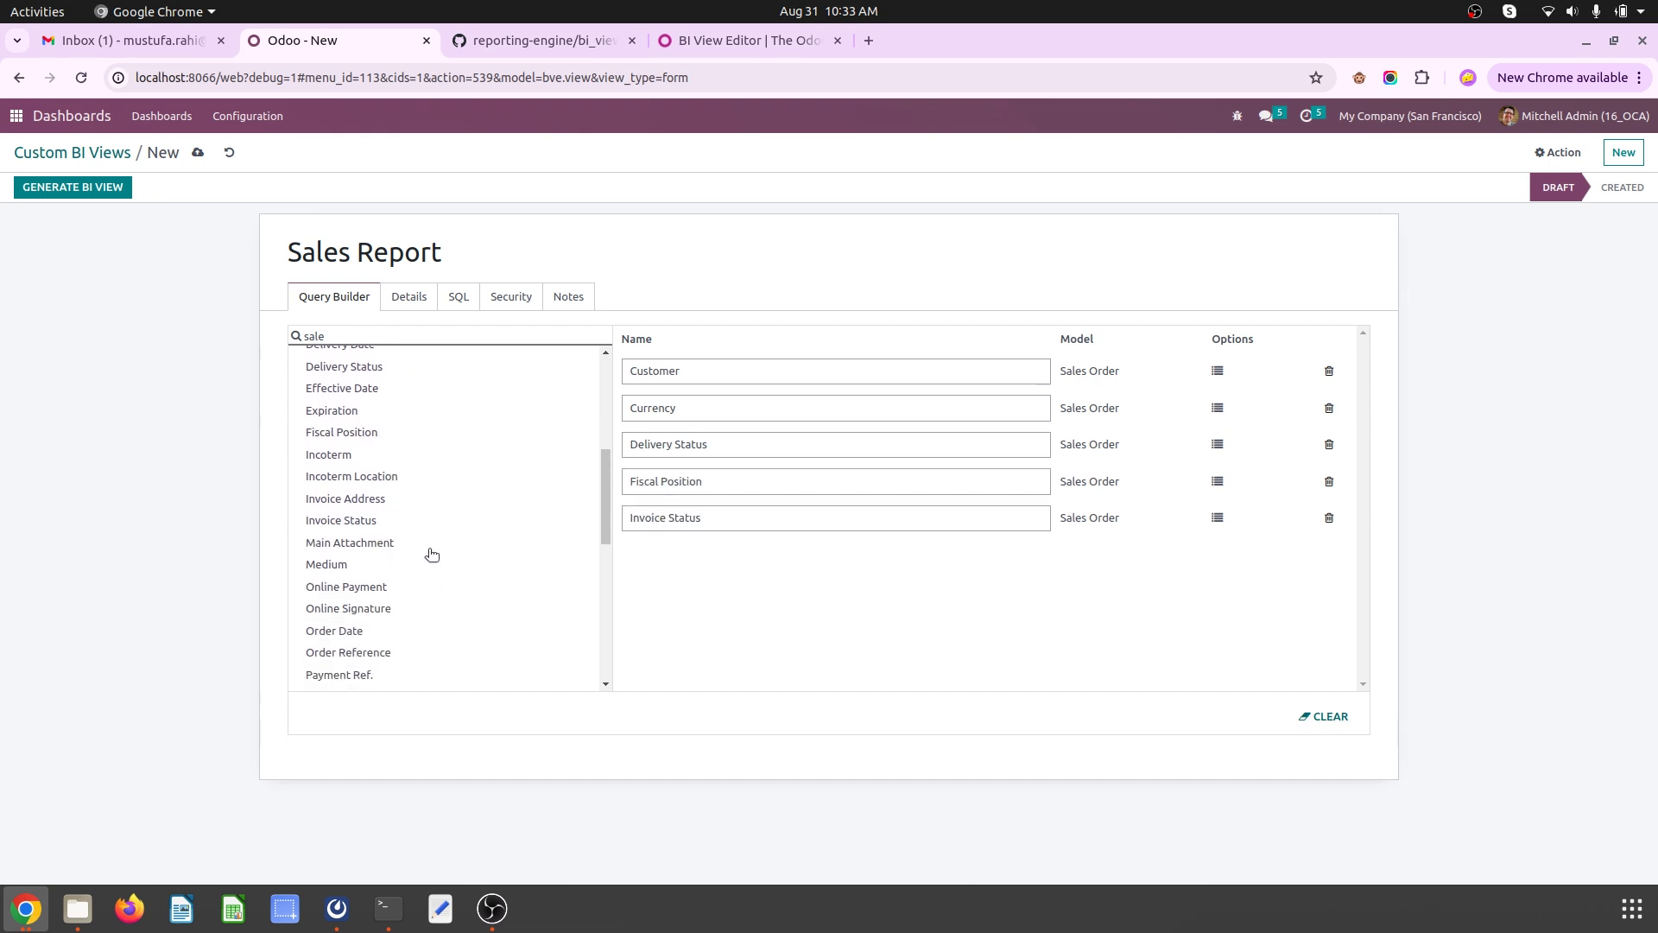
click(373, 633)
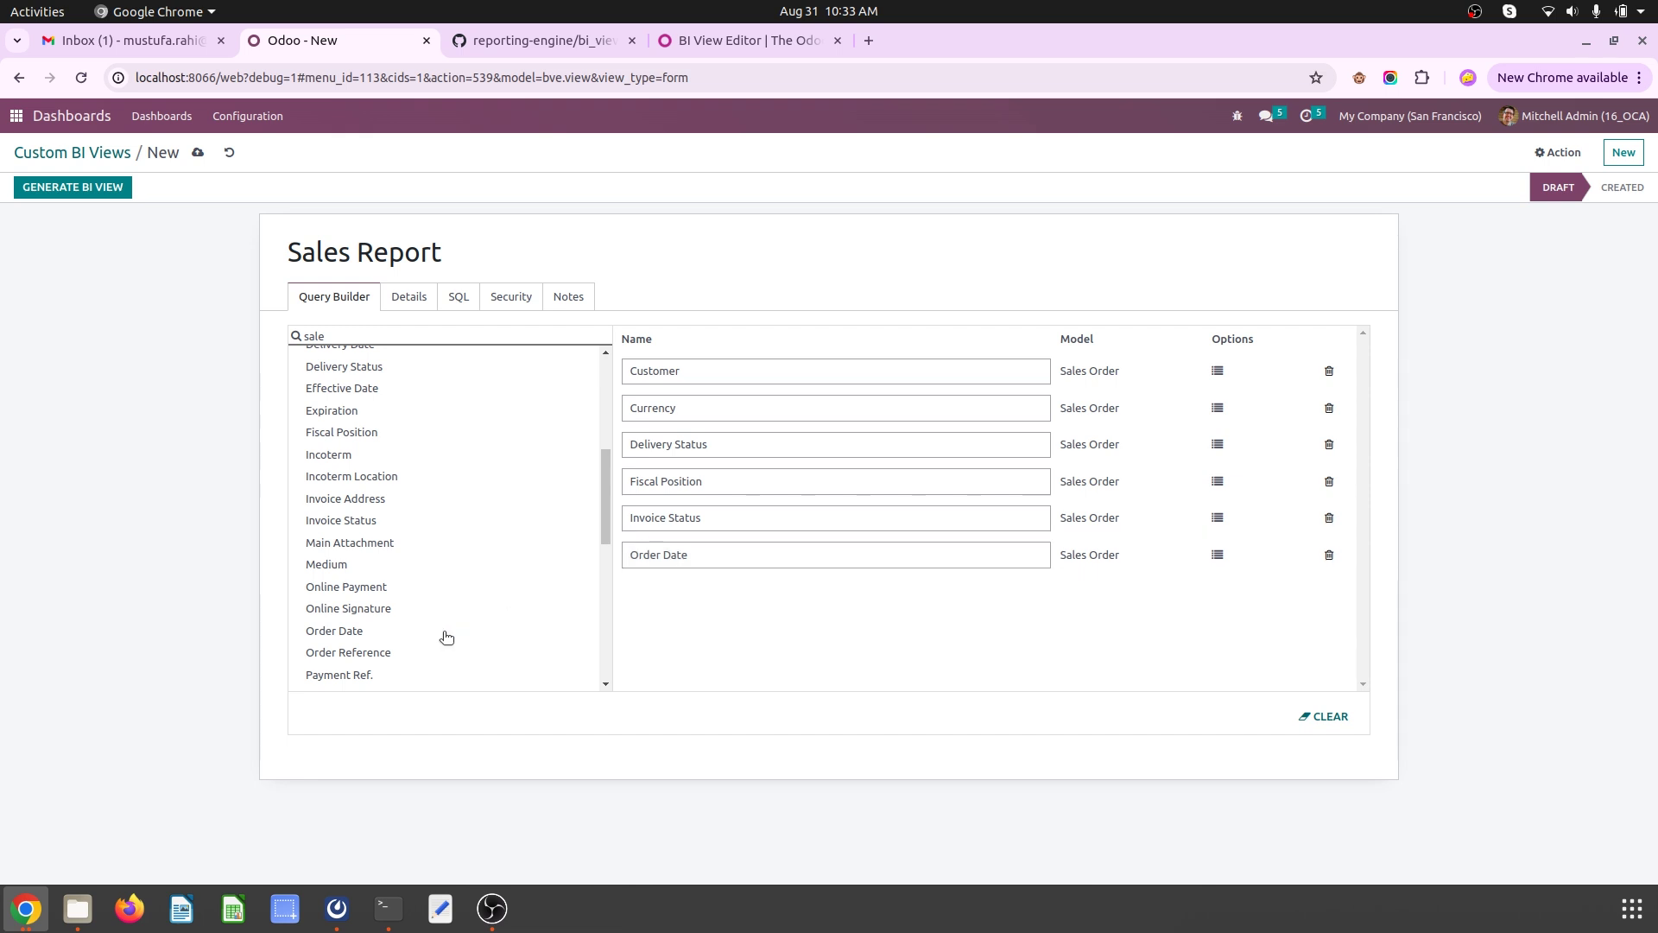
scroll(399, 577, down, 2)
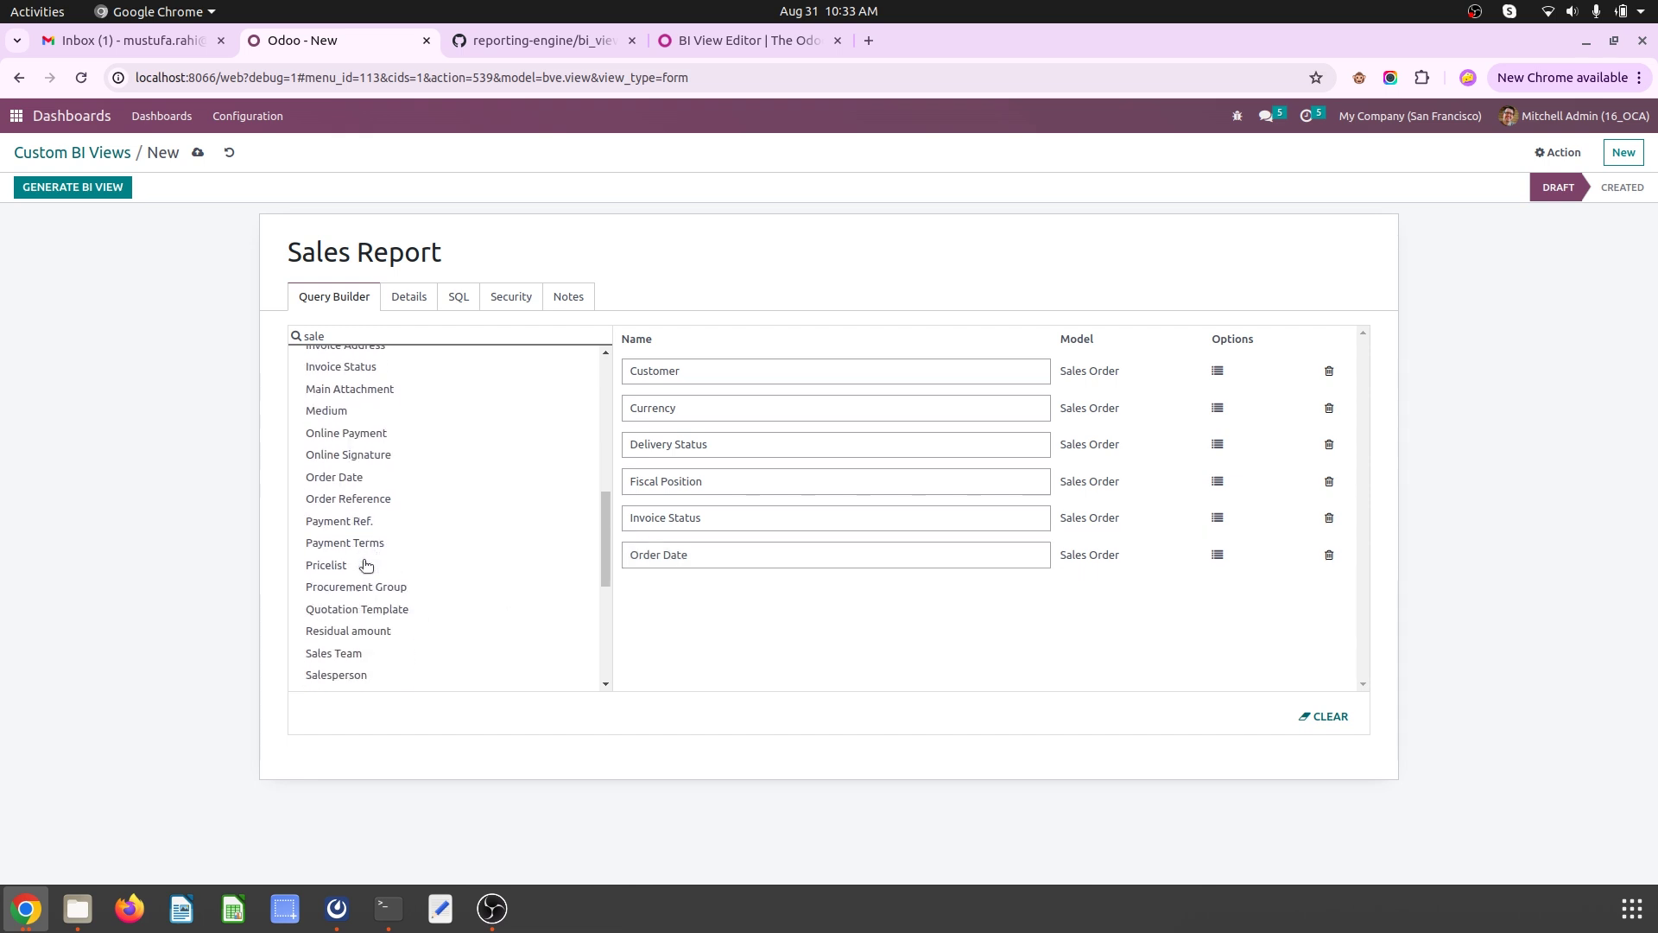
click(359, 564)
Step: Add Sales Team, Salesperson, Total and Warehouse, save, and view the ER Diagram
scroll(442, 590, down, 2)
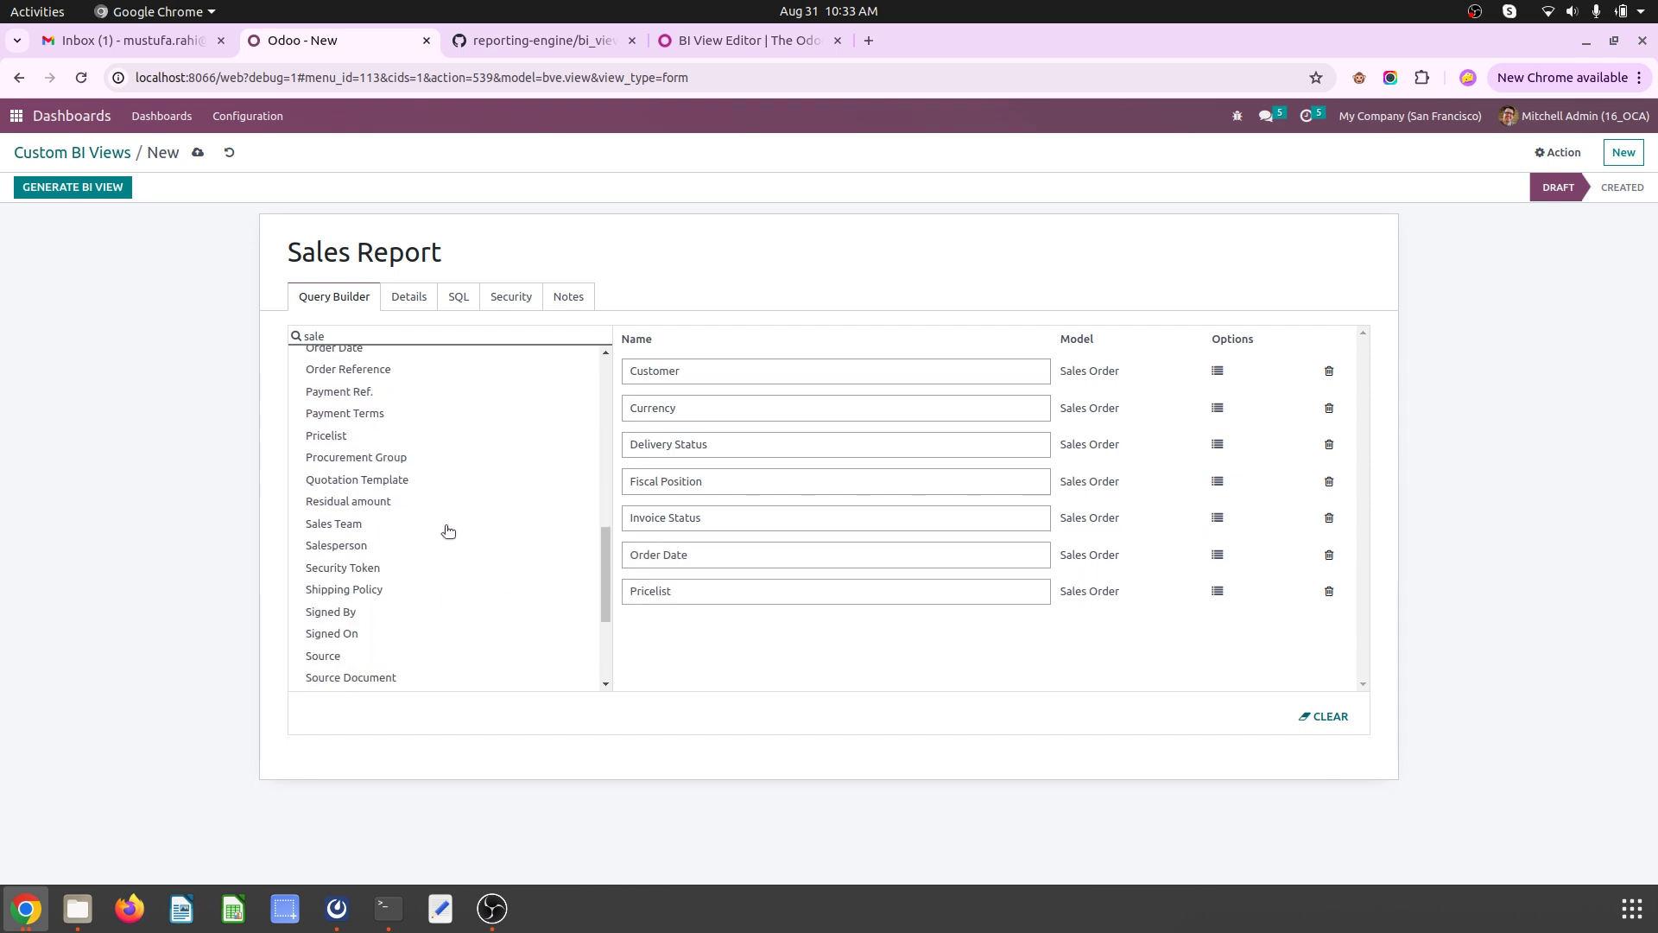
click(354, 527)
click(361, 546)
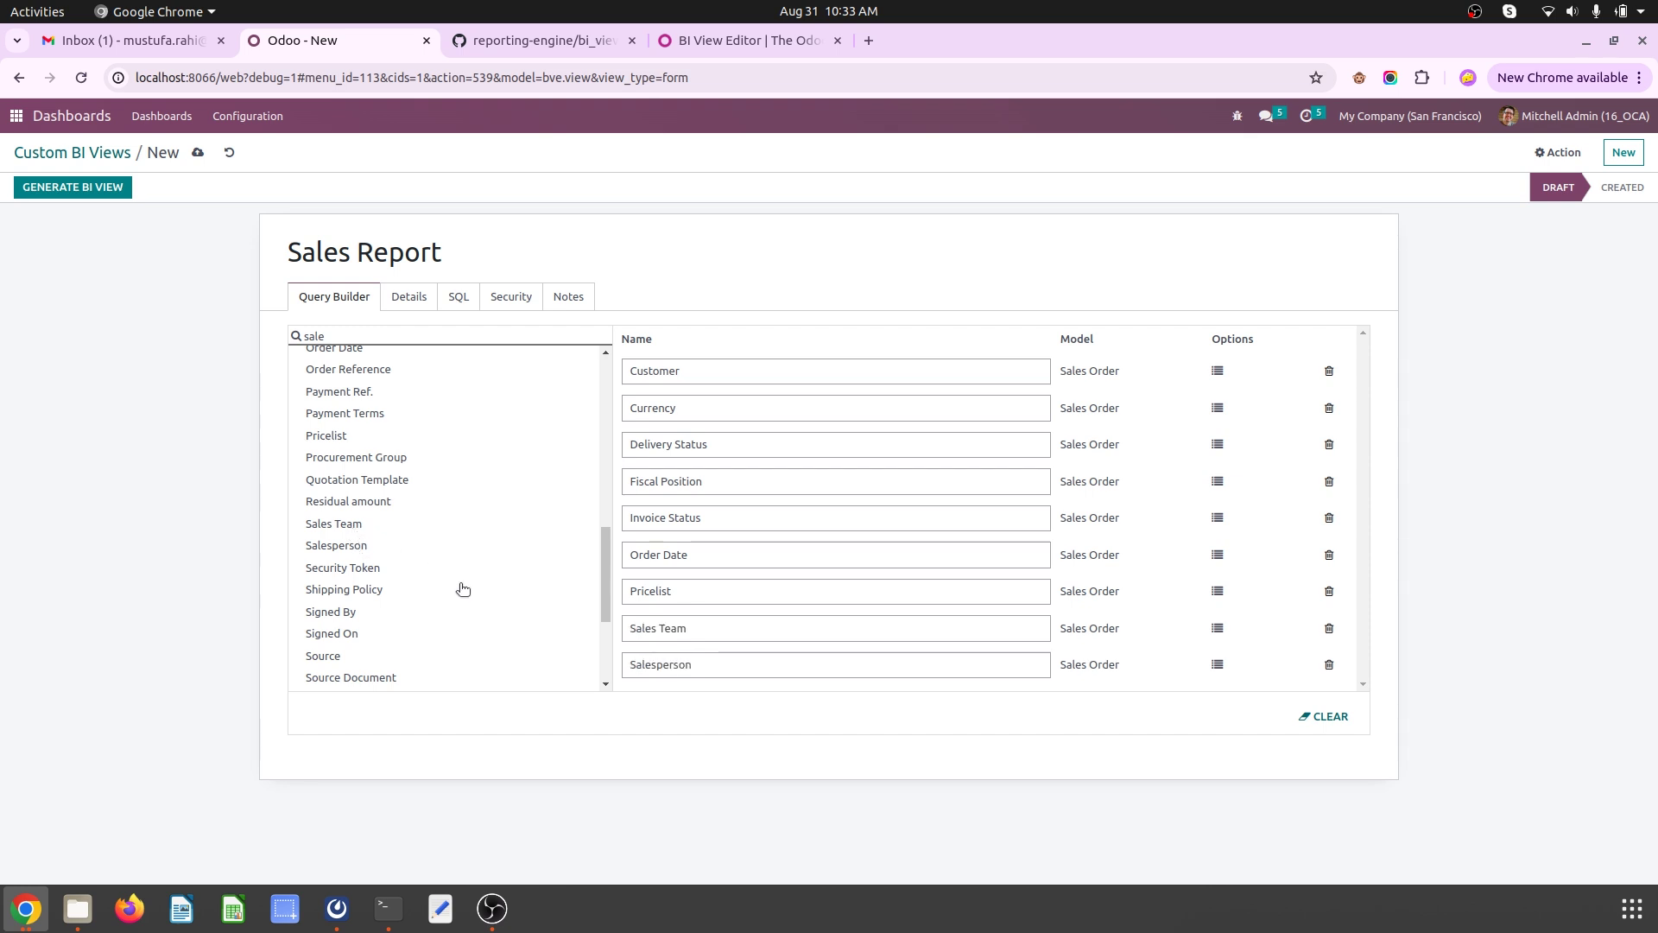
scroll(463, 586, down, 2)
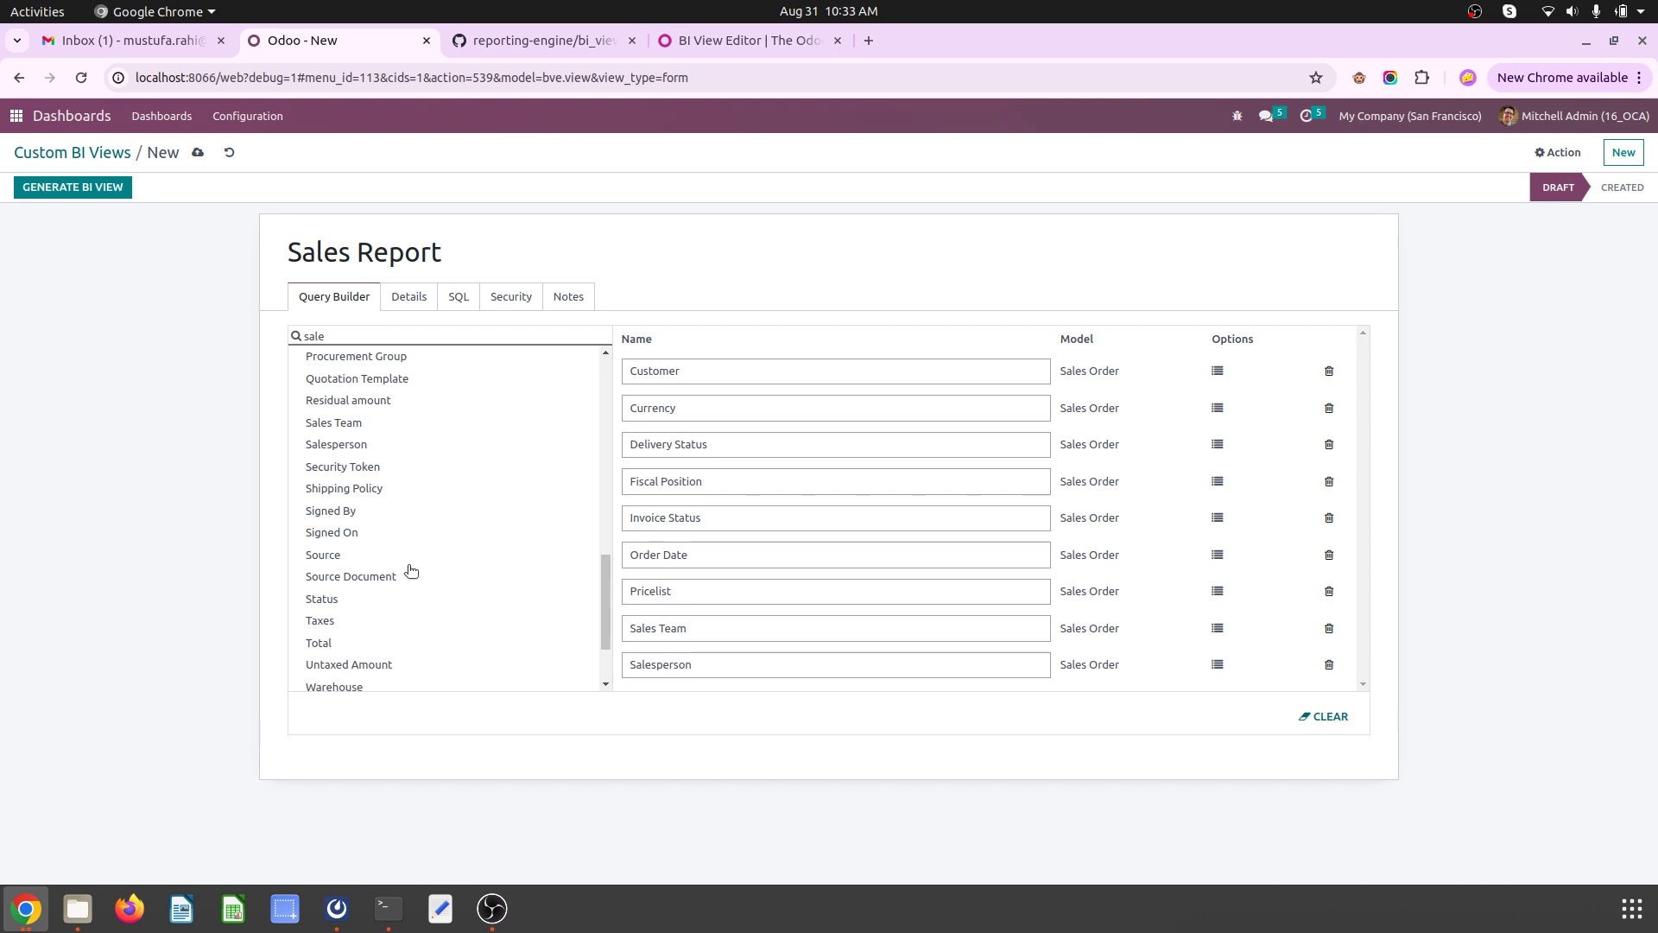
click(362, 643)
scroll(459, 658, down, 2)
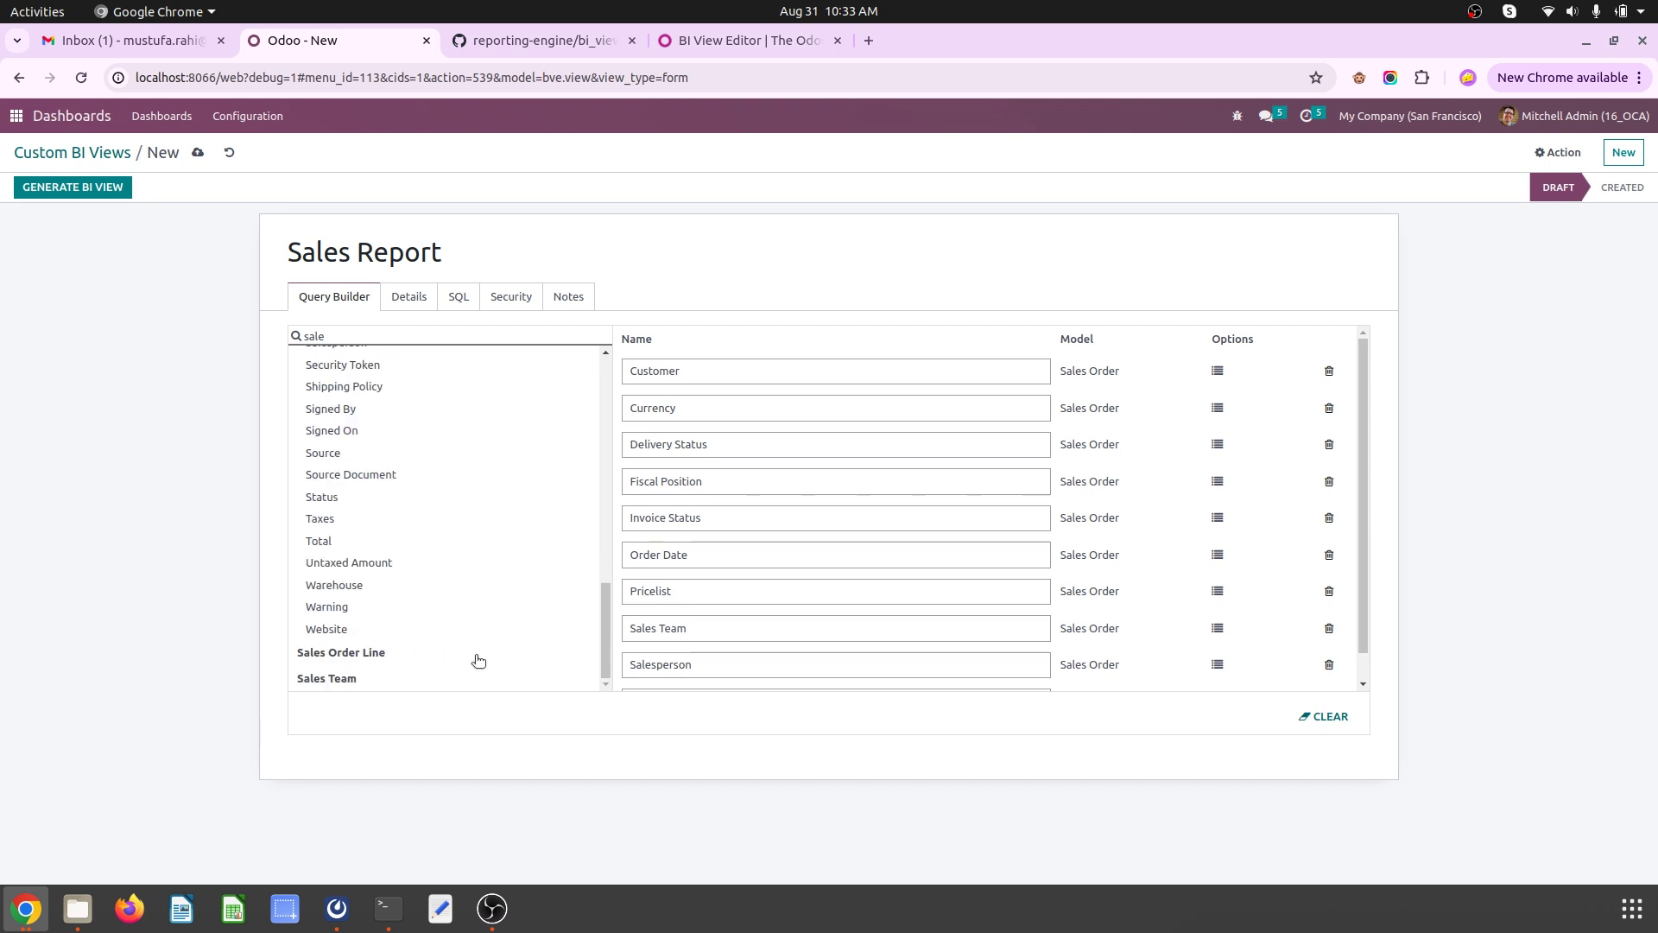
click(353, 589)
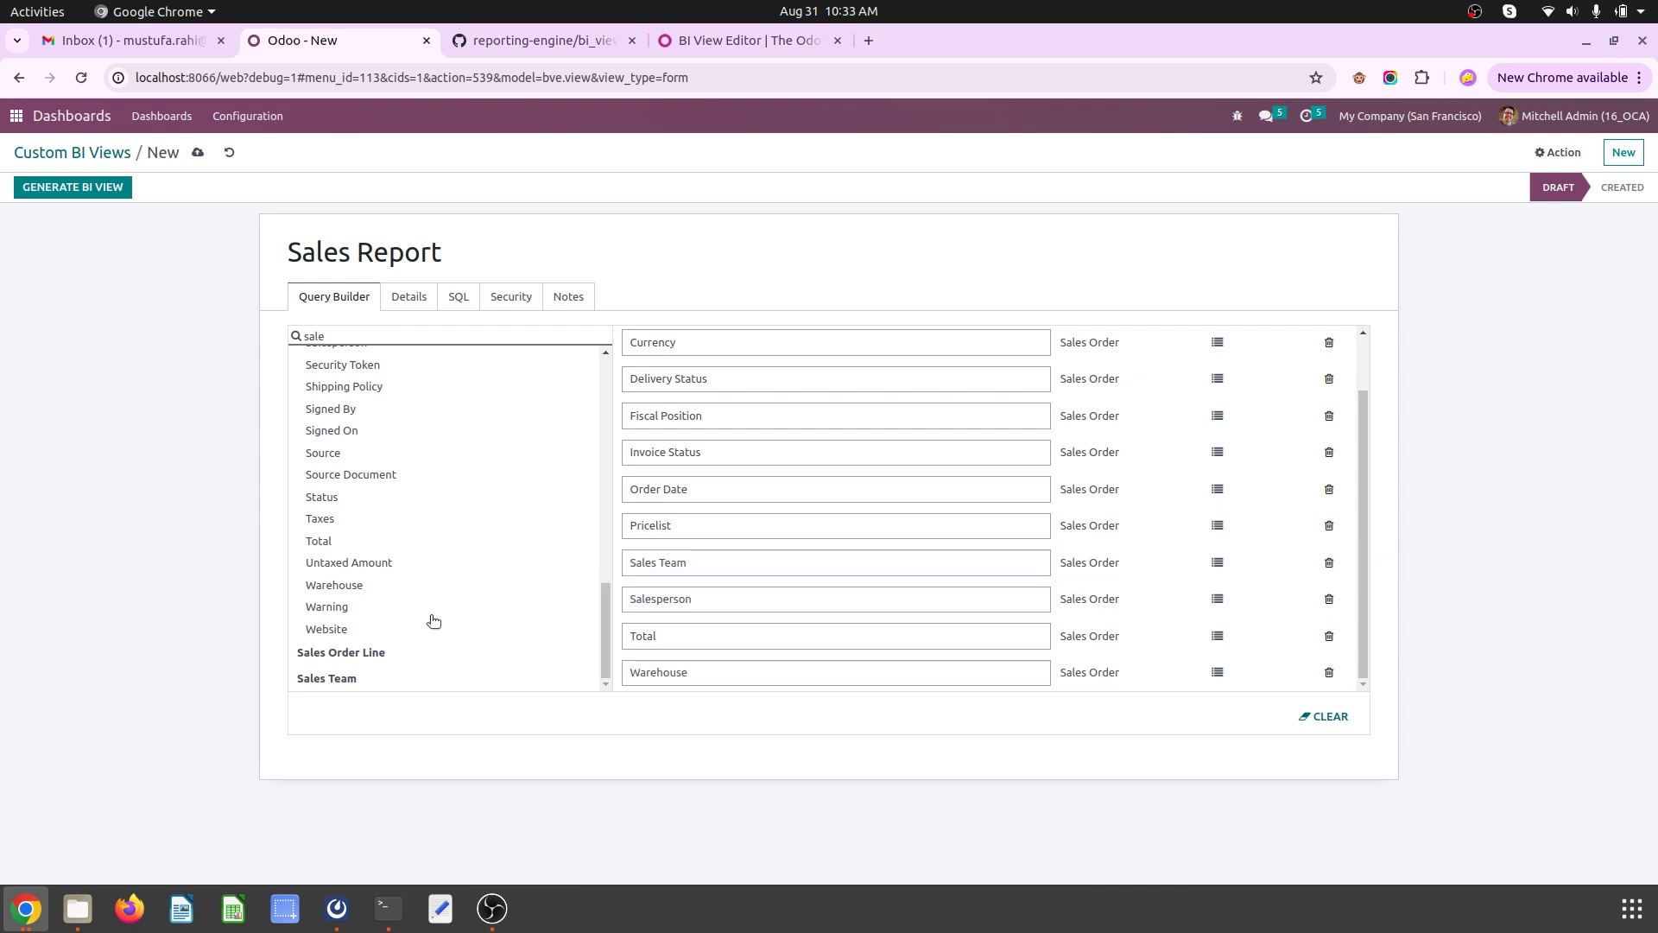
click(197, 154)
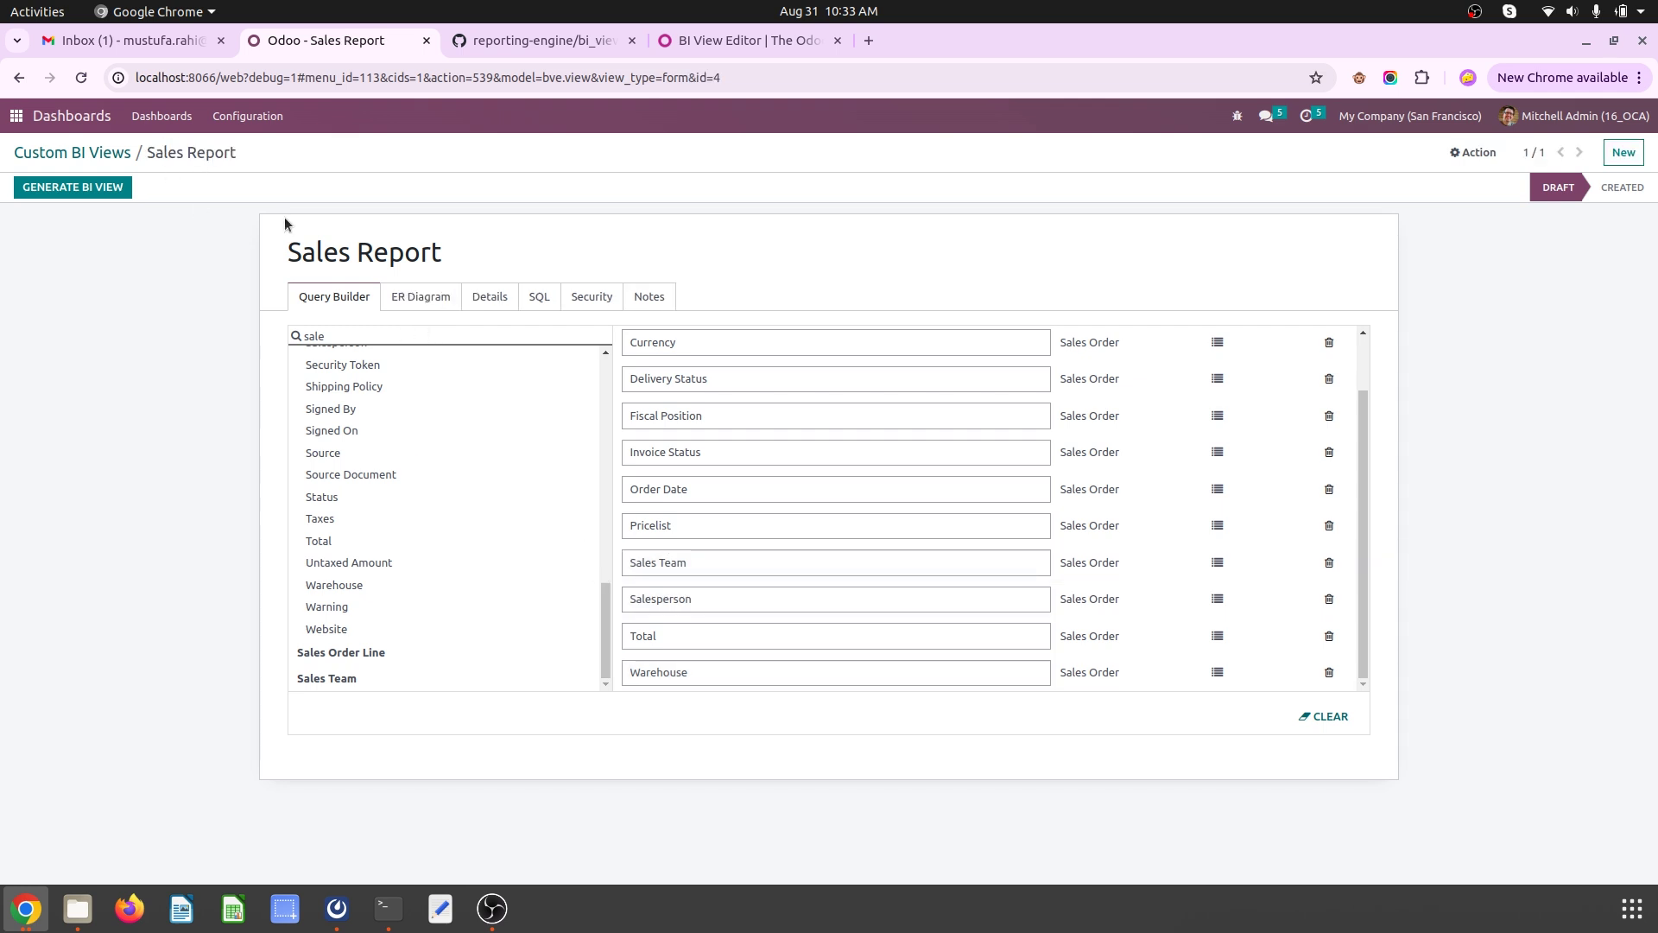
click(400, 296)
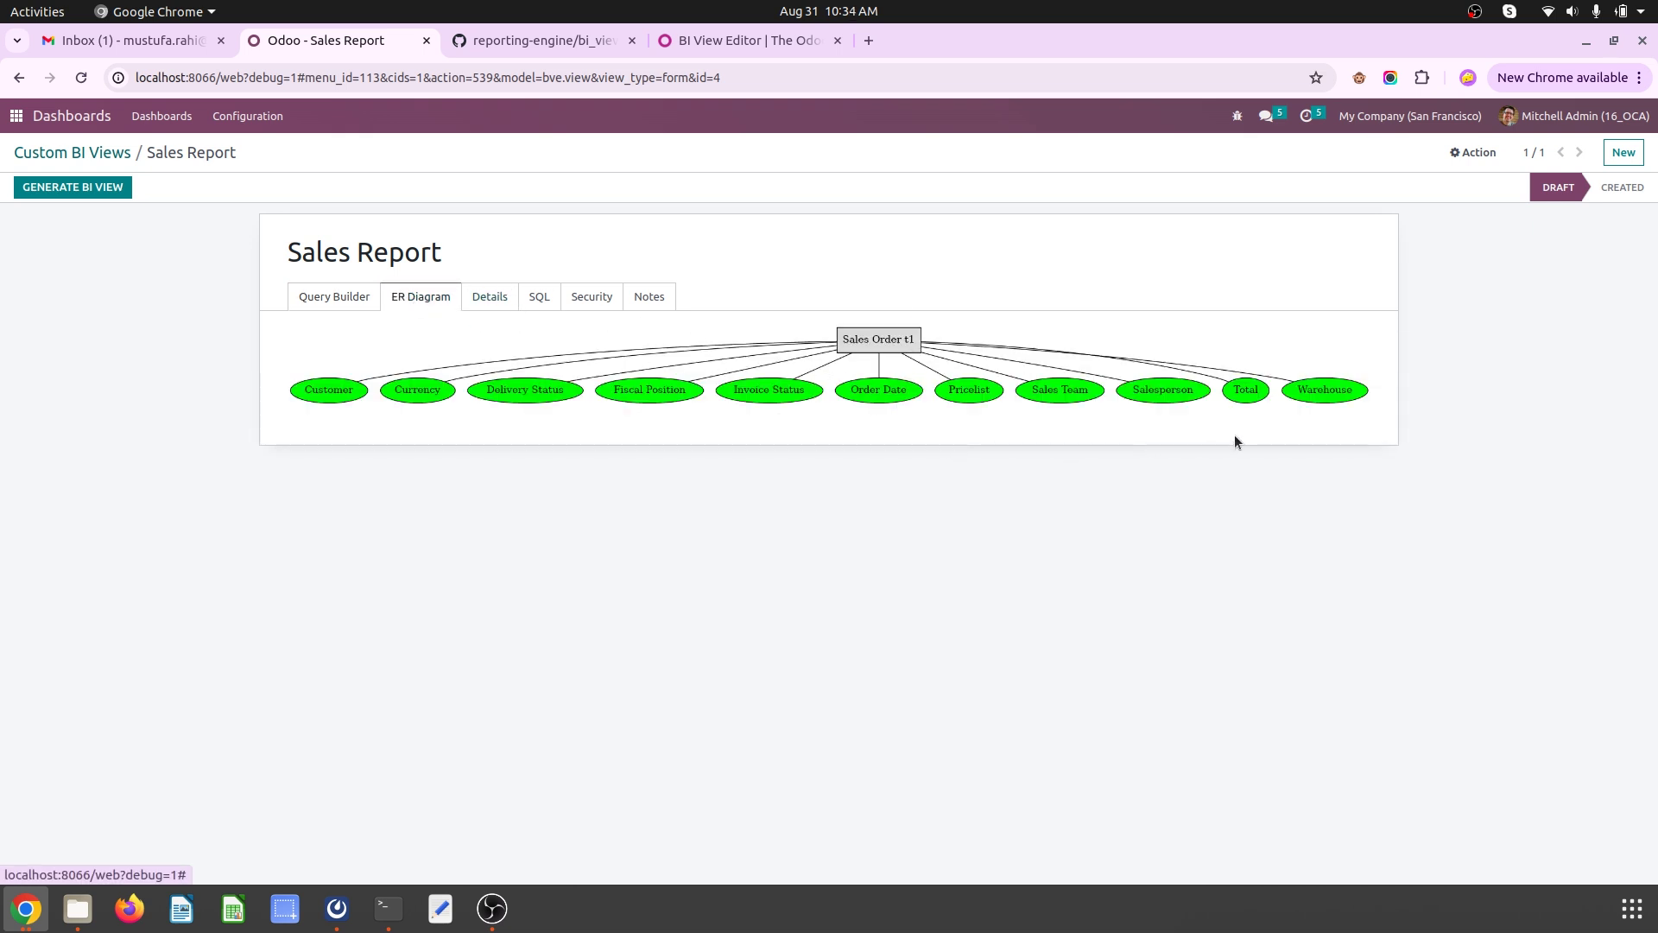
Step: Inspect the Details tab's Fields table, then go back to Query Builder
click(484, 302)
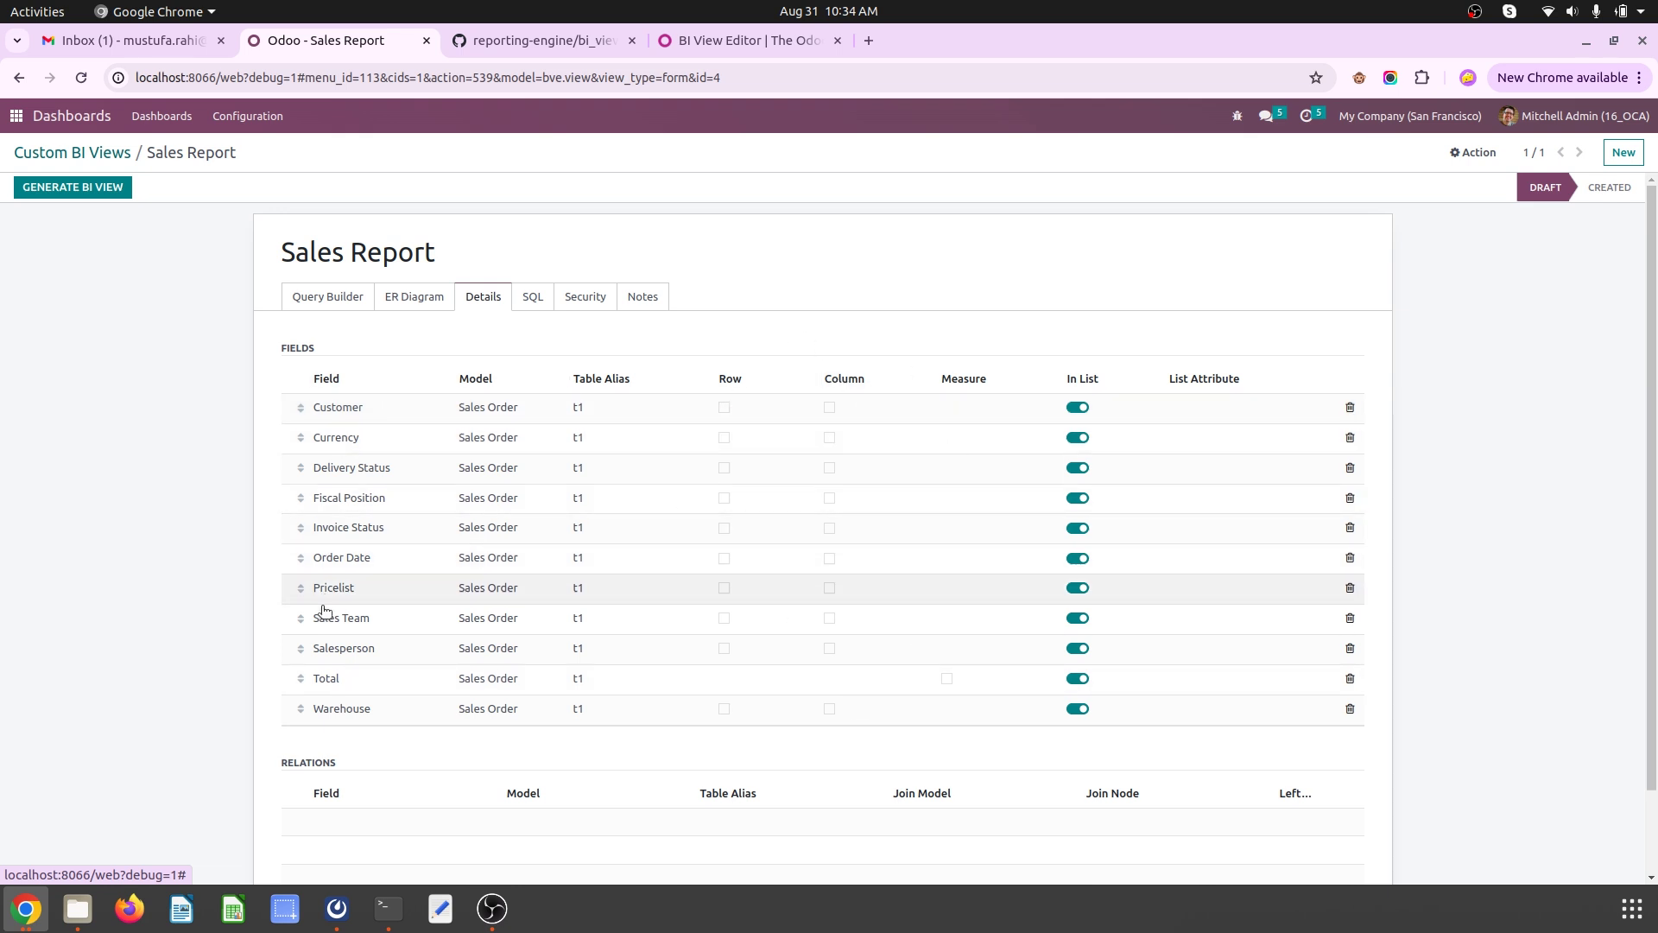
click(323, 299)
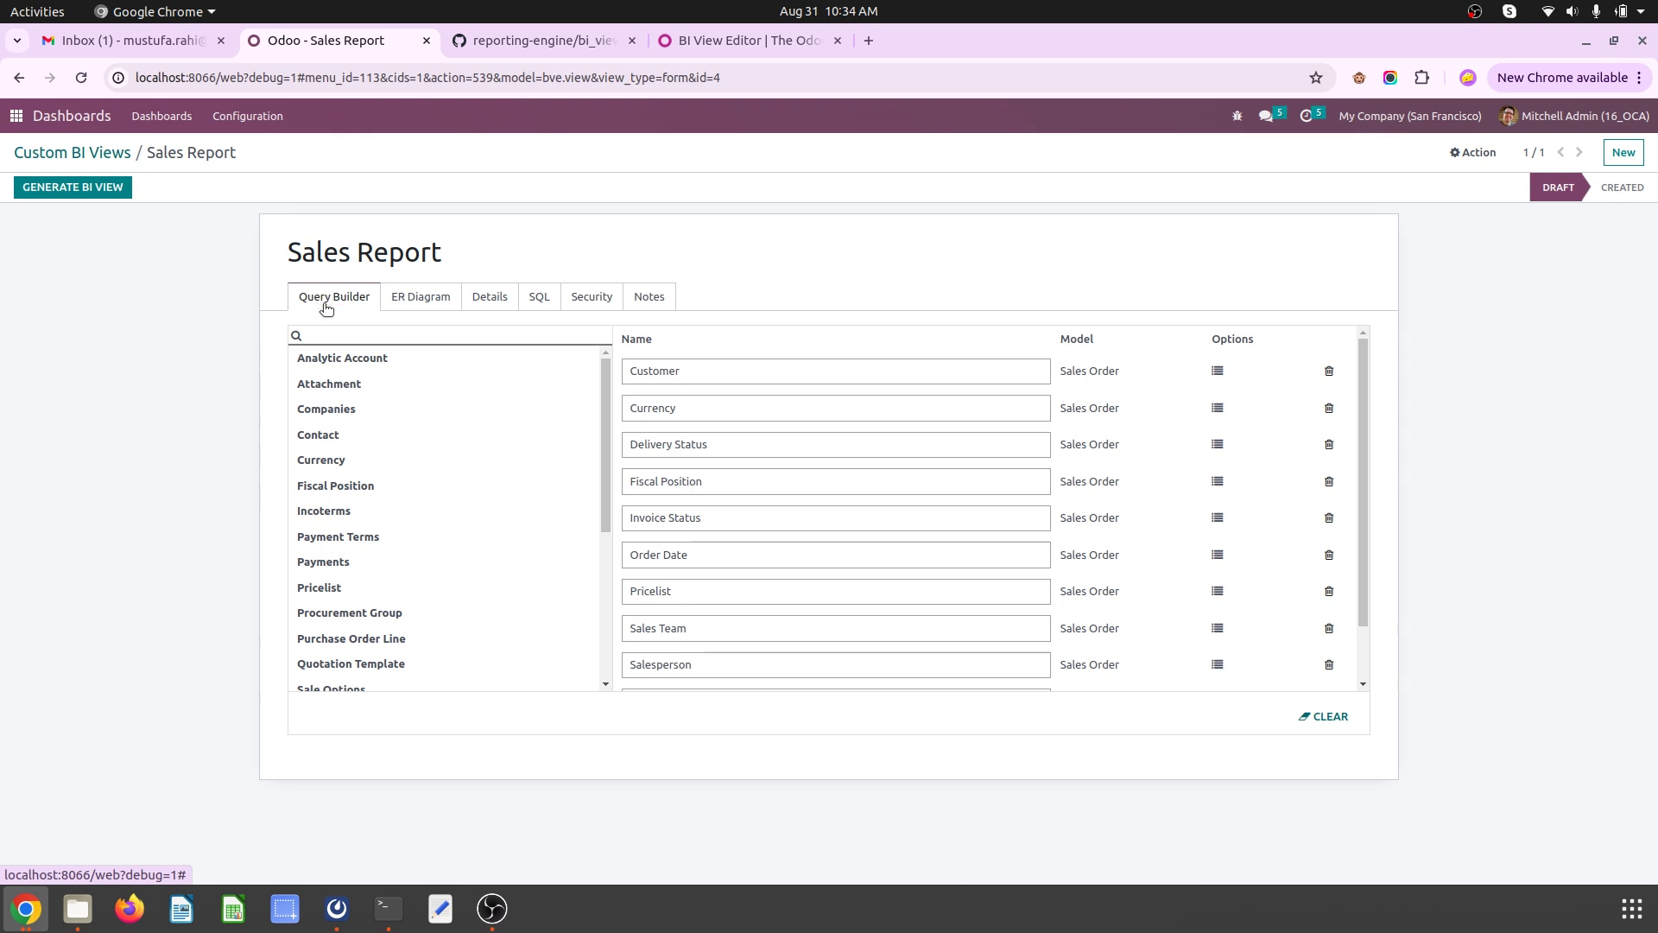
Step: Search 'sale', expand Sales Order Line, and drag Lead Time into the query
click(407, 328)
text(sale)
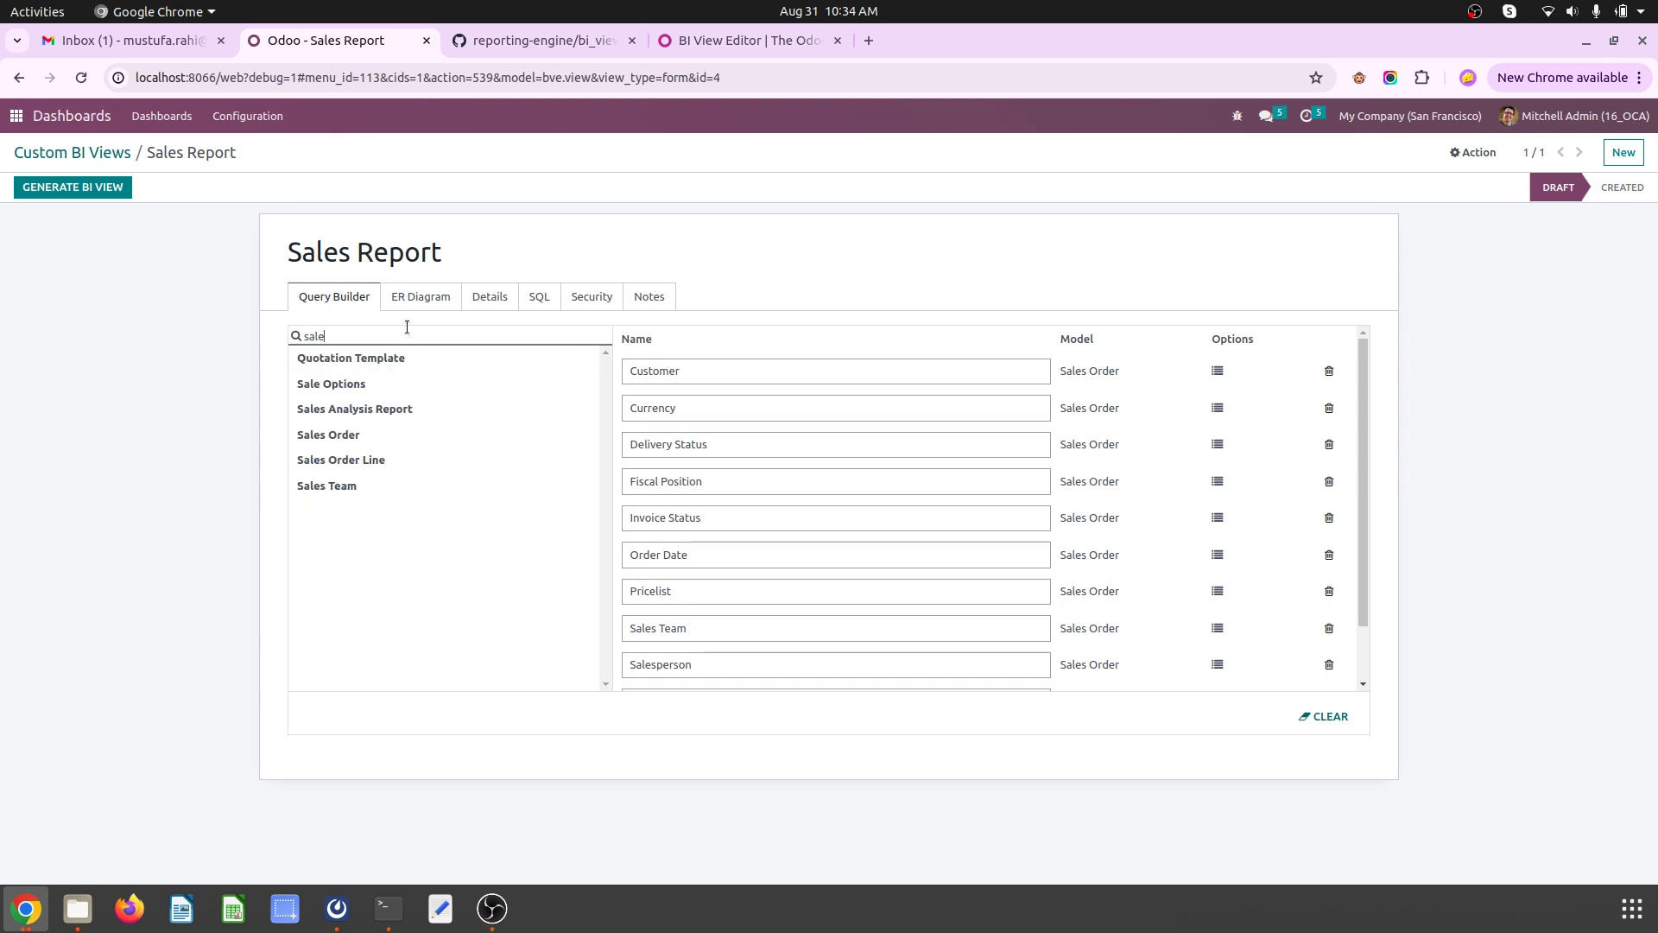
click(380, 459)
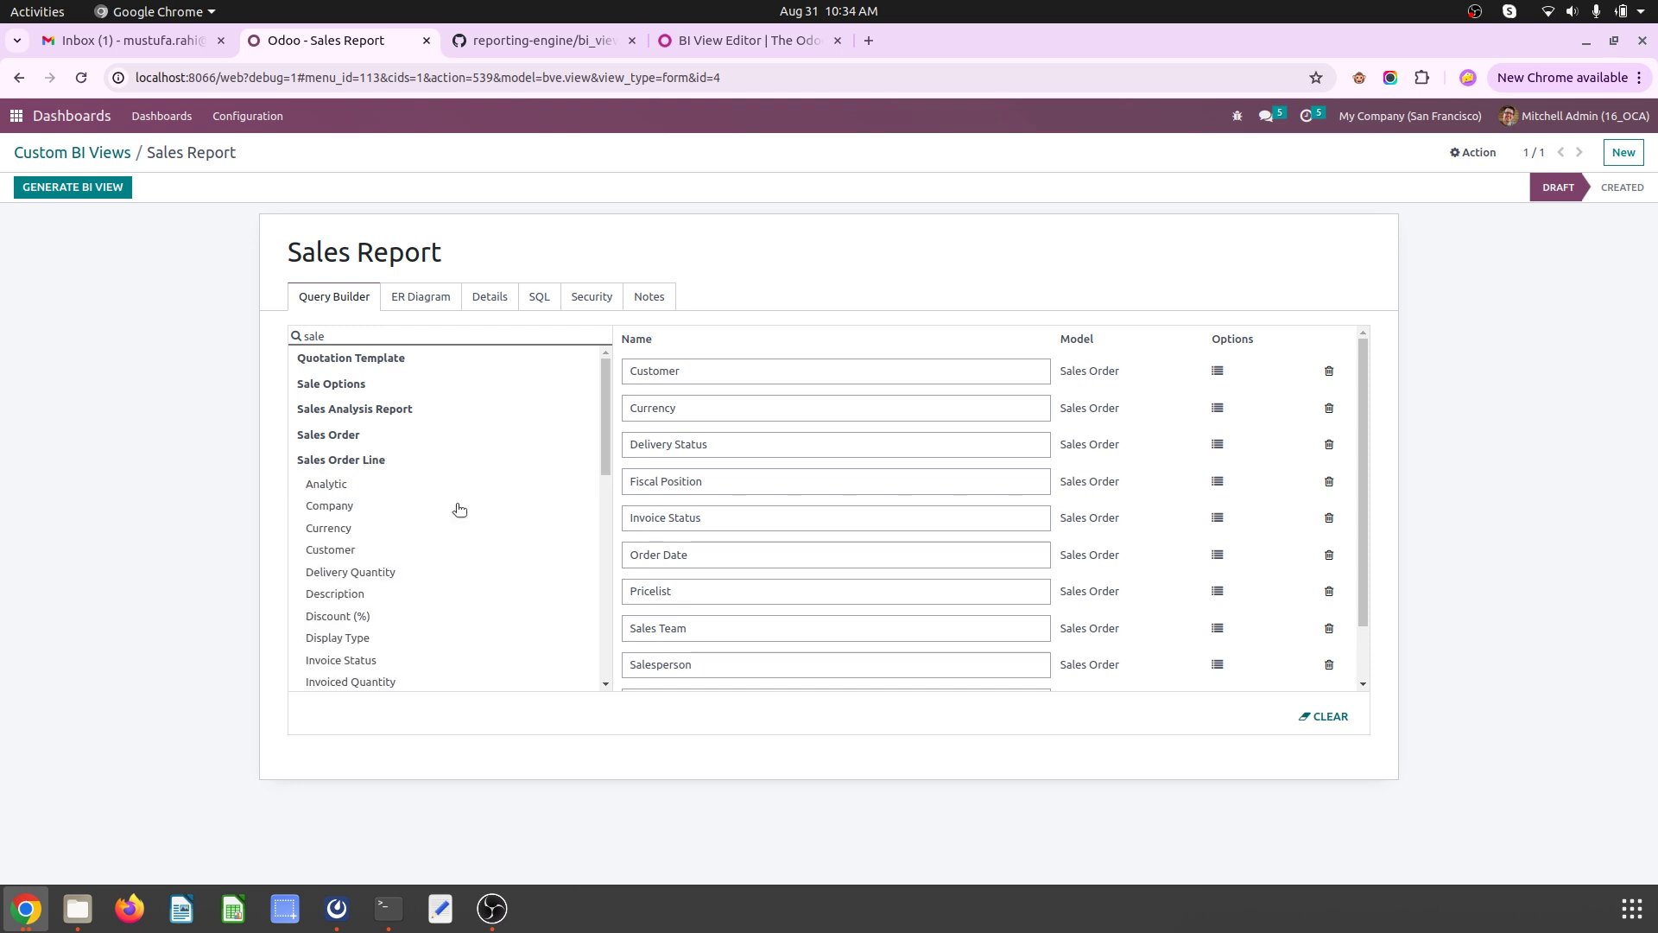
scroll(459, 509, down, 5)
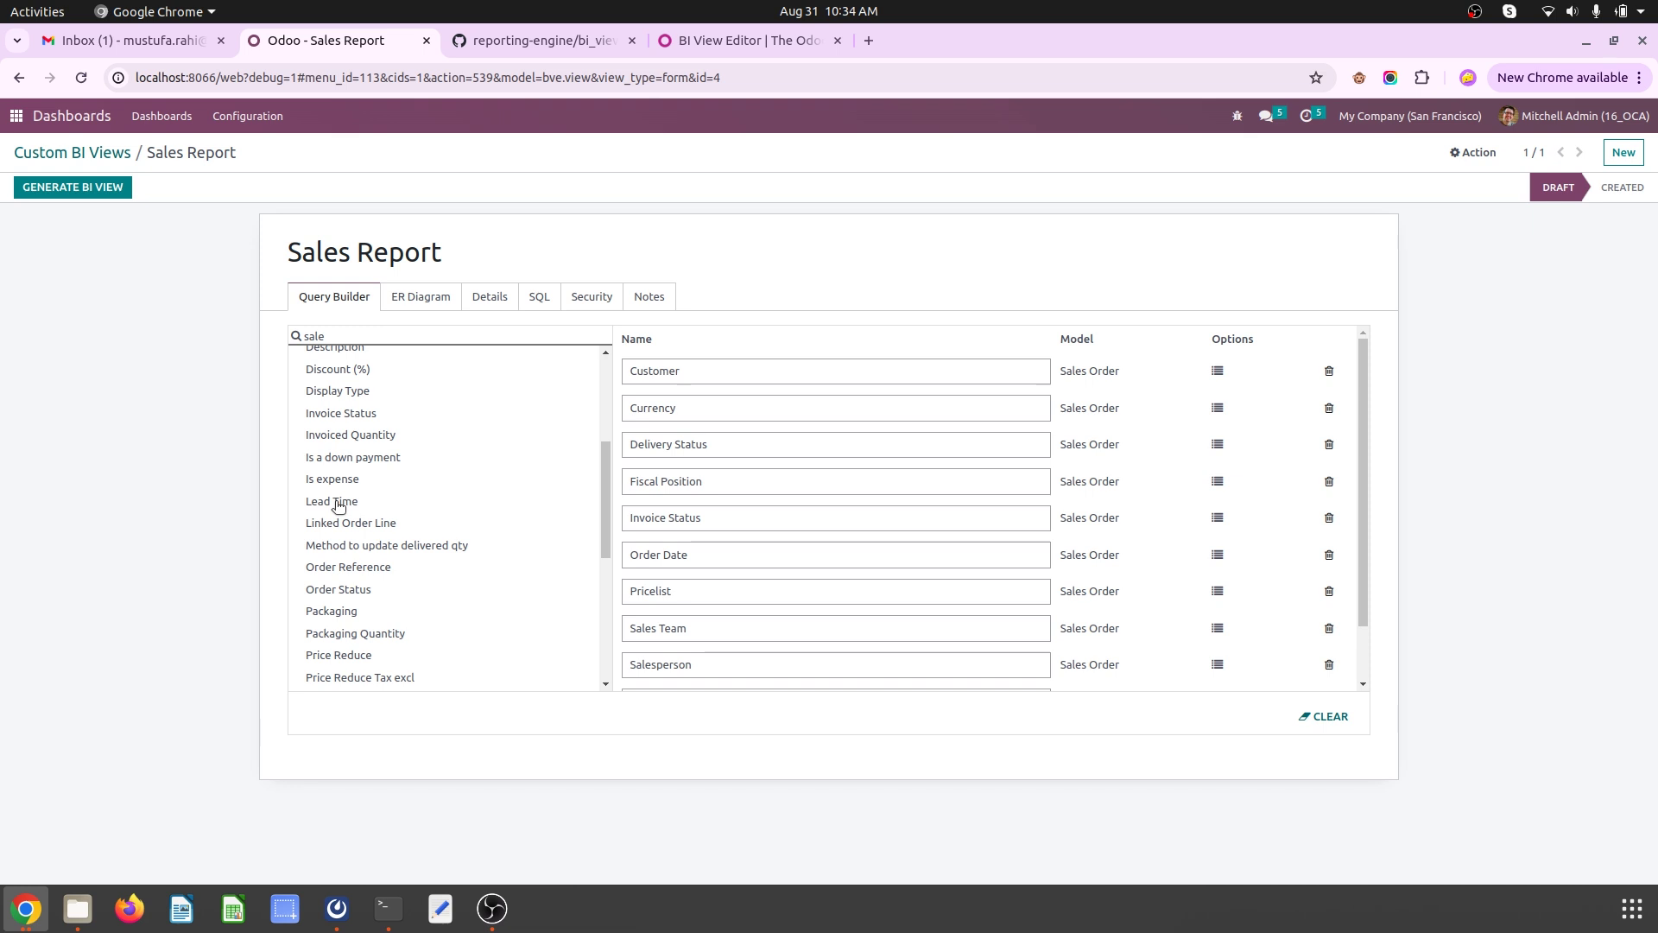
drag(337, 505, 748, 637)
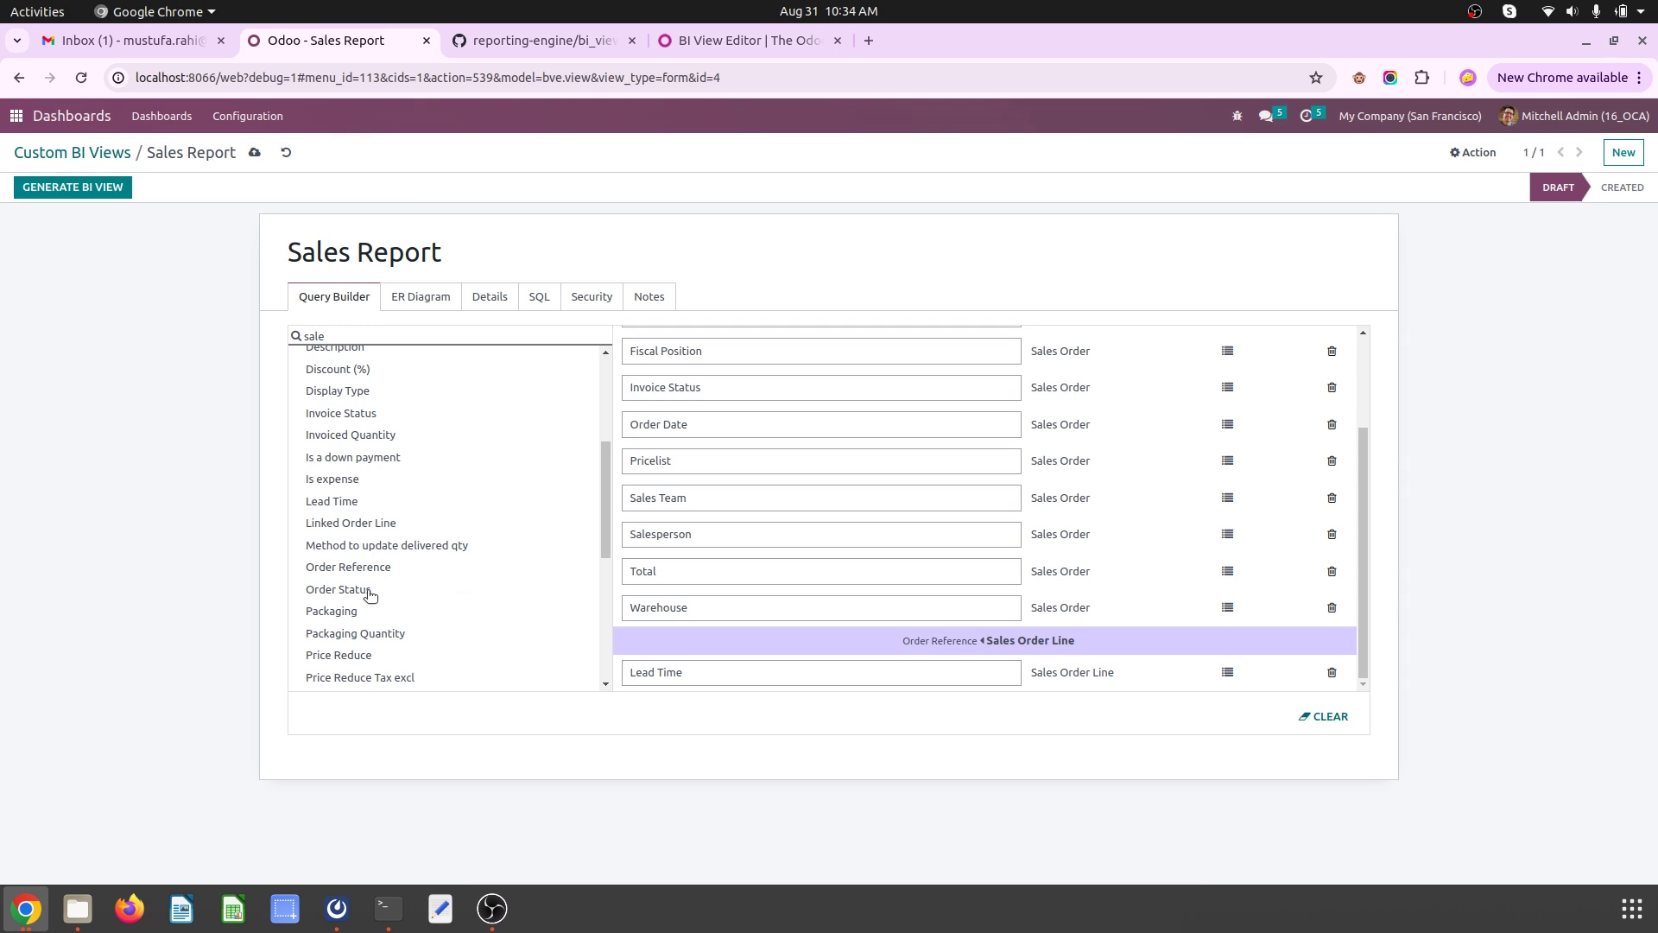
Step: Add Sales Order Line's Product joined through Linked Order Line and view the diagram
scroll(369, 593, down, 3)
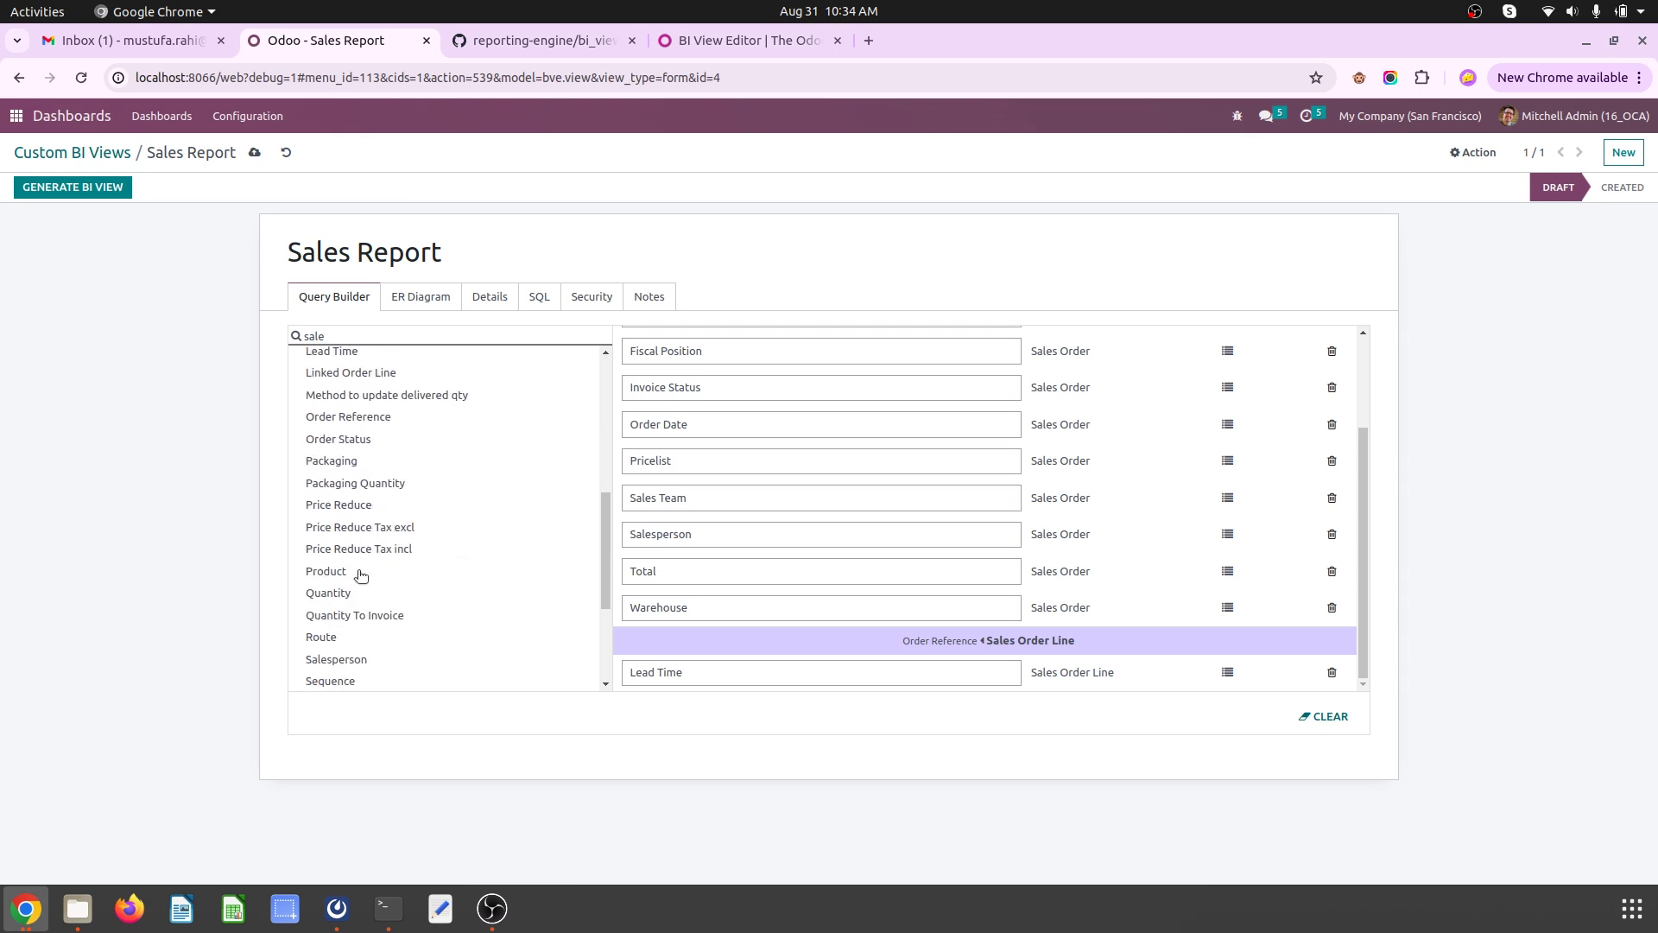
drag(348, 574, 717, 598)
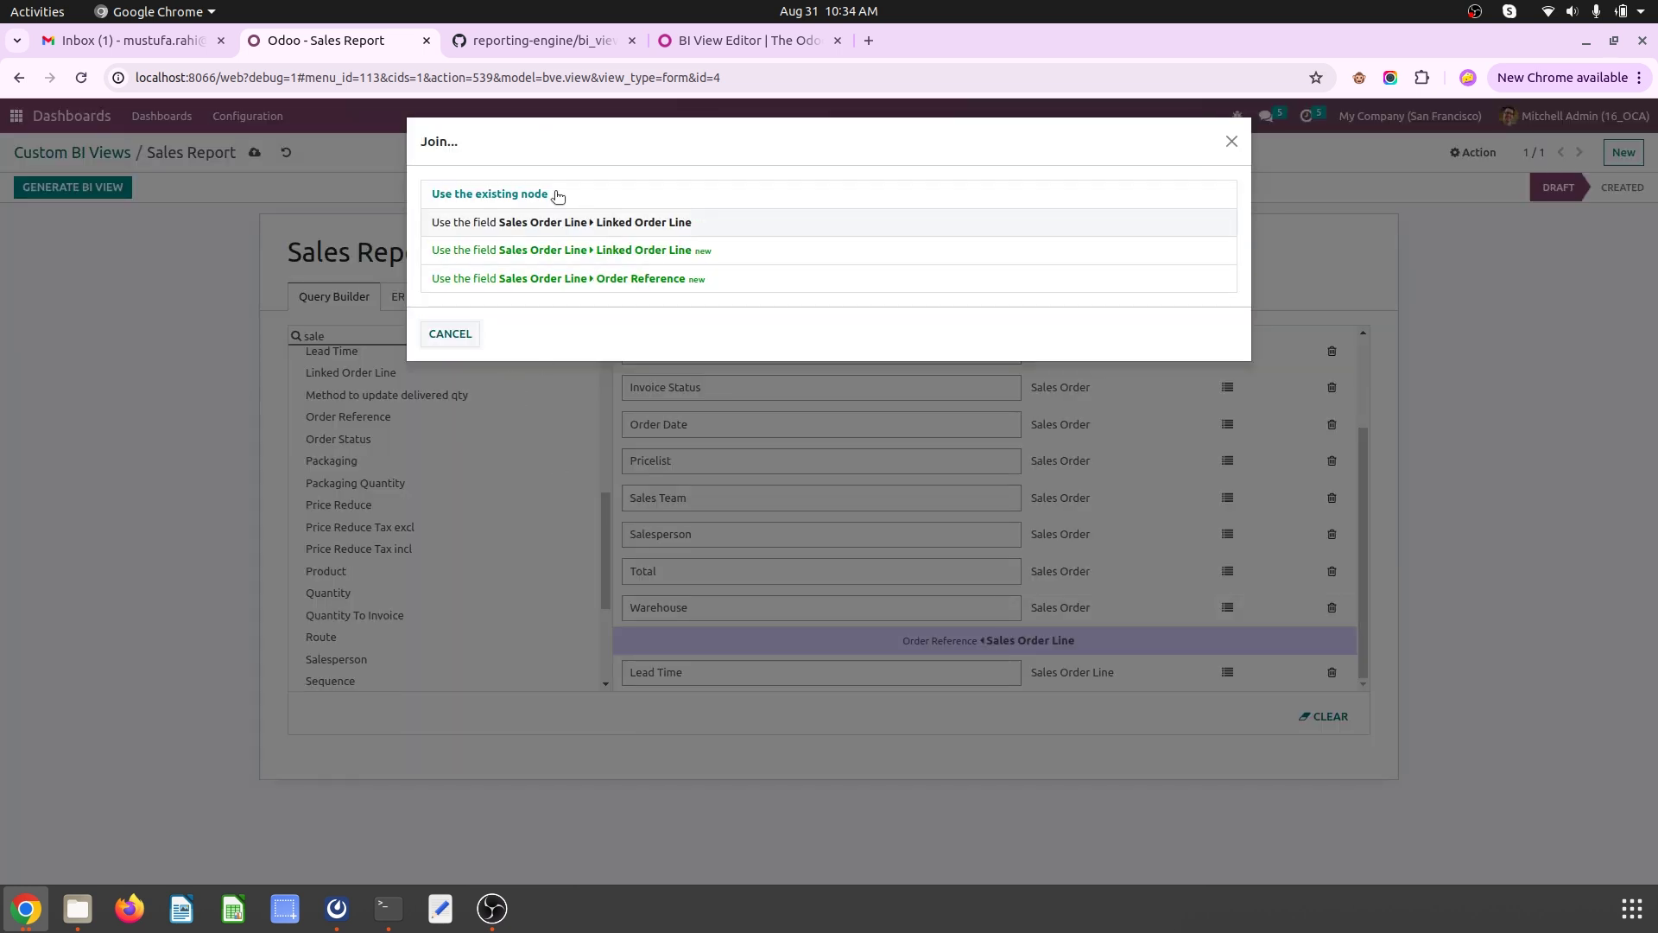
click(664, 256)
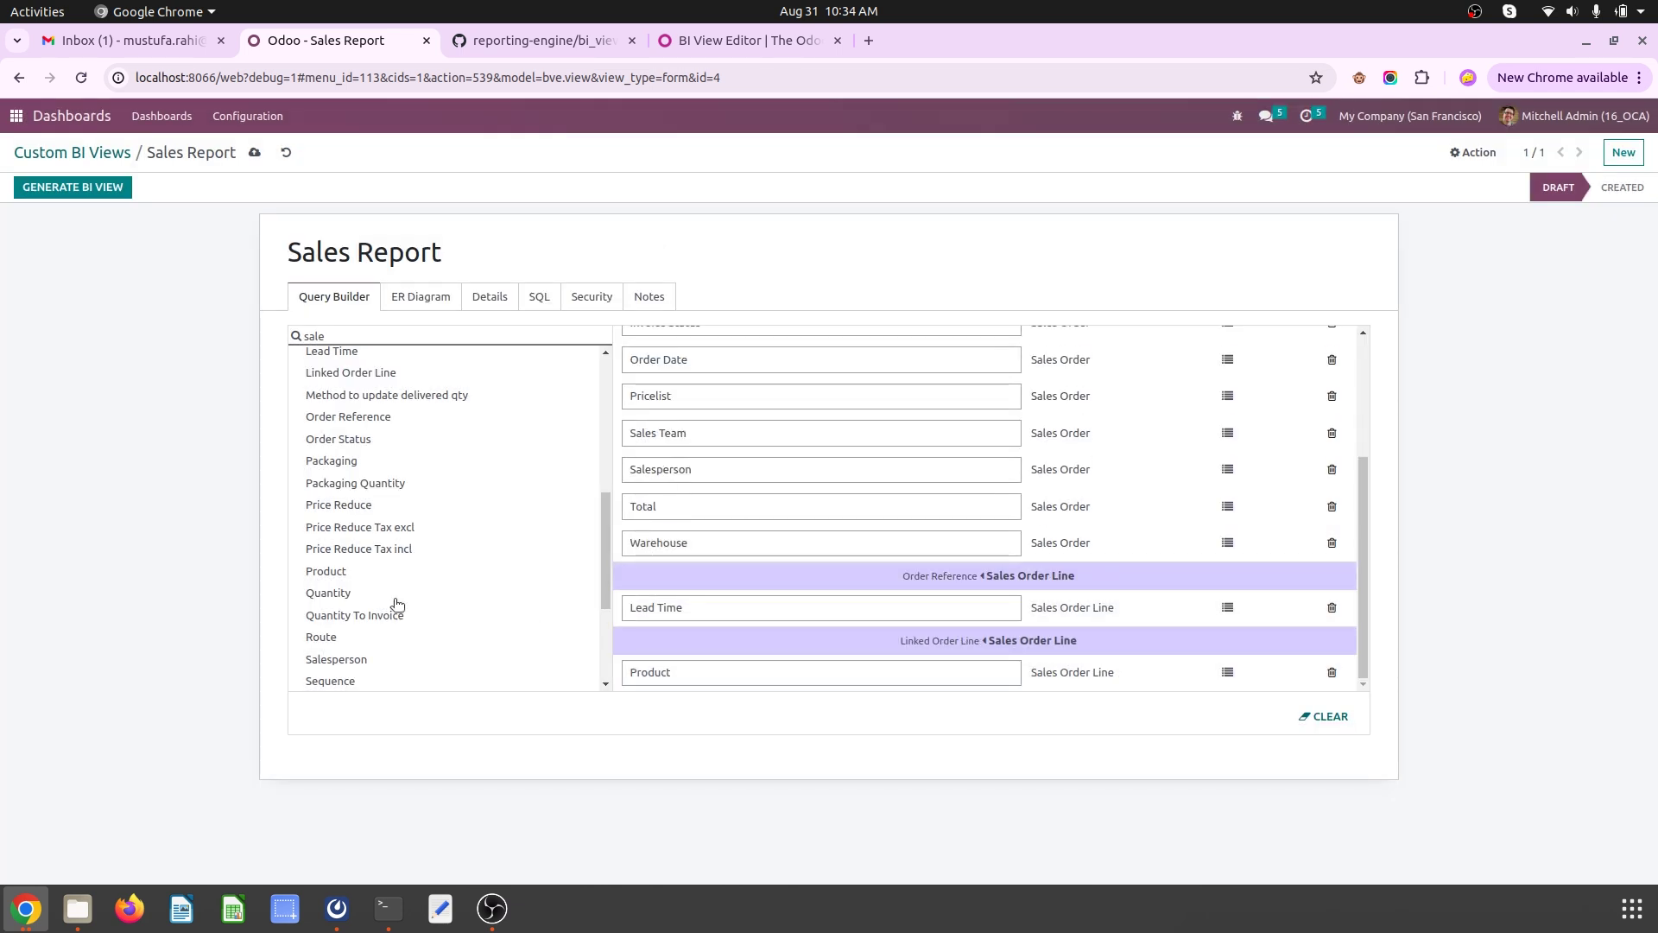
click(420, 297)
click(355, 297)
Step: Check the joined-table diagram, then delete the Product field and its join
click(420, 296)
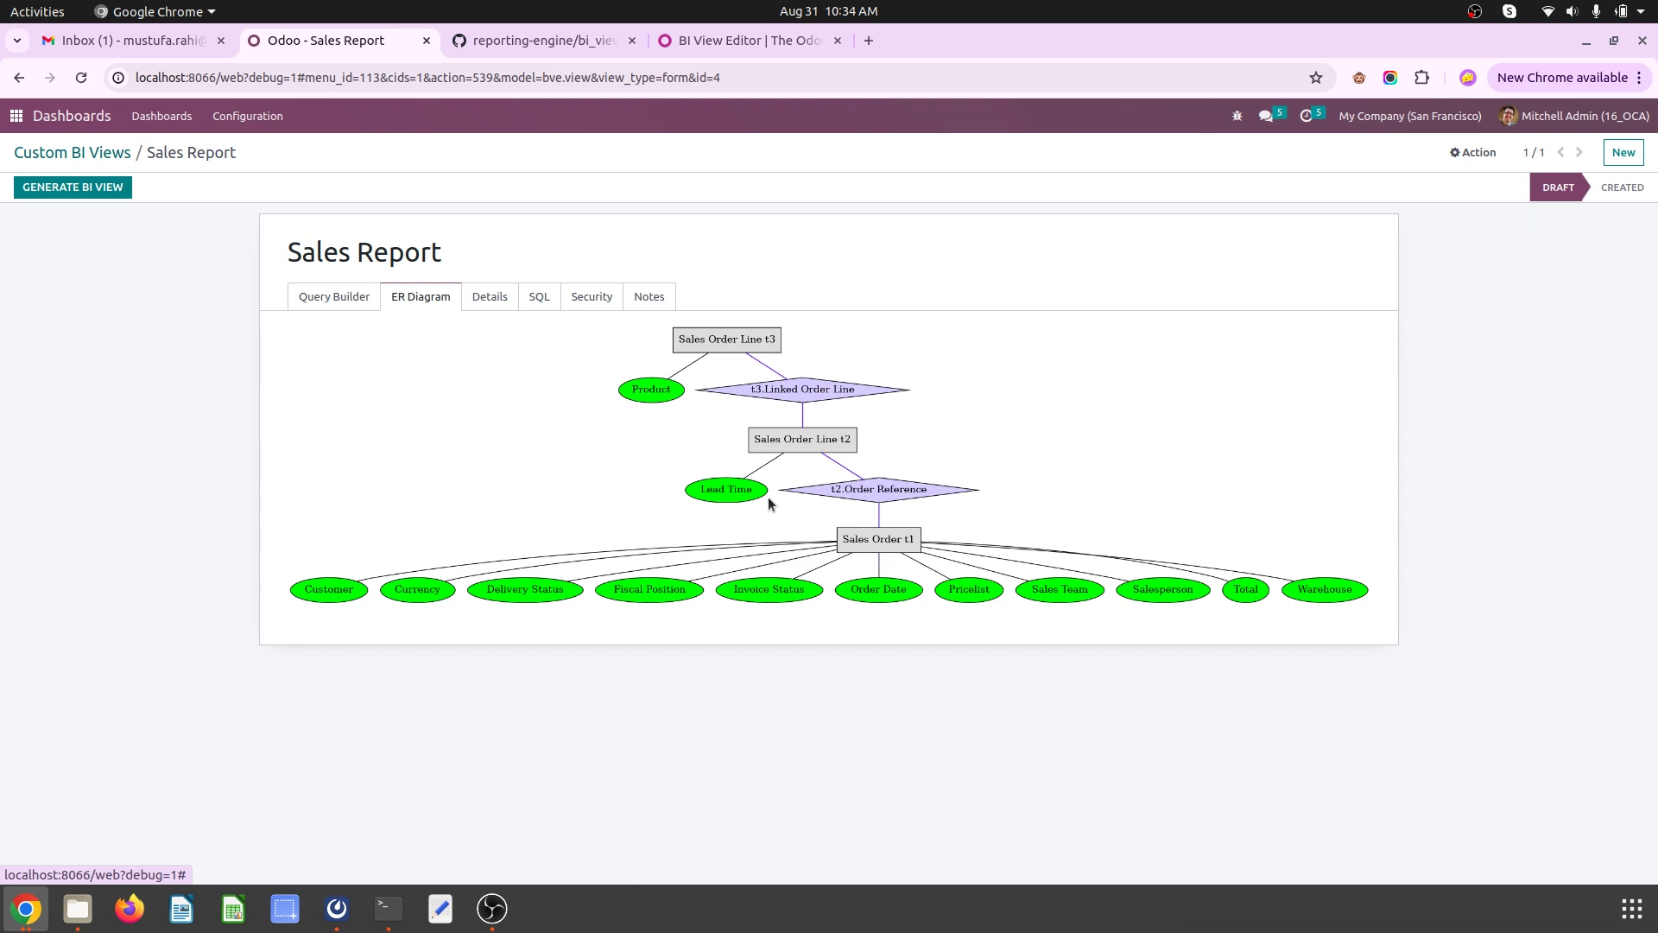
click(354, 294)
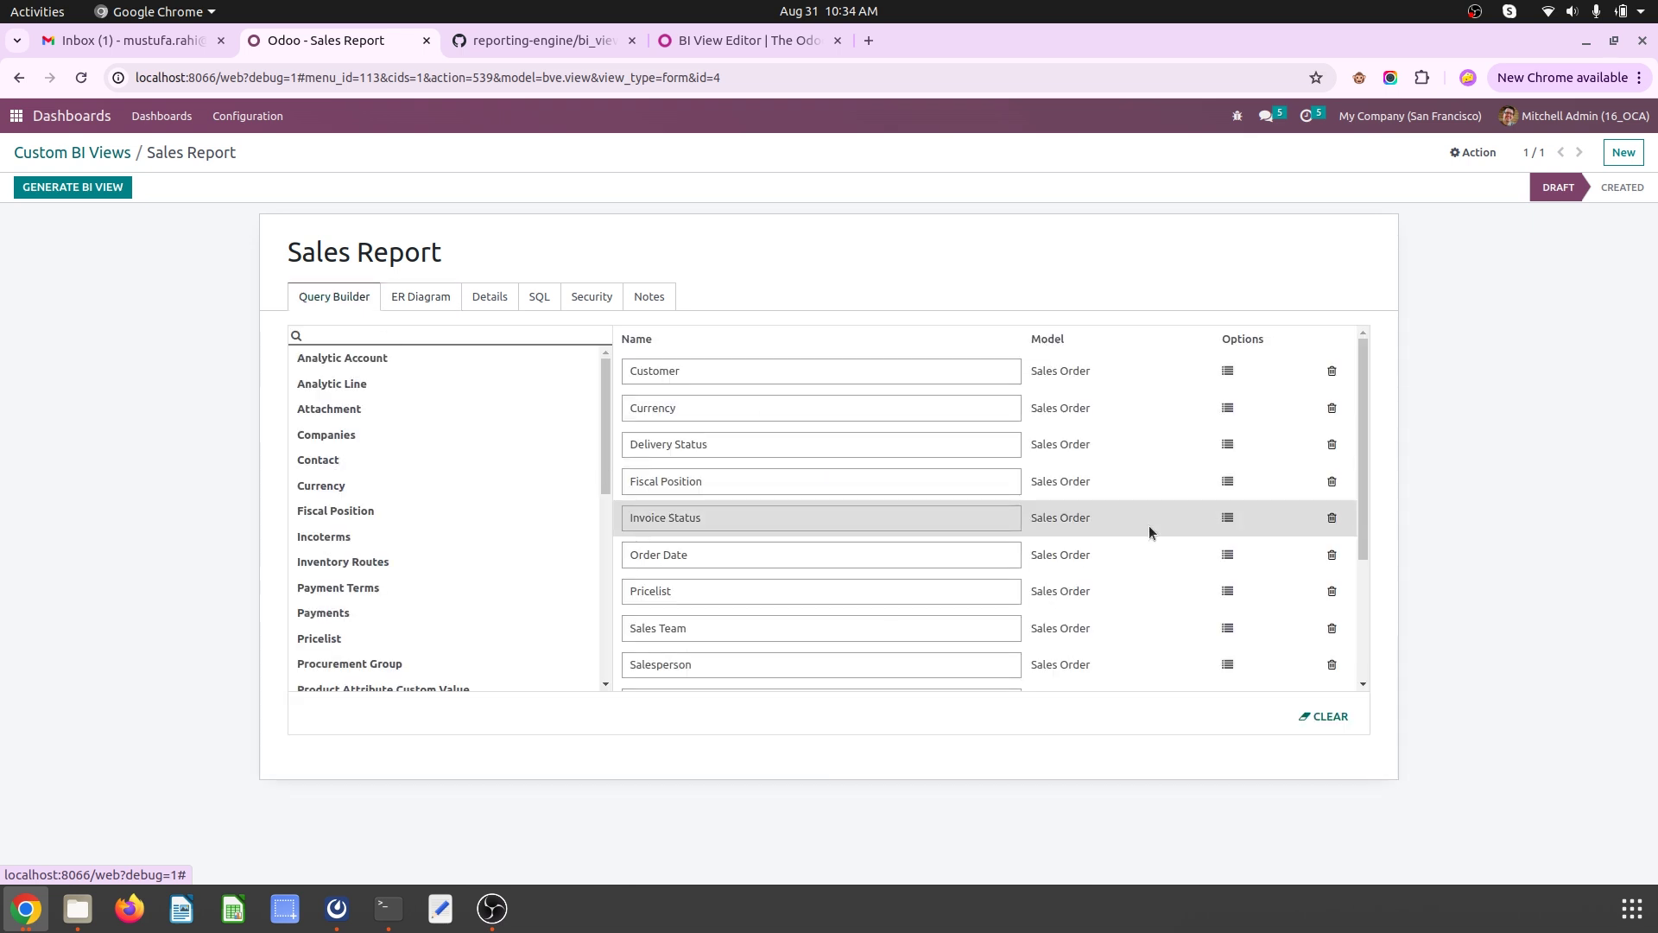
click(418, 298)
click(350, 298)
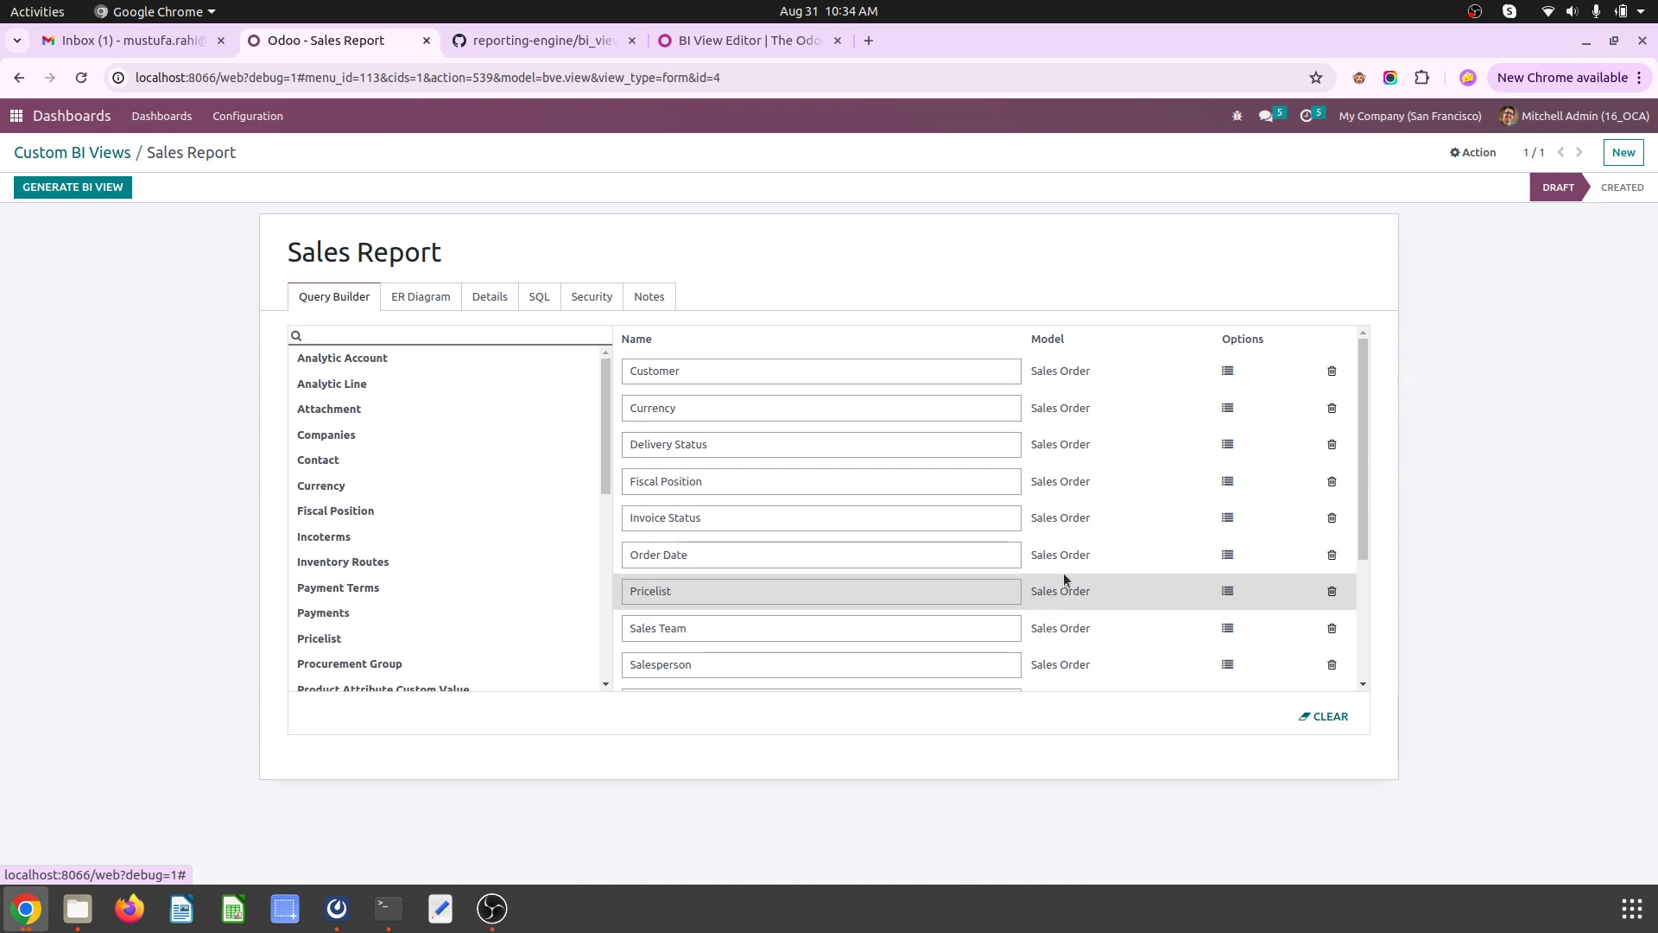
scroll(1209, 604, down, 3)
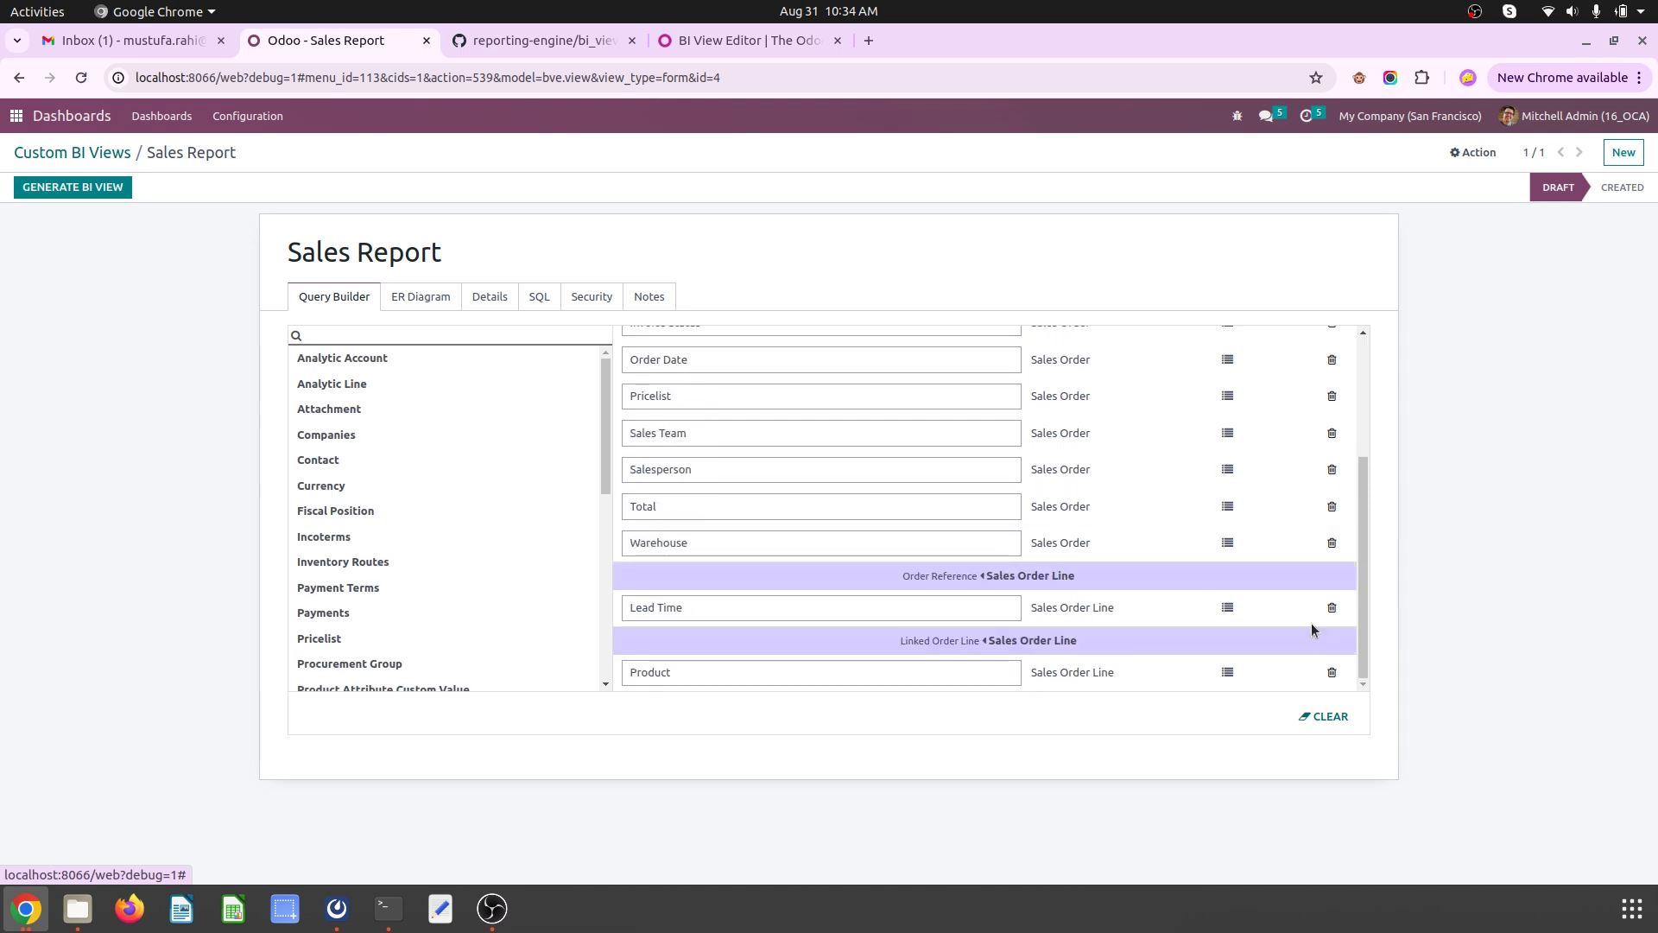
click(1332, 674)
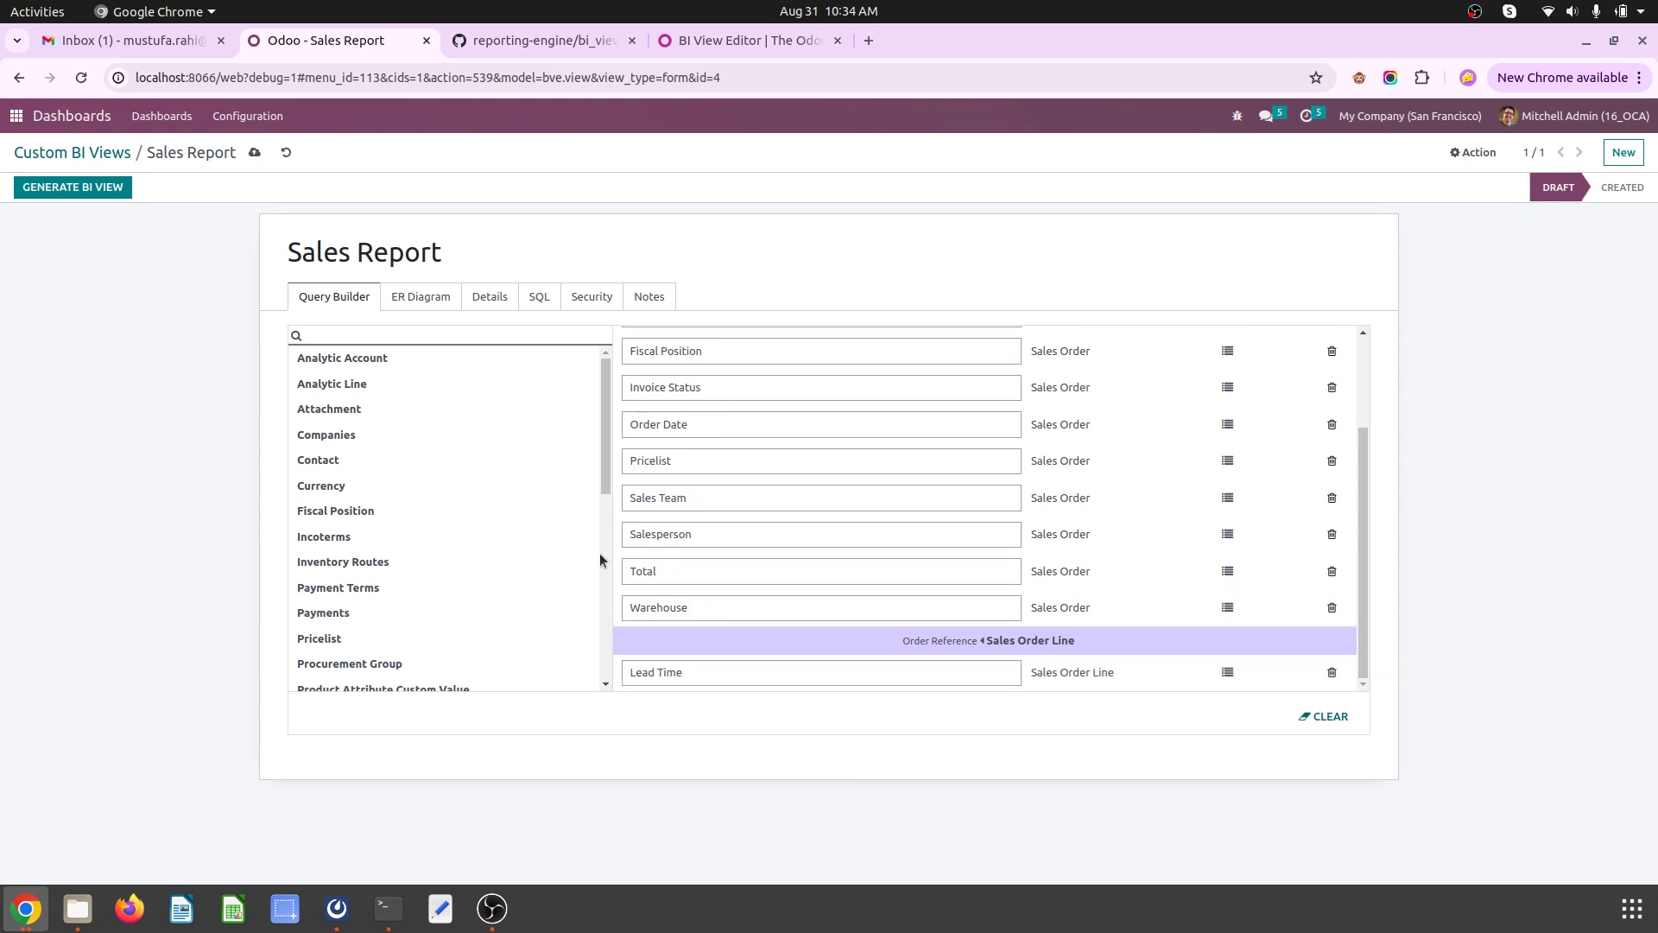
Step: Search 'sale', expand Sales Order Line, and delete the Lead Time field and its join
click(451, 341)
text(sale)
click(418, 433)
scroll(451, 518, down, 2)
scroll(451, 518, down, 4)
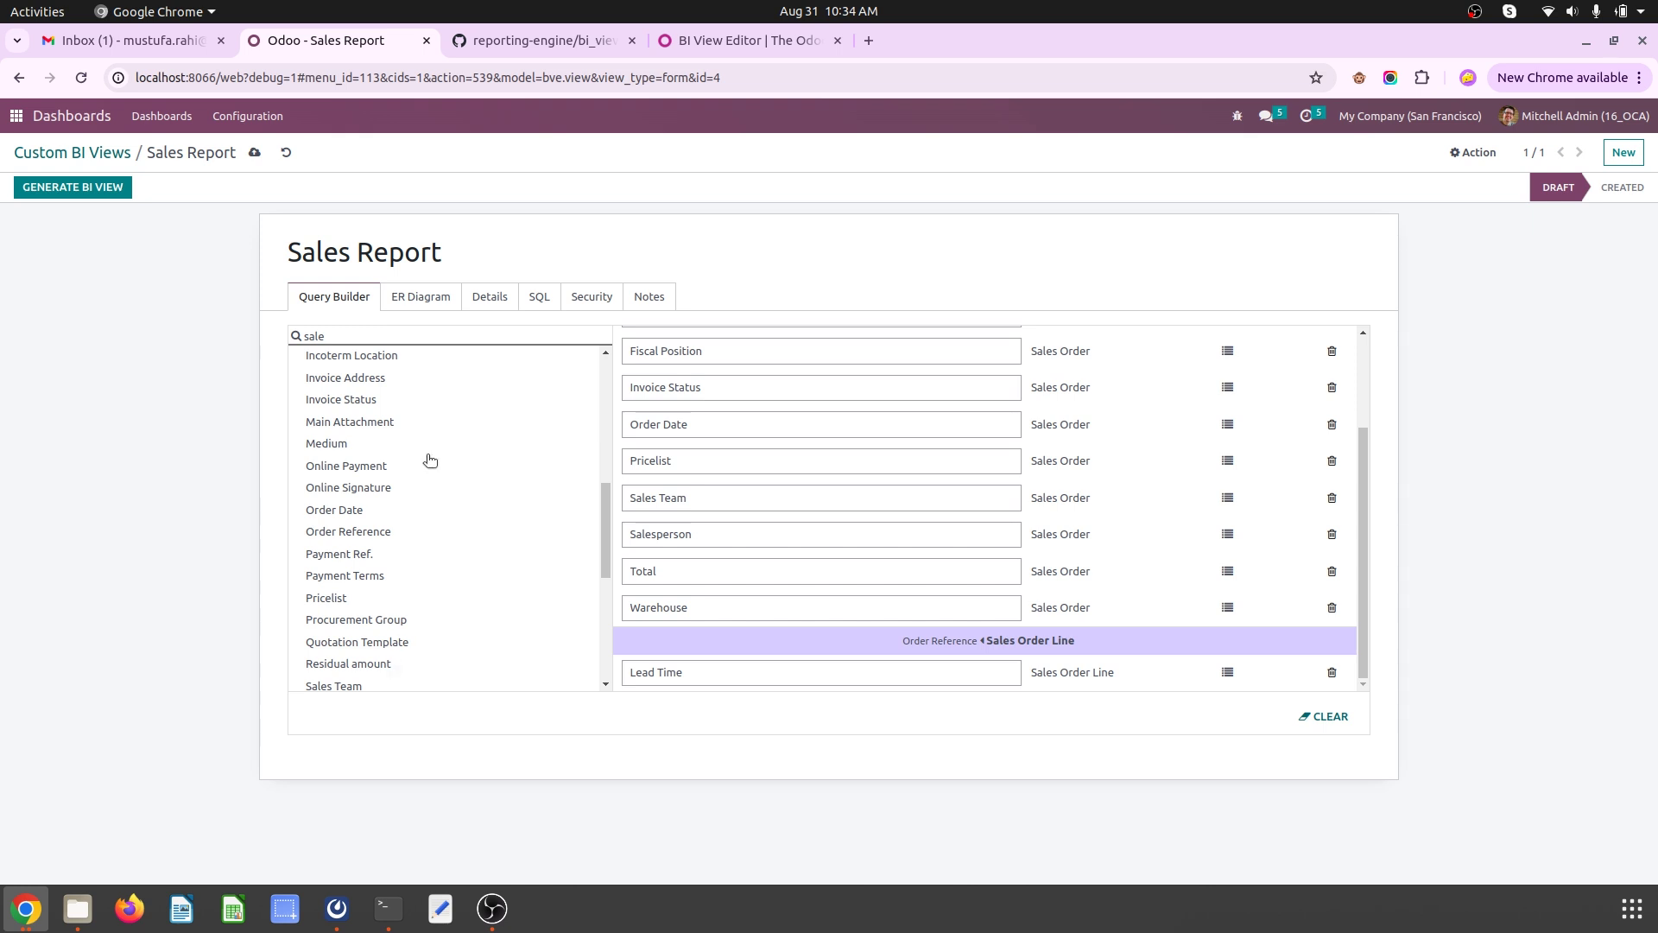
scroll(428, 529, up, 3)
scroll(428, 529, down, 10)
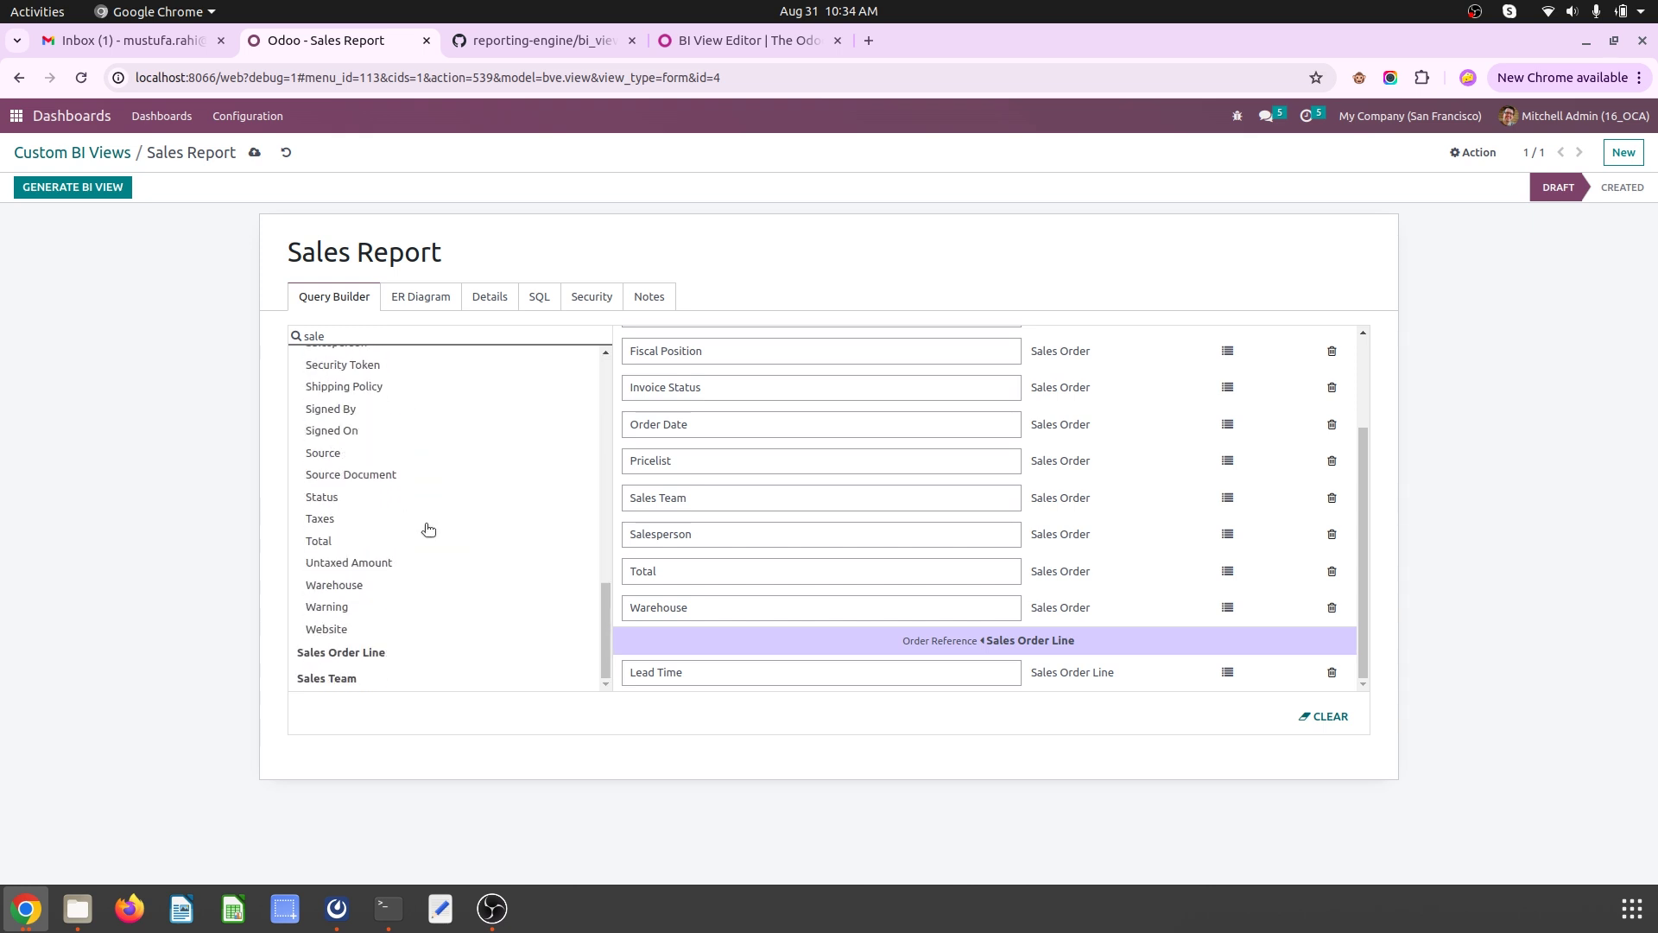
click(363, 652)
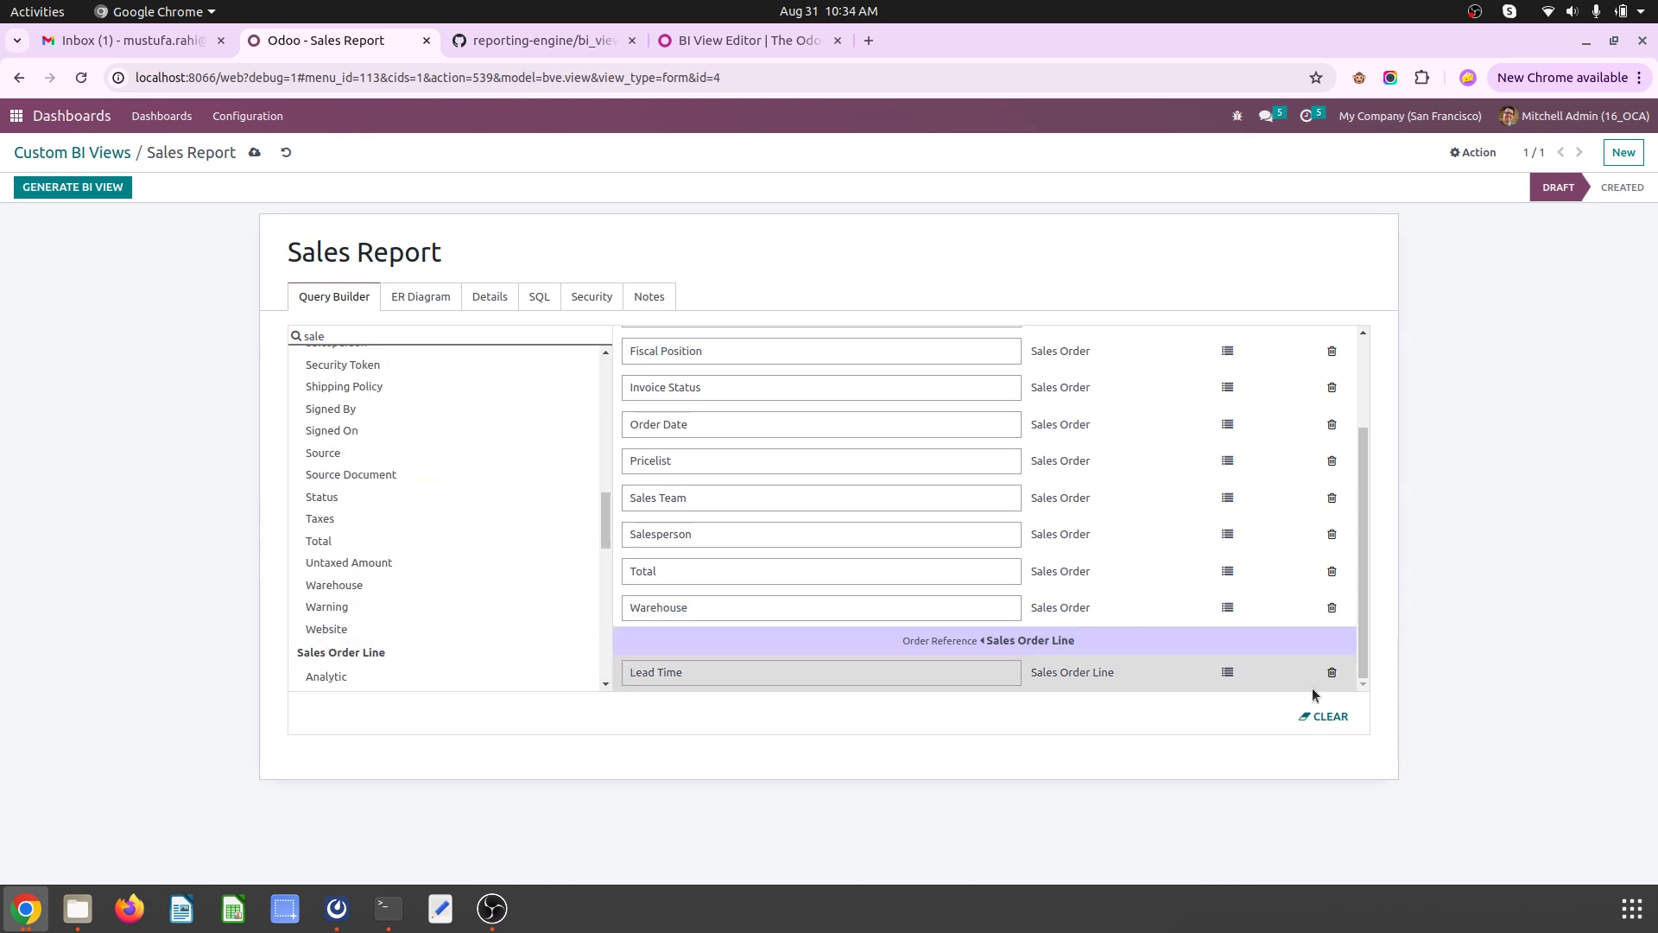
click(1332, 674)
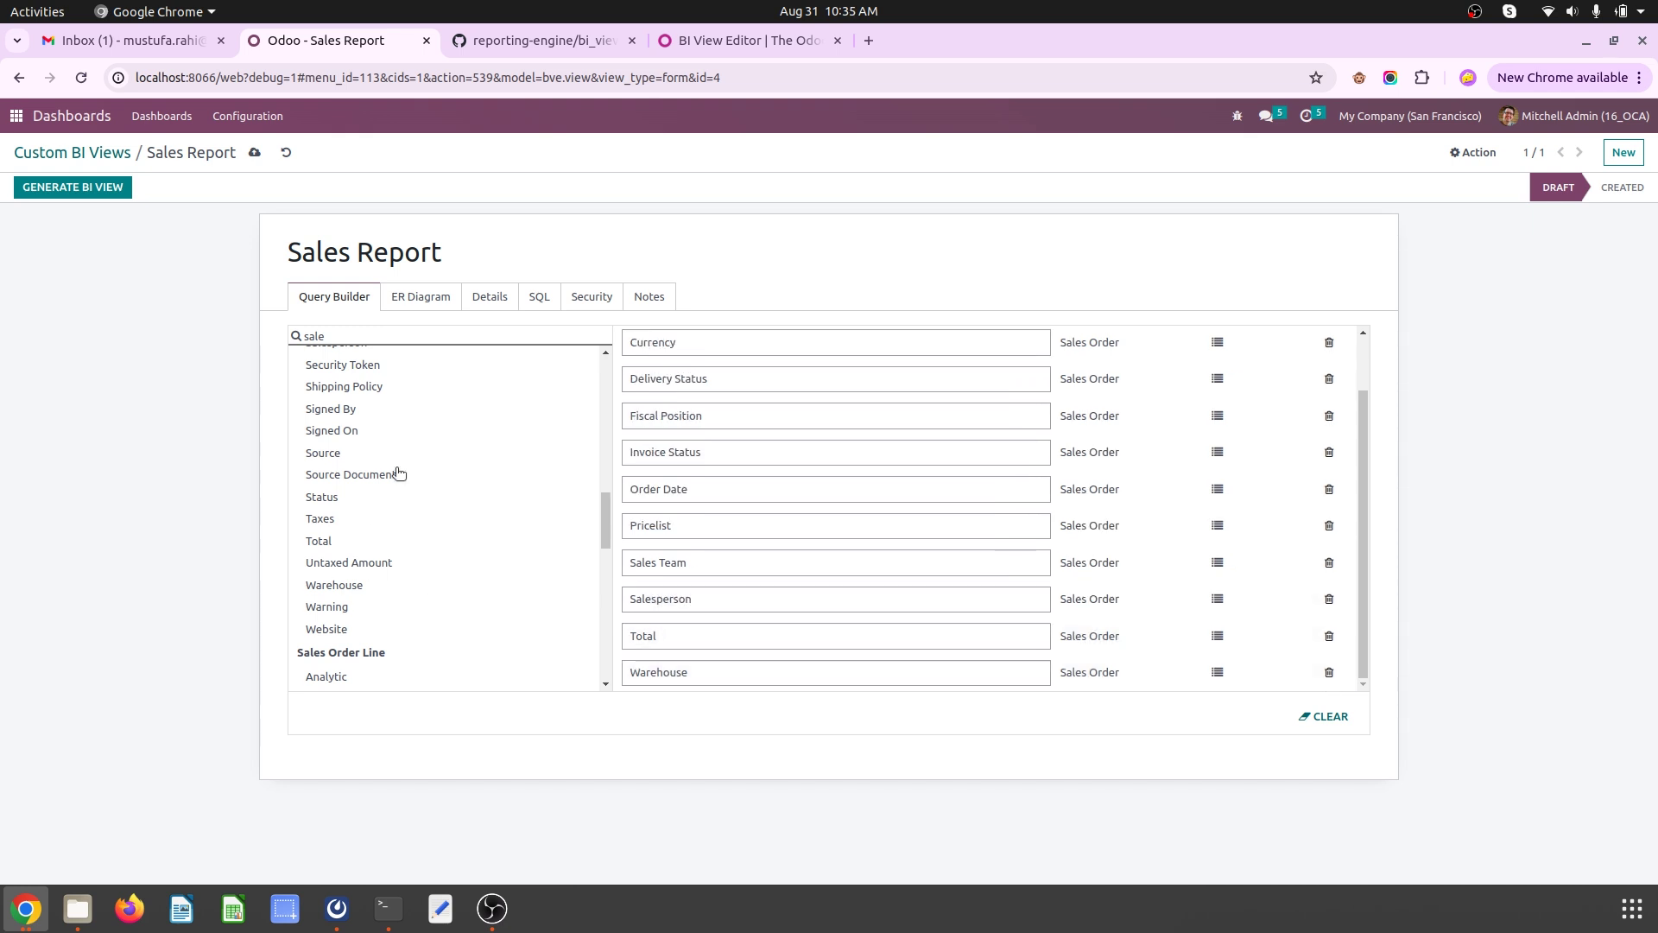
Step: Add Product from Sales Order Line, then cancel adding Delivery Quantity
scroll(410, 493, down, 10)
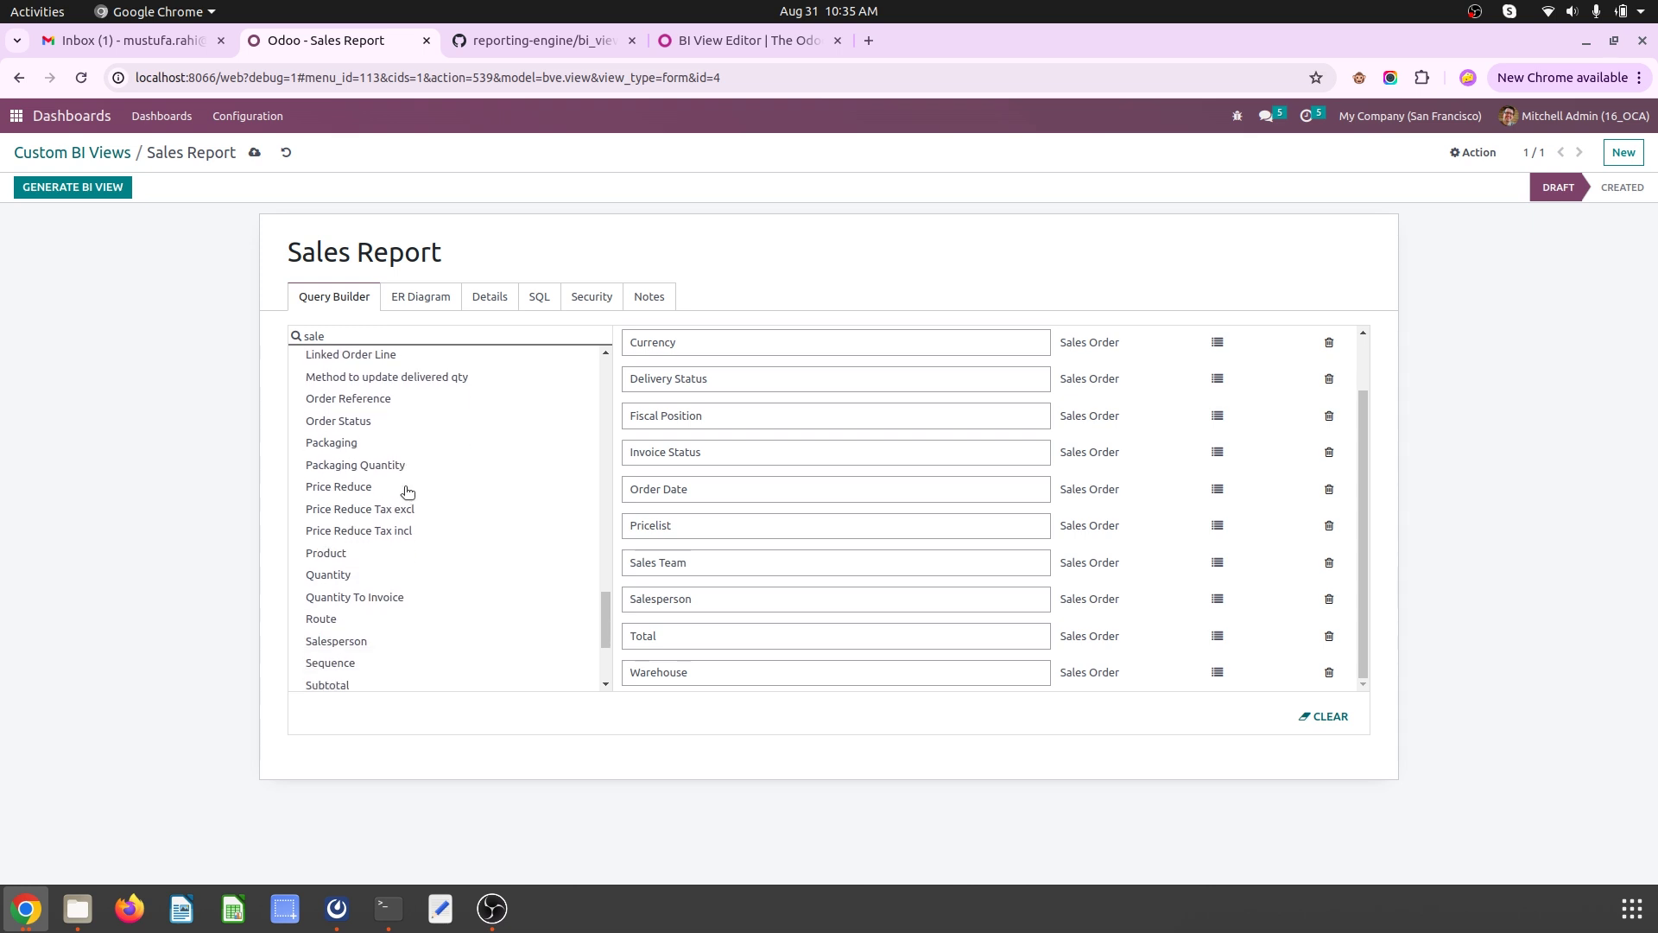
drag(341, 556, 744, 614)
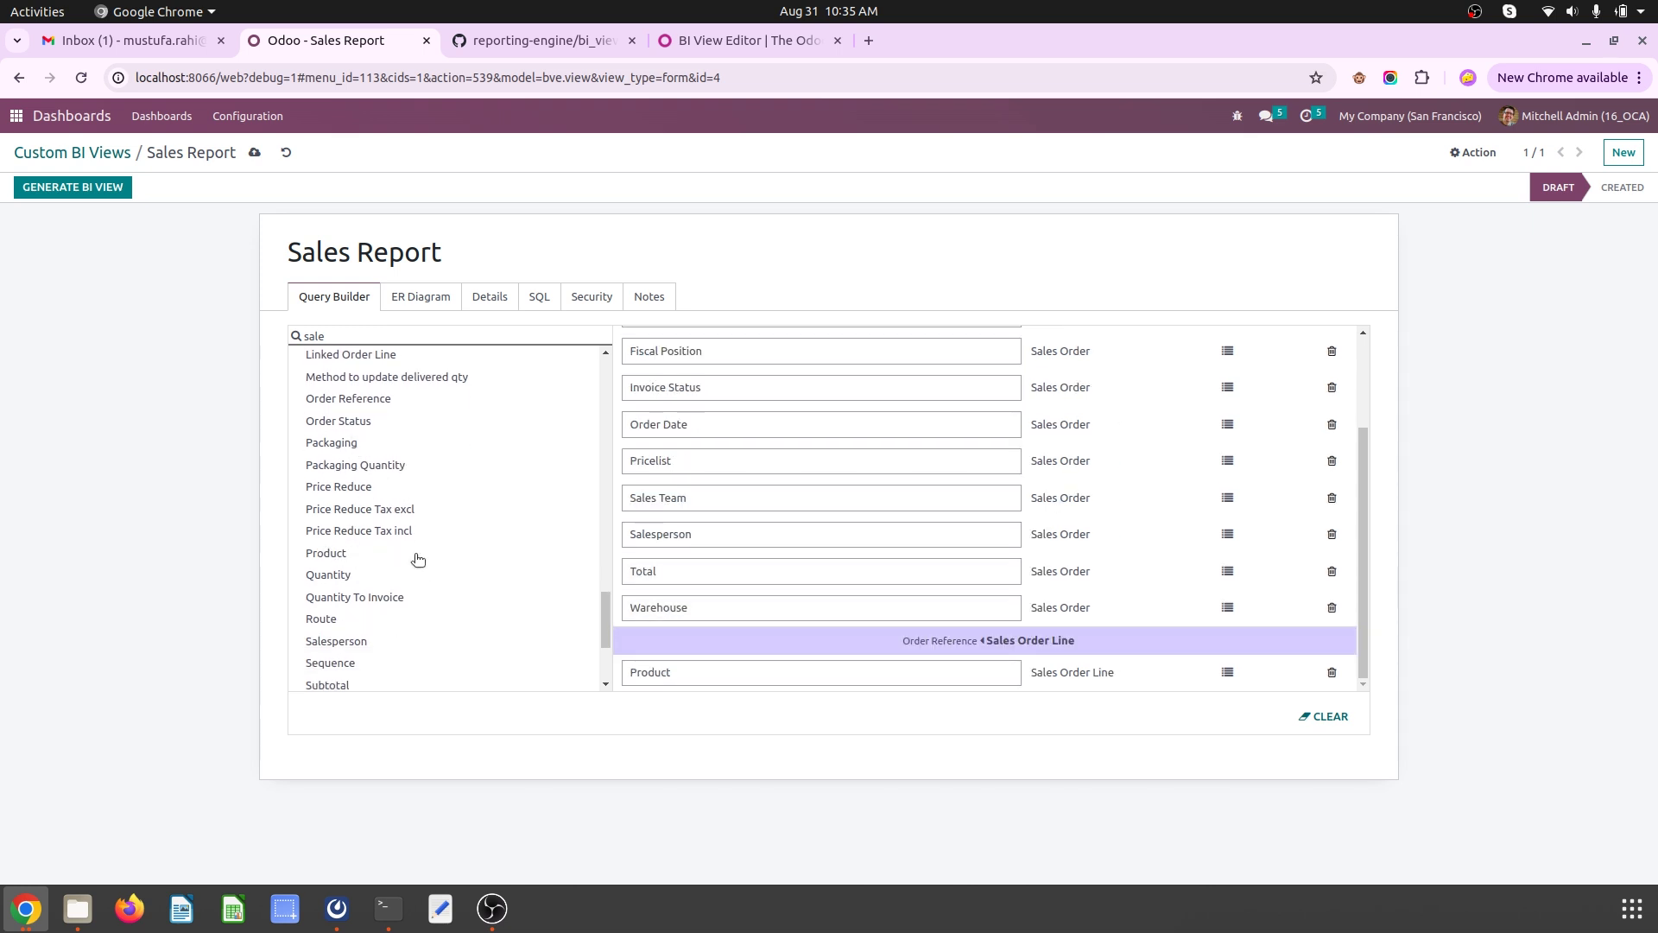
scroll(400, 641, down, 1)
scroll(393, 596, down, 1)
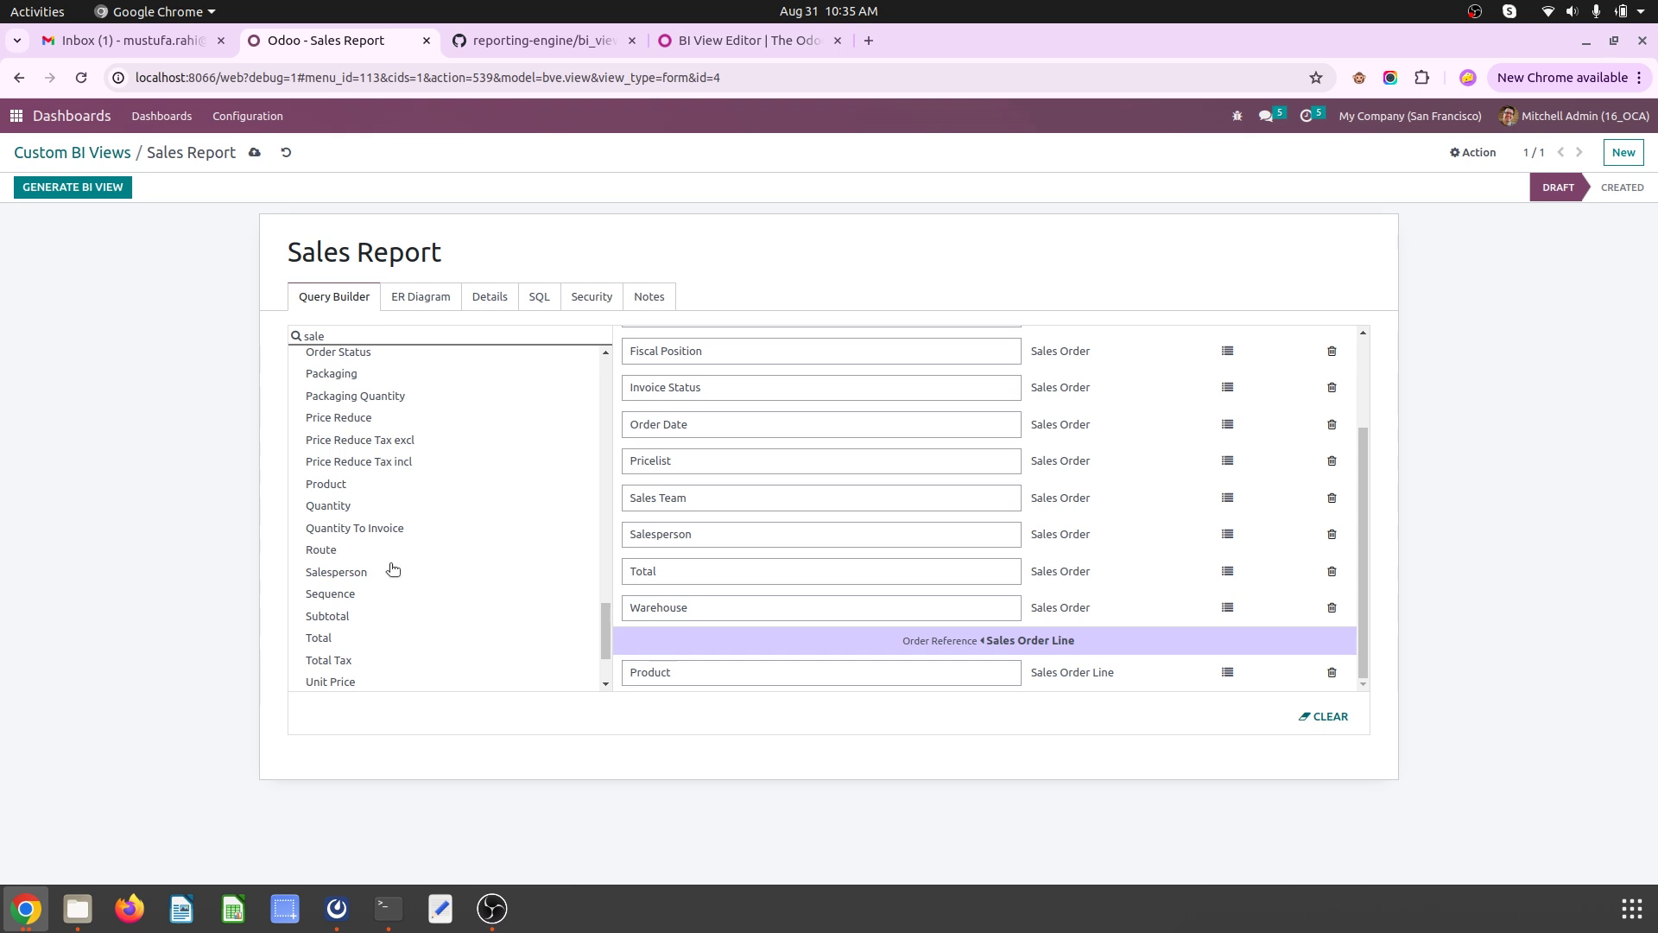
scroll(394, 518, down, 2)
scroll(396, 582, up, 4)
scroll(397, 581, up, 3)
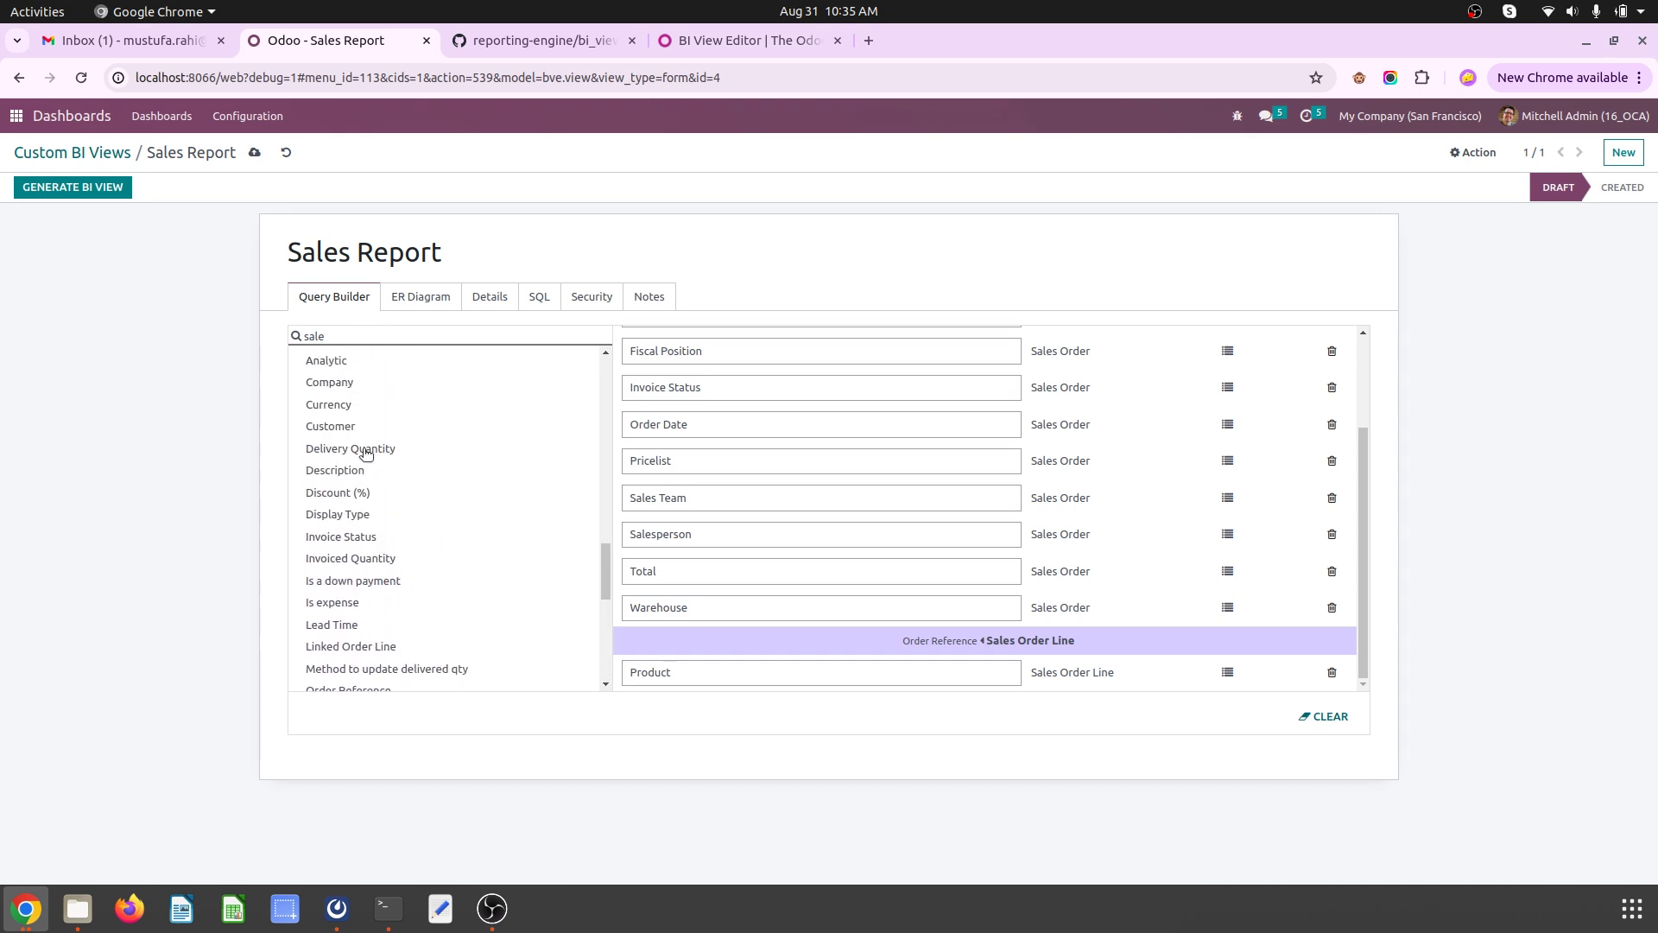
click(368, 450)
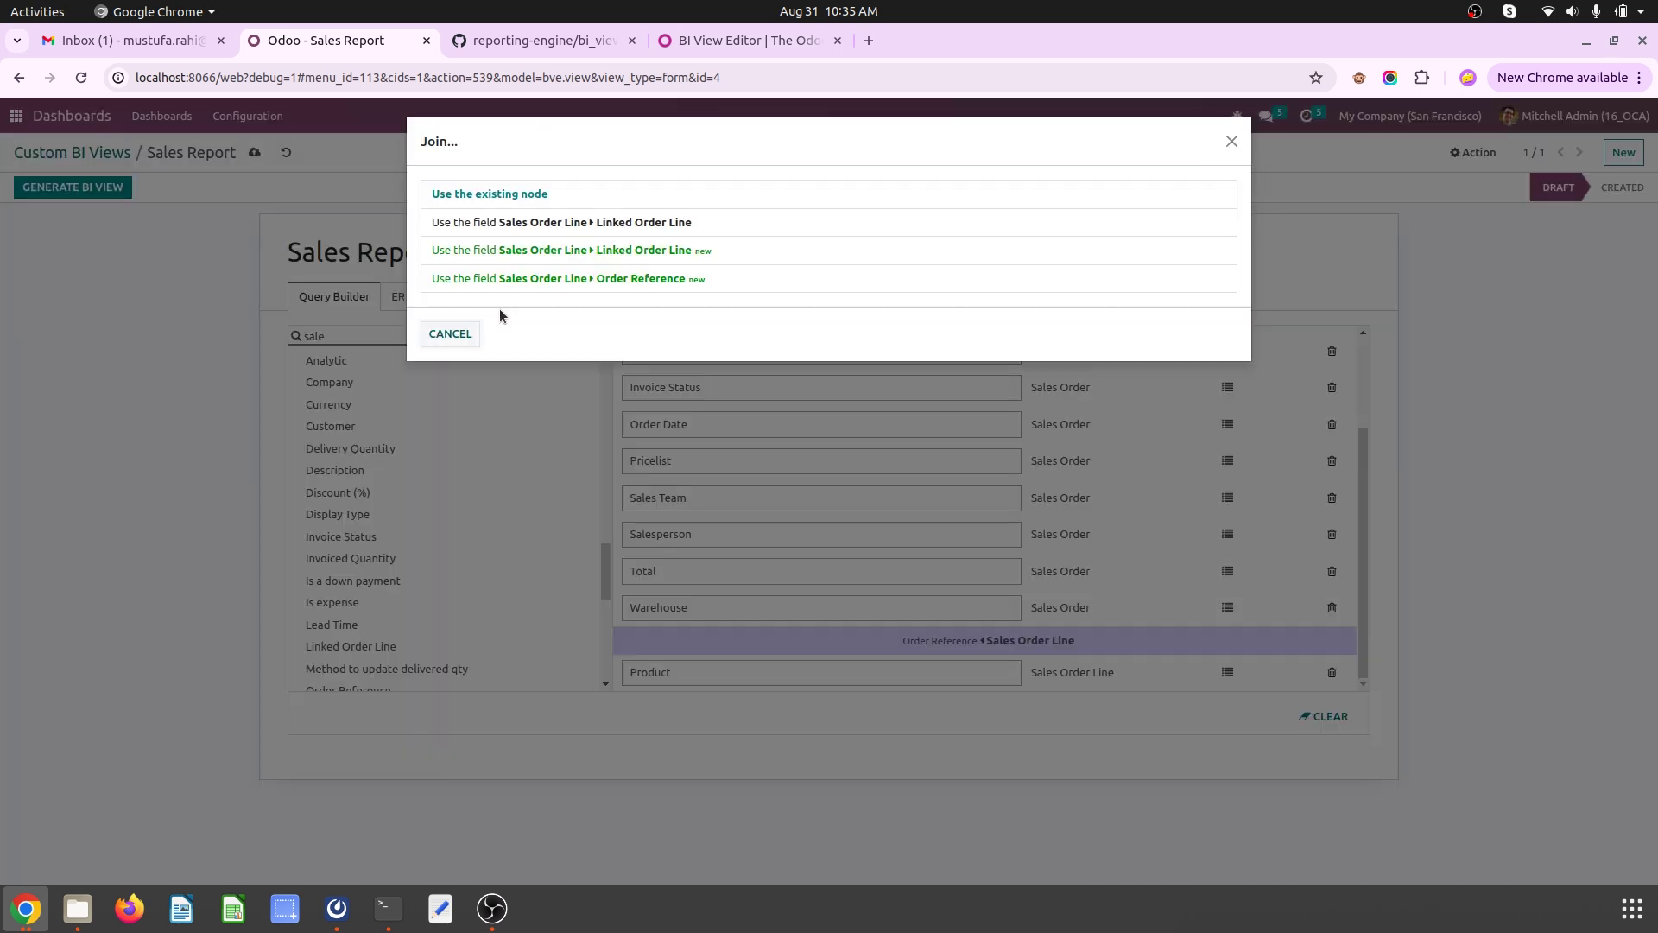
click(450, 335)
Step: Filter models by 'sal', expand Sales Order Line, and dismiss the Delivery Quantity join again
scroll(467, 544, up, 3)
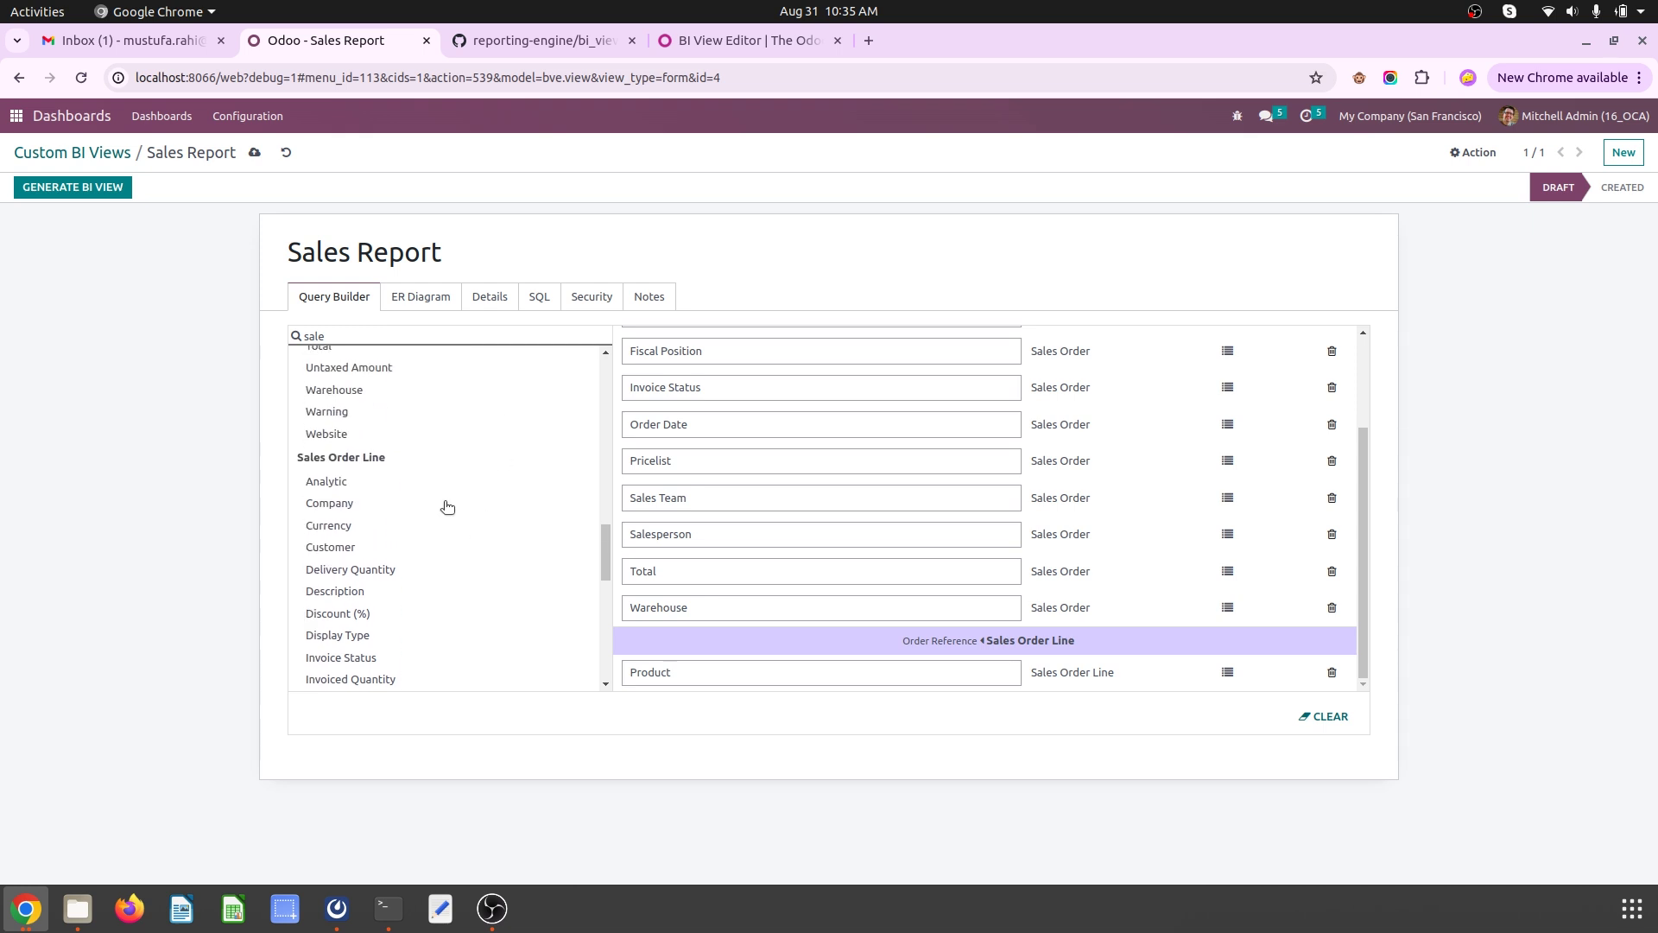
click(417, 333)
text(s)
key(BackSpace)
text(deli)
key(BackSpace)
key(BackSpace)
key(BackSpace)
key(BackSpace)
text(sal)
click(395, 459)
scroll(492, 522, down, 2)
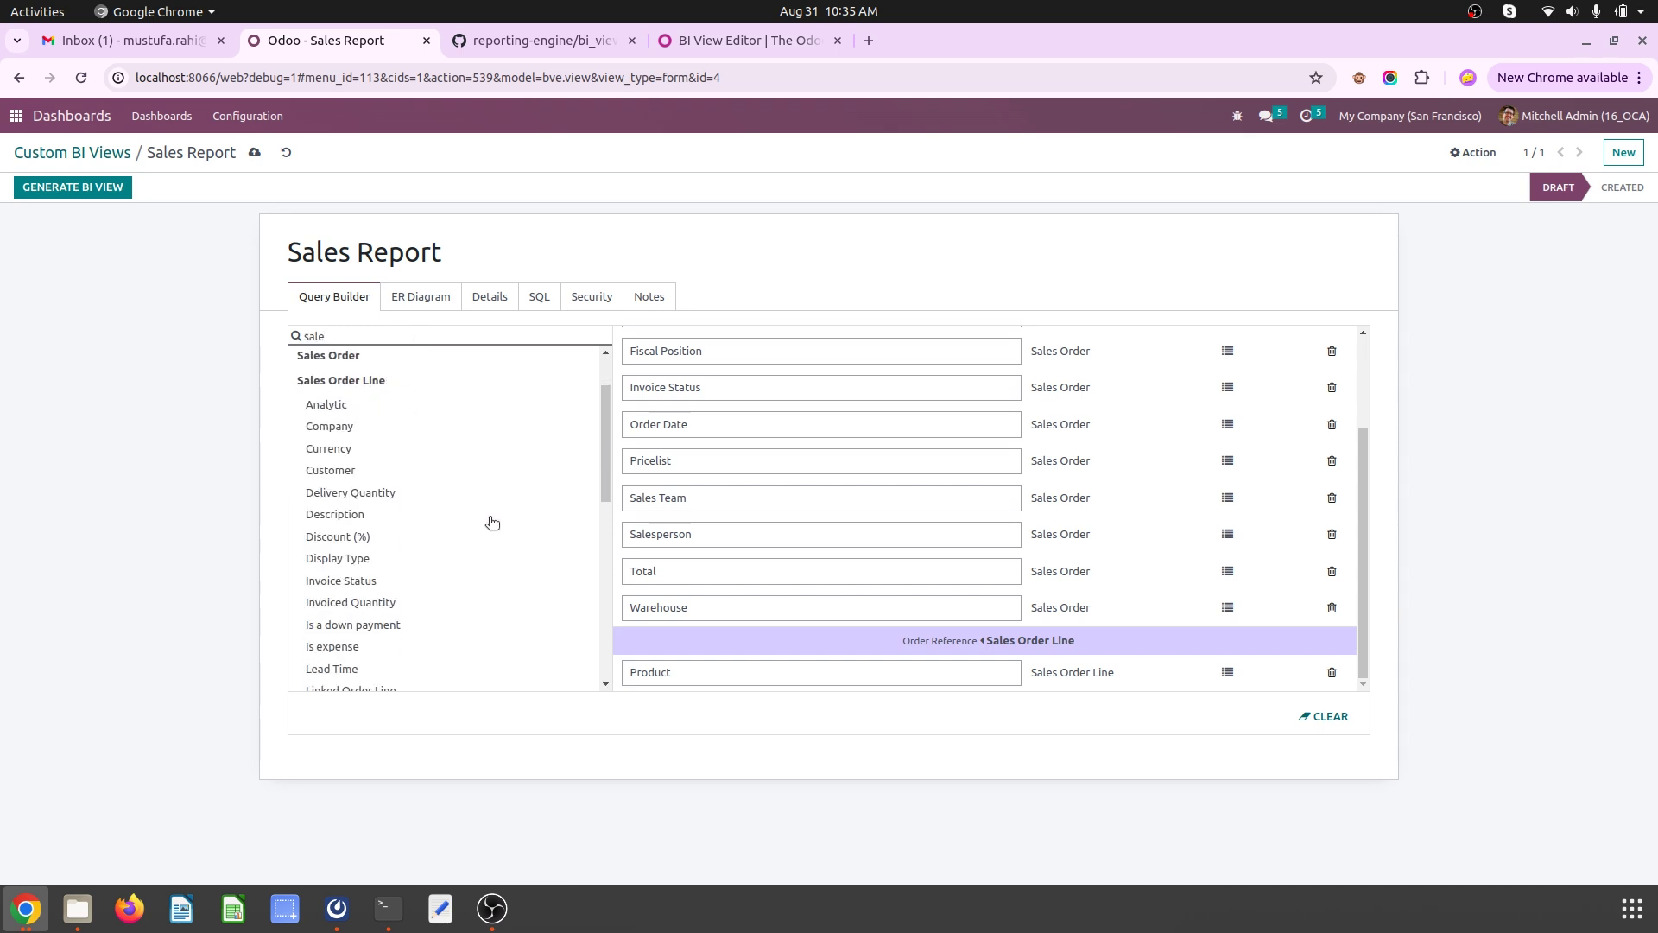
click(389, 494)
click(450, 334)
Step: Add Quantity from Sales Order Line via the Linked Order Line join and save
scroll(431, 640, down, 5)
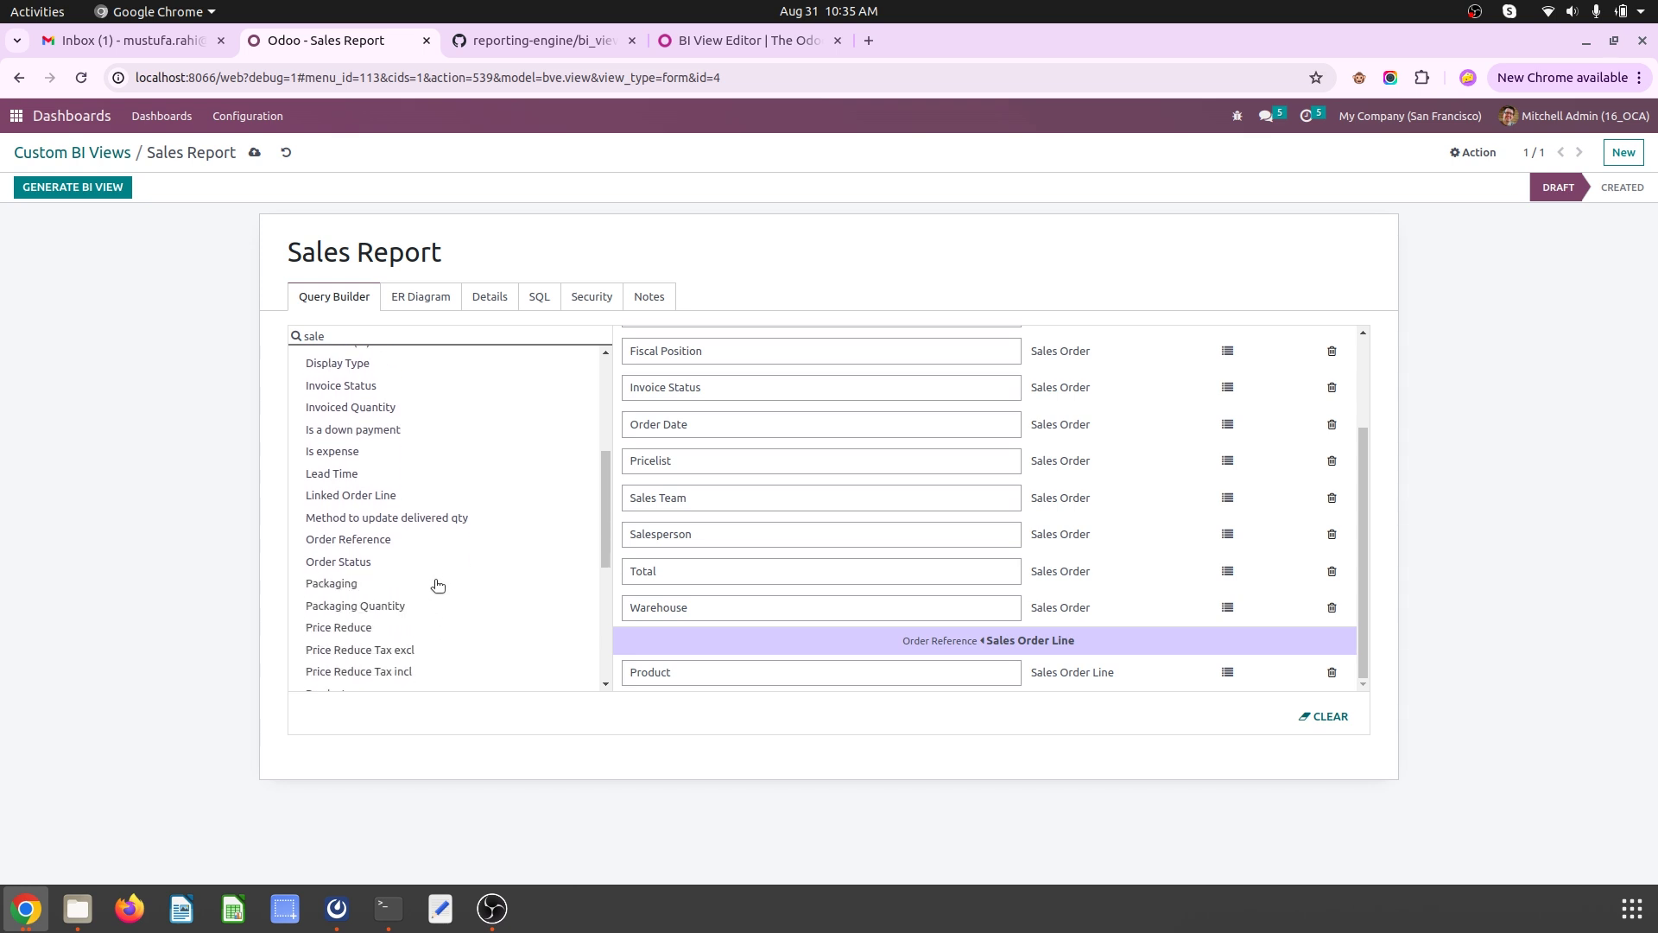
scroll(438, 585, down, 4)
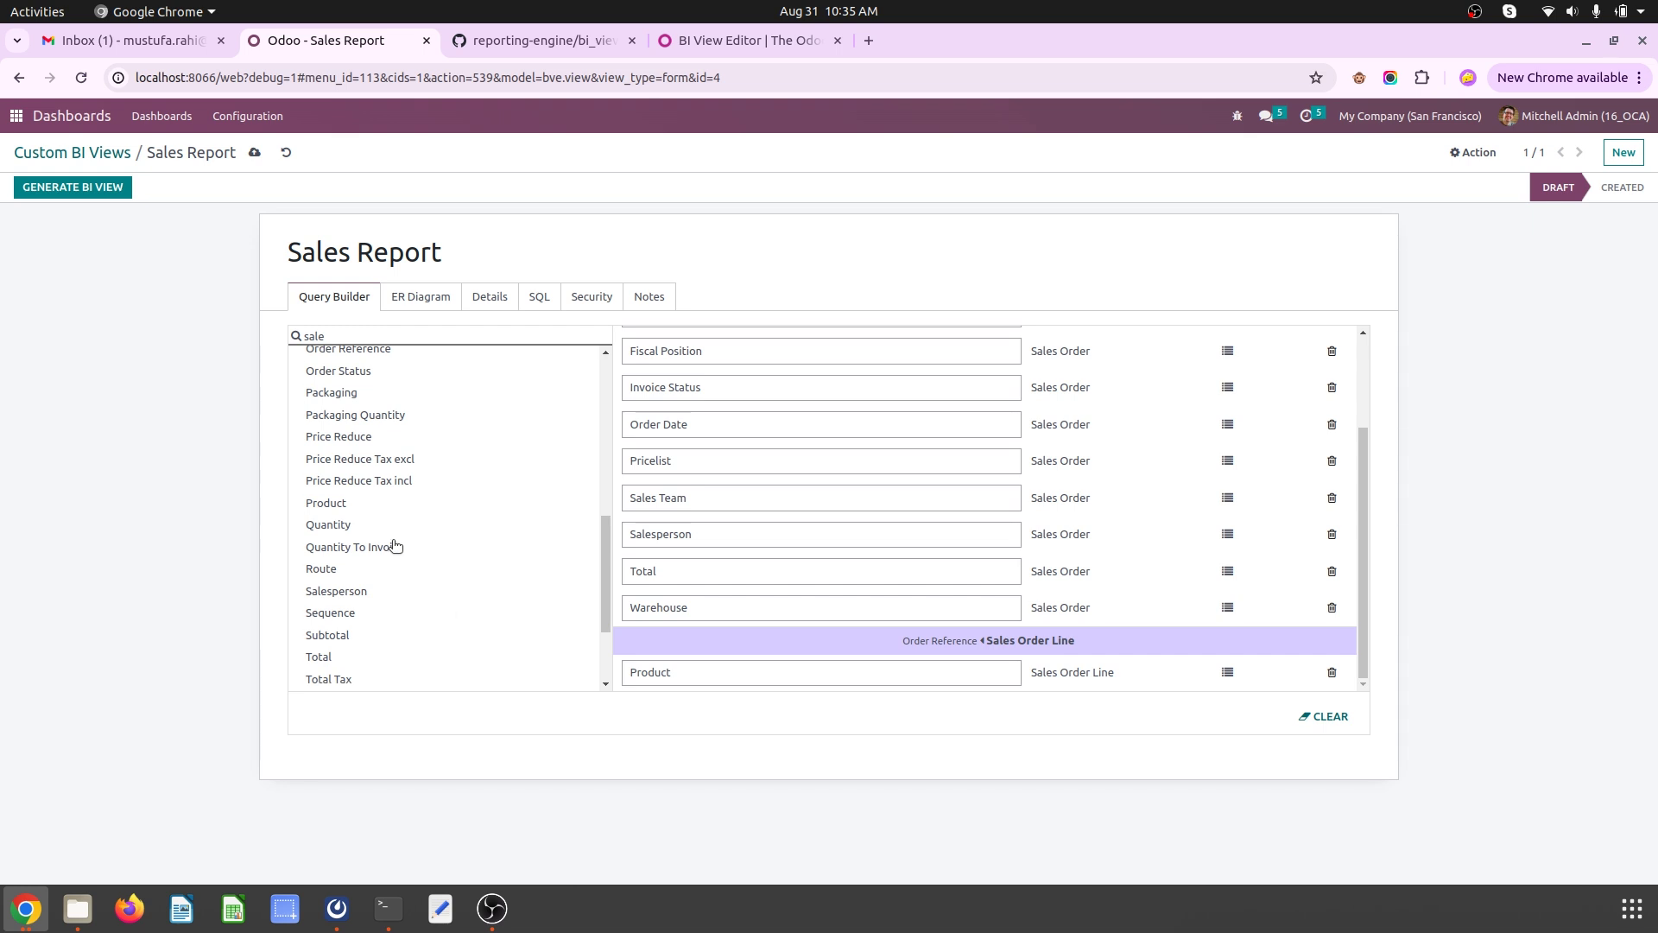
click(355, 523)
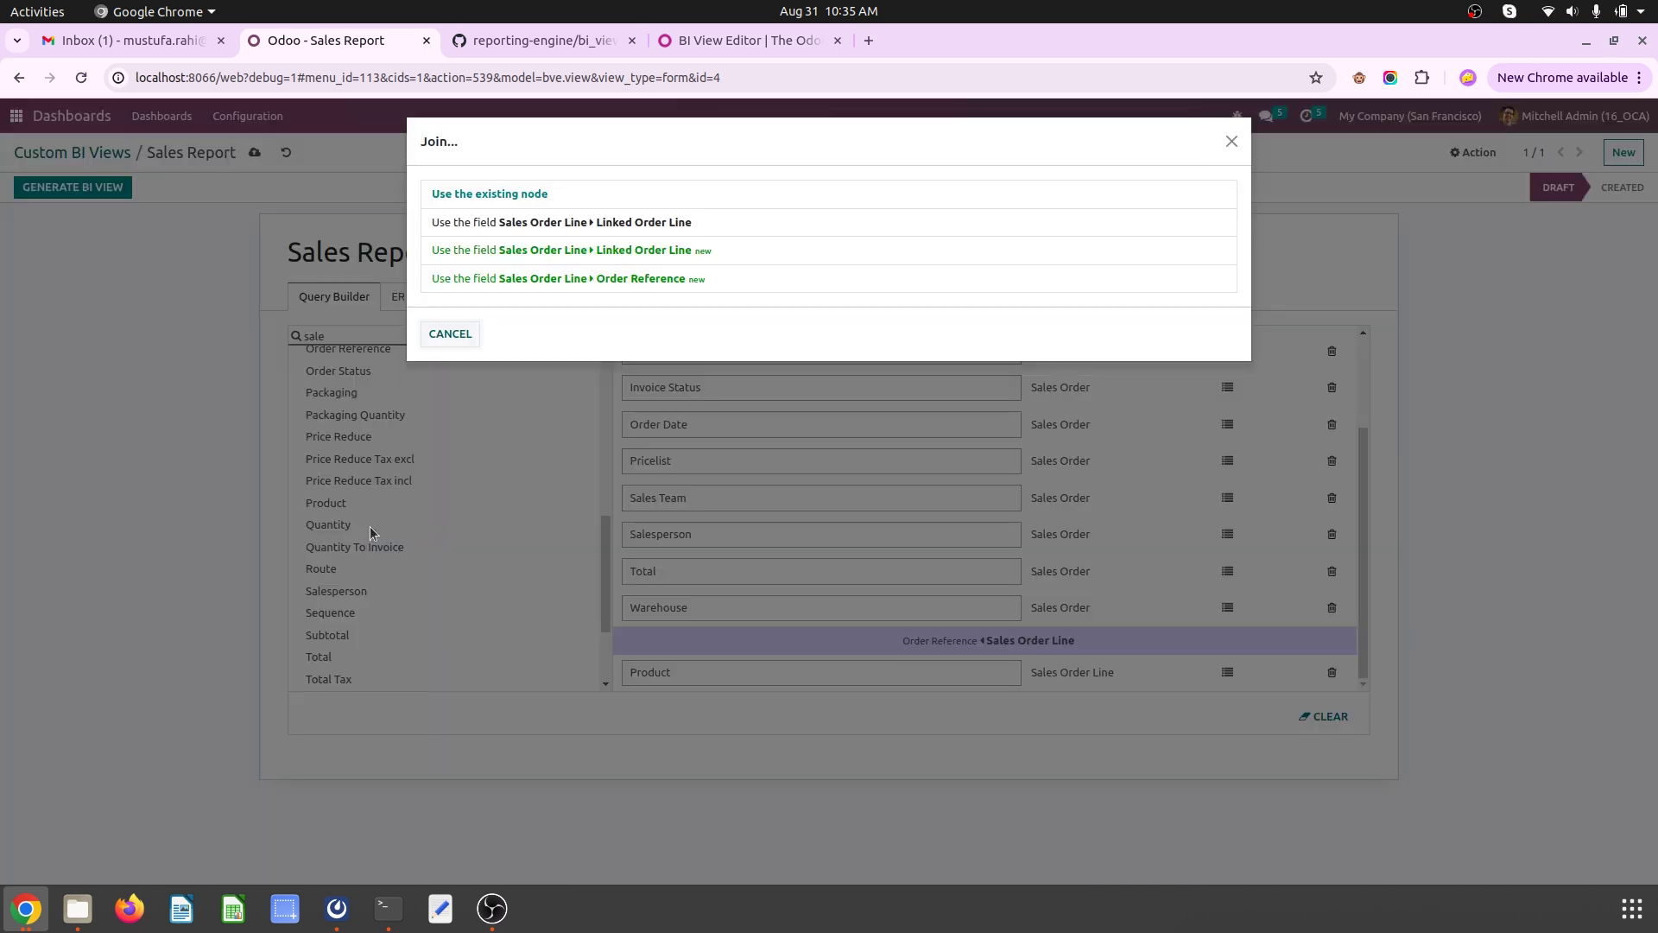
click(535, 227)
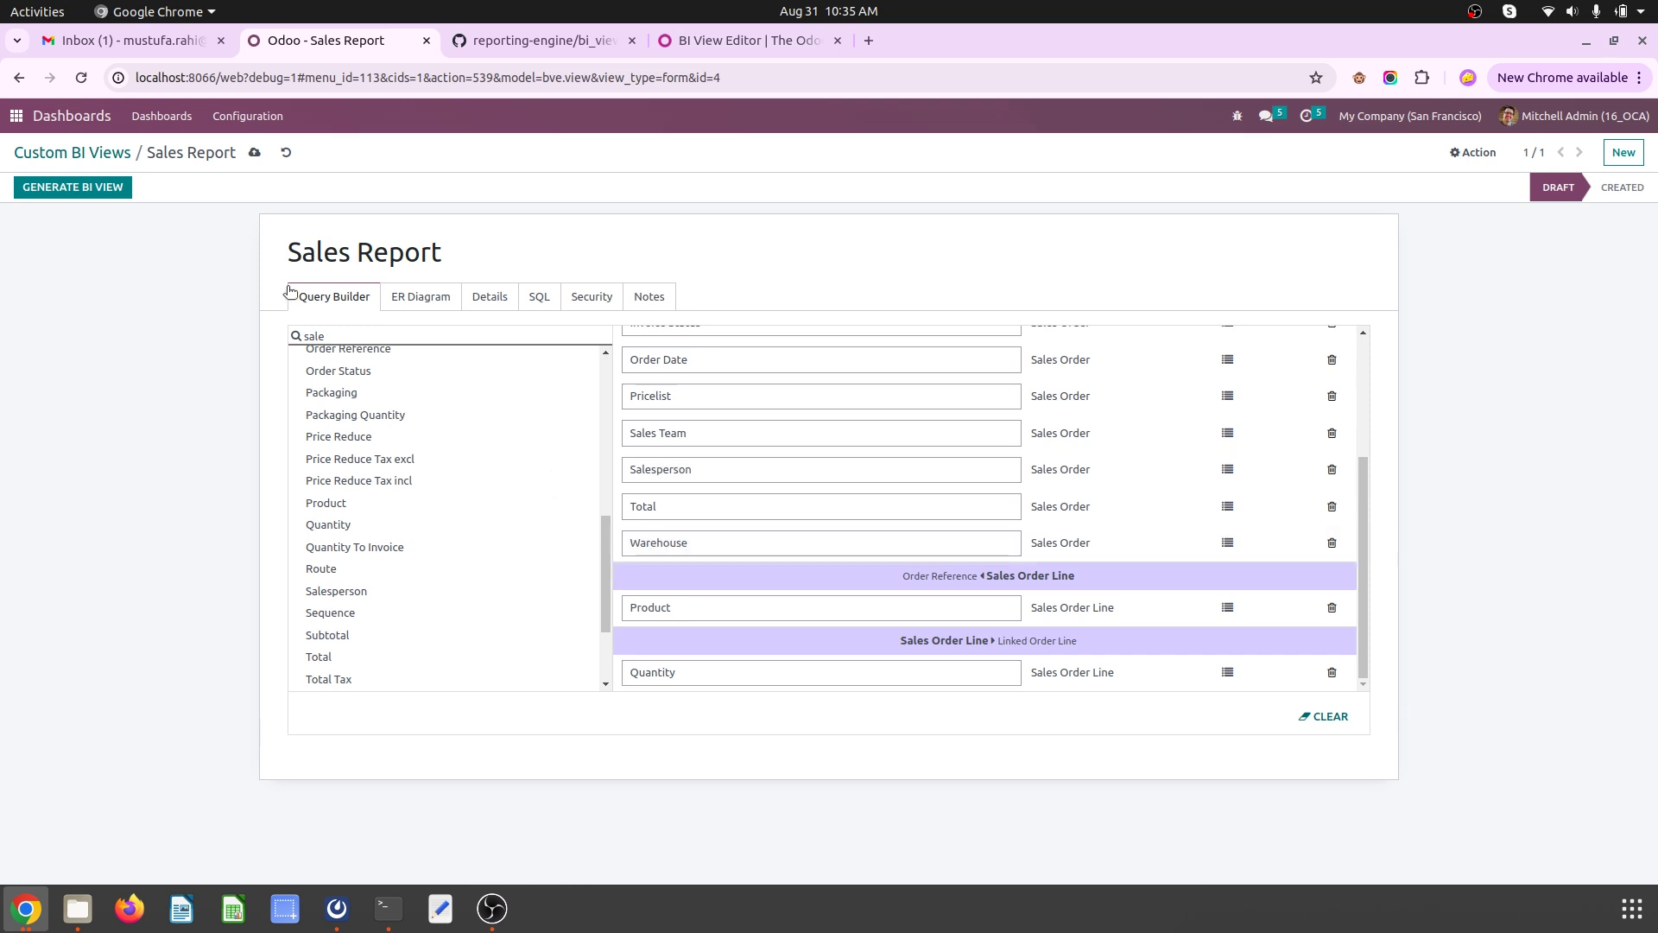
click(254, 152)
Step: In Details, mark Delivery Status, Fiscal Position, Invoice Status and Order Date as pivot columns
click(447, 301)
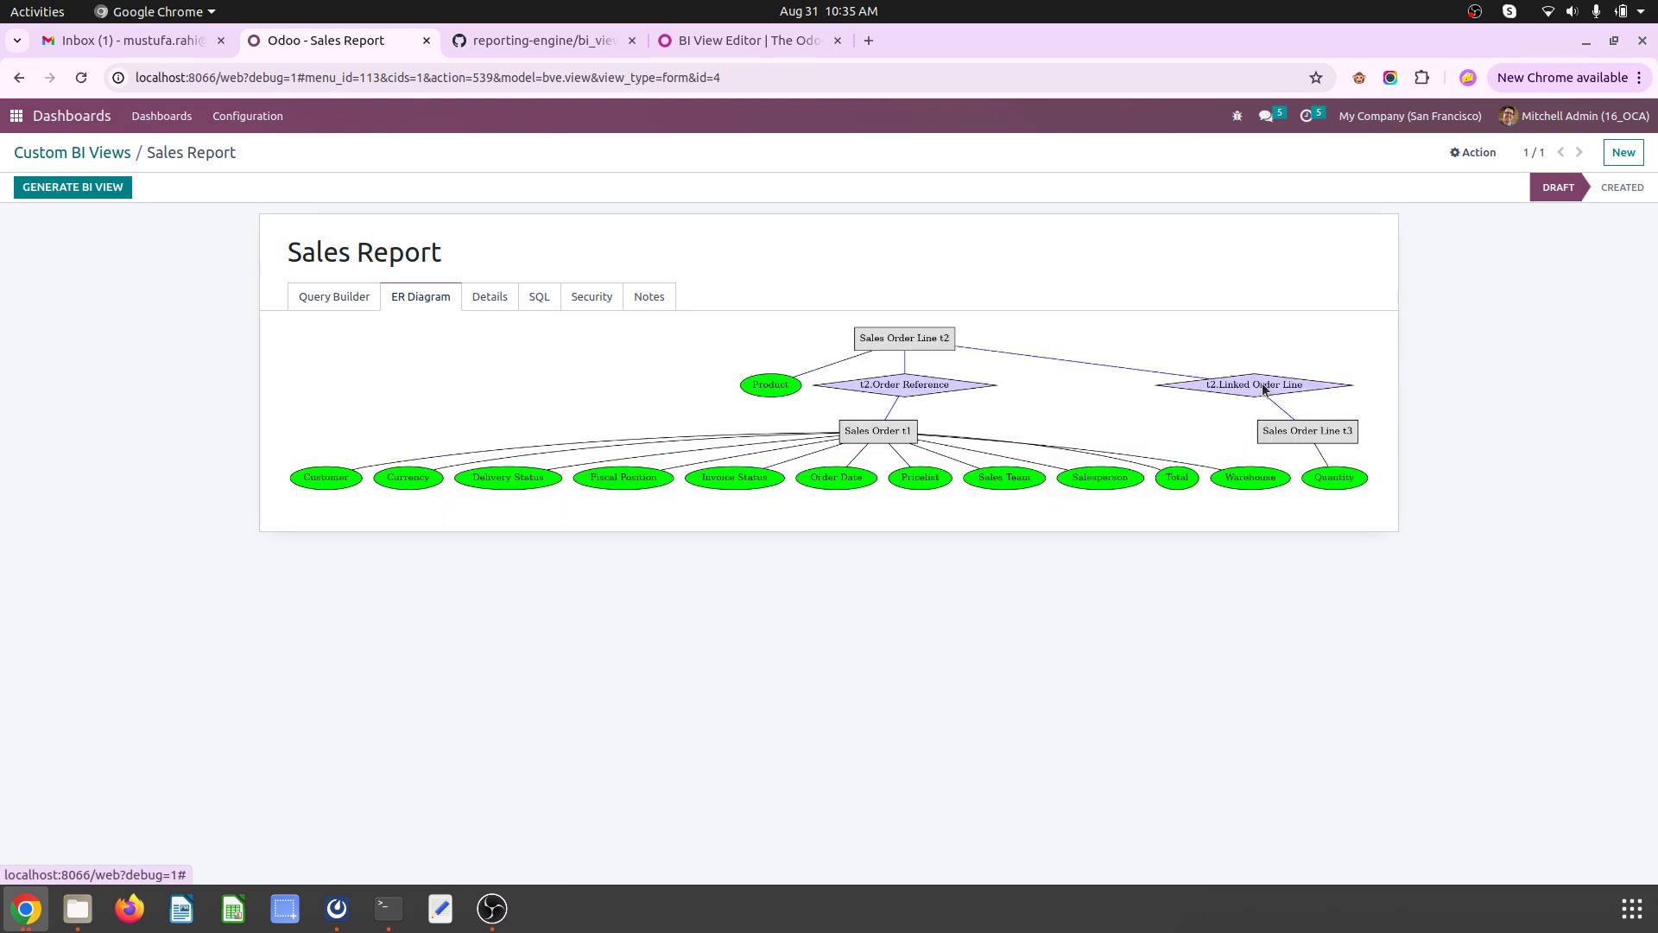
click(488, 298)
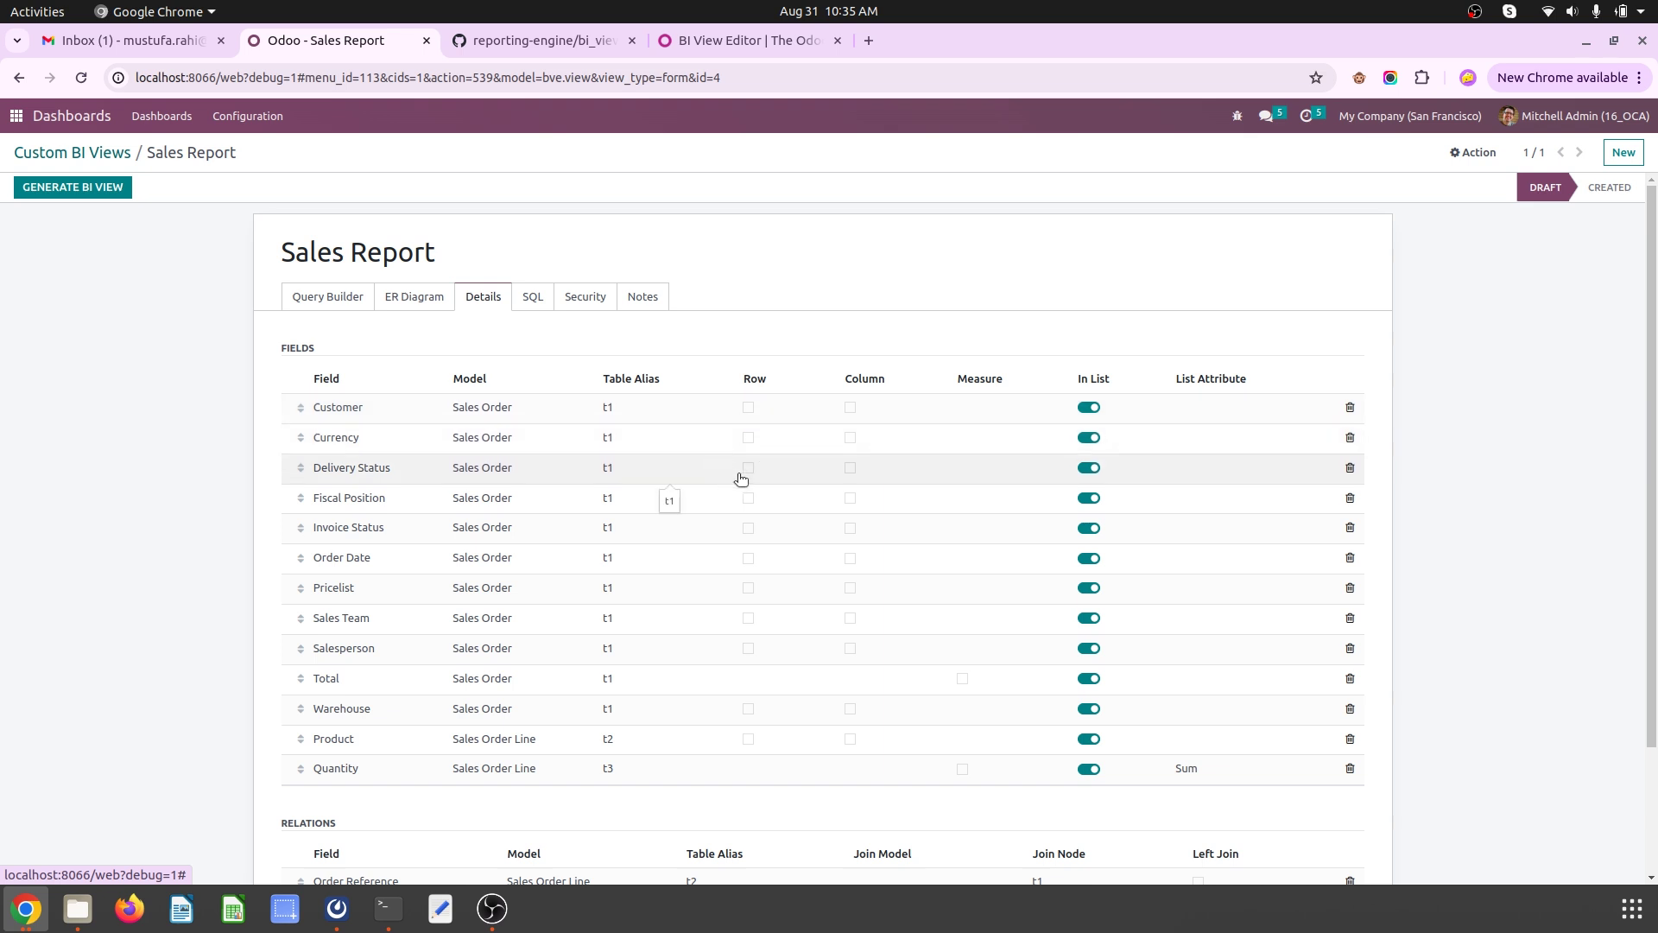
click(850, 469)
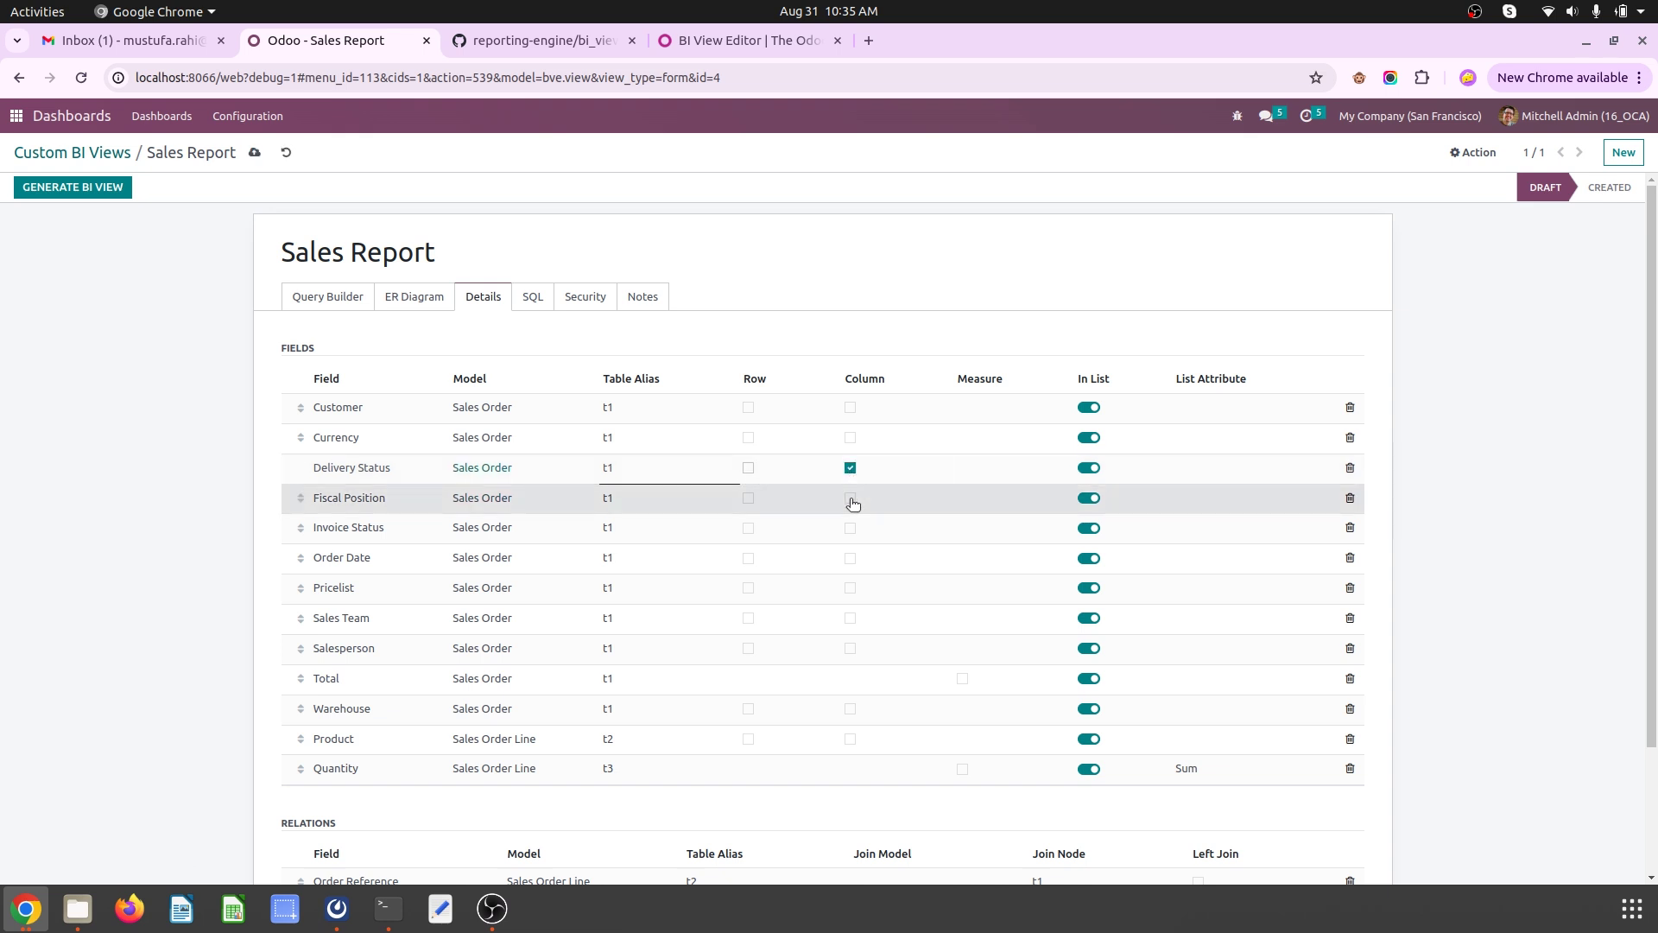
click(850, 498)
click(852, 528)
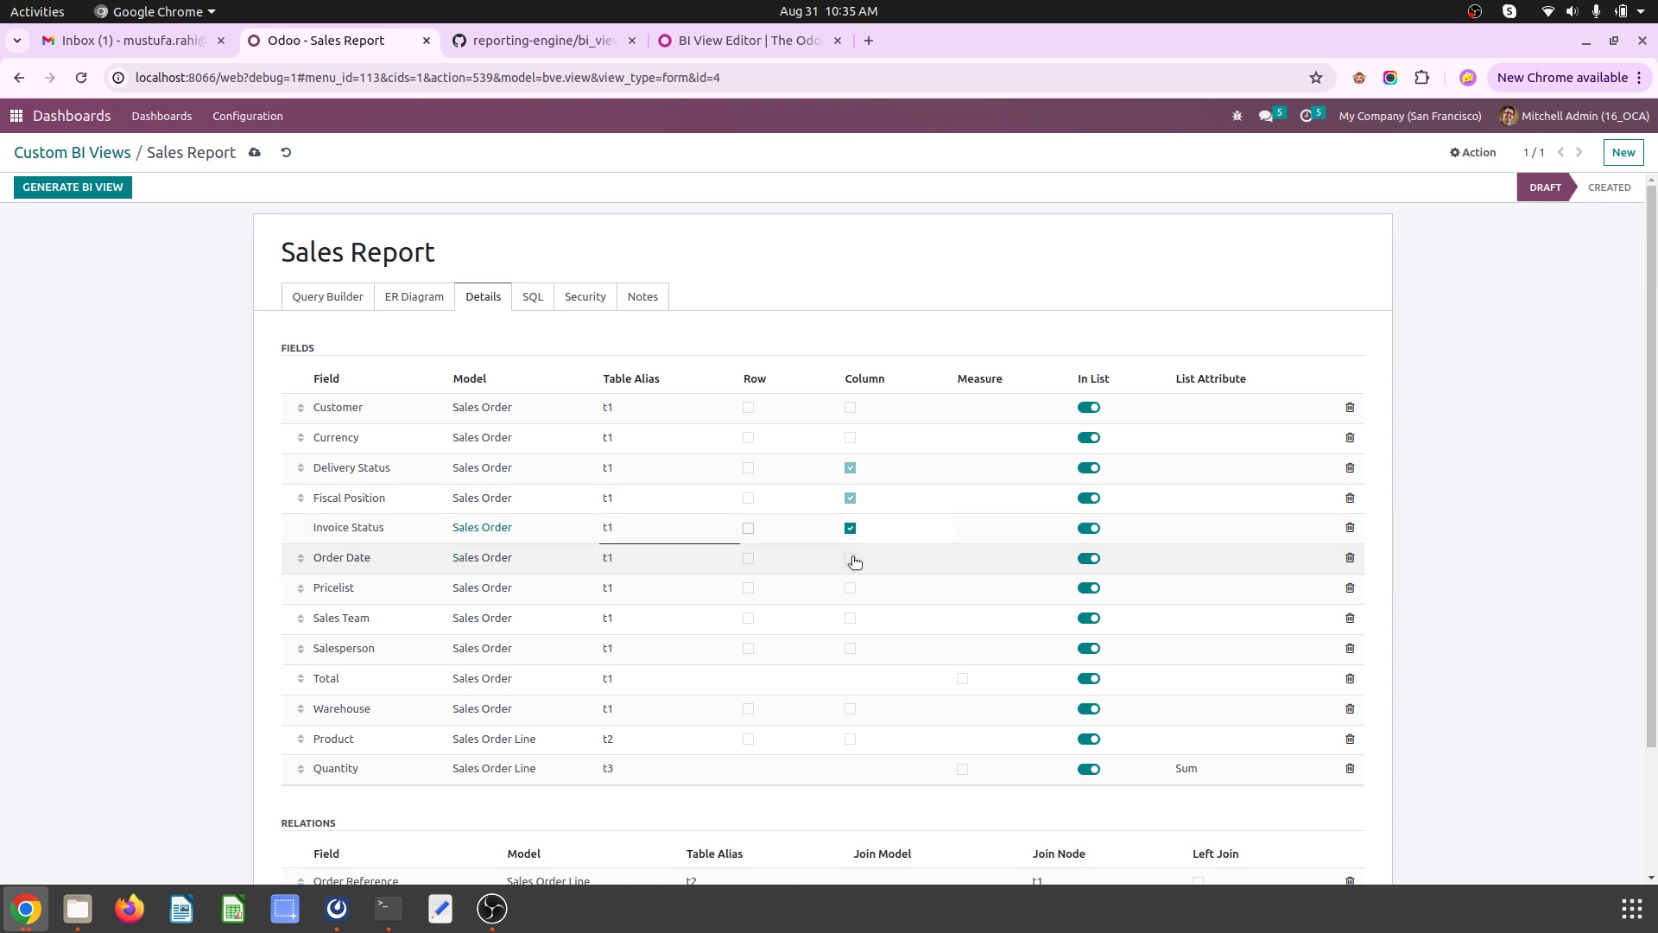
click(853, 559)
Step: Toggle pivot rows for Customer, Currency, Pricelist, Sales Team and Salesperson, keeping Salesperson a row
click(749, 410)
click(748, 438)
click(748, 438)
click(749, 590)
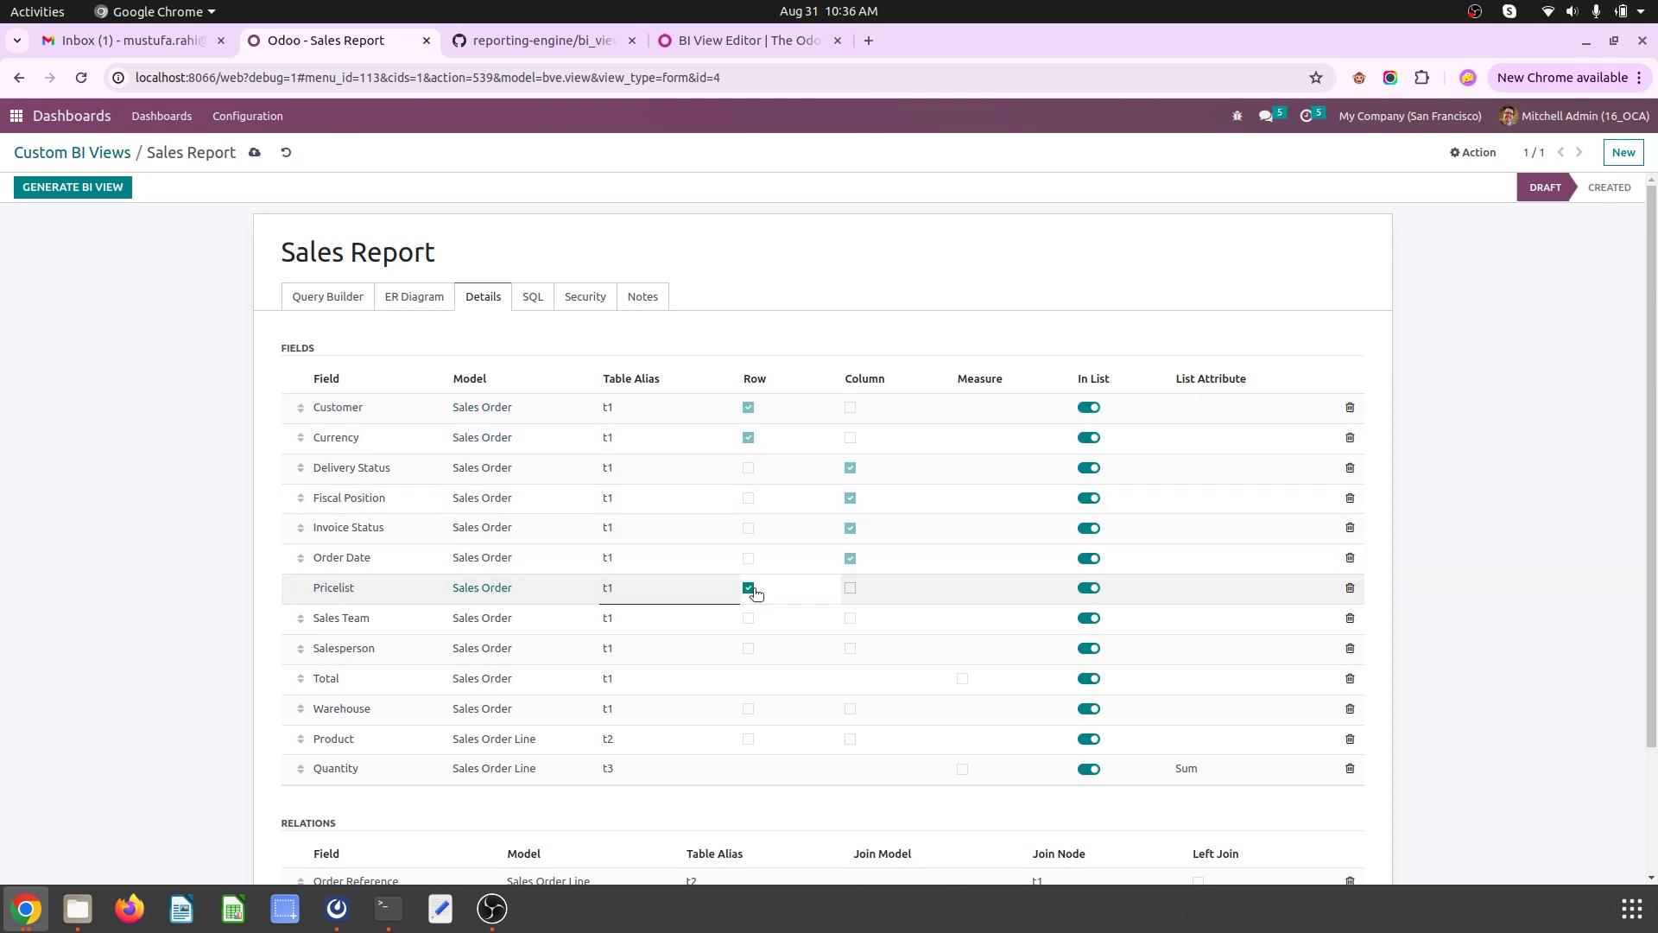
click(748, 618)
click(748, 619)
click(748, 649)
click(748, 648)
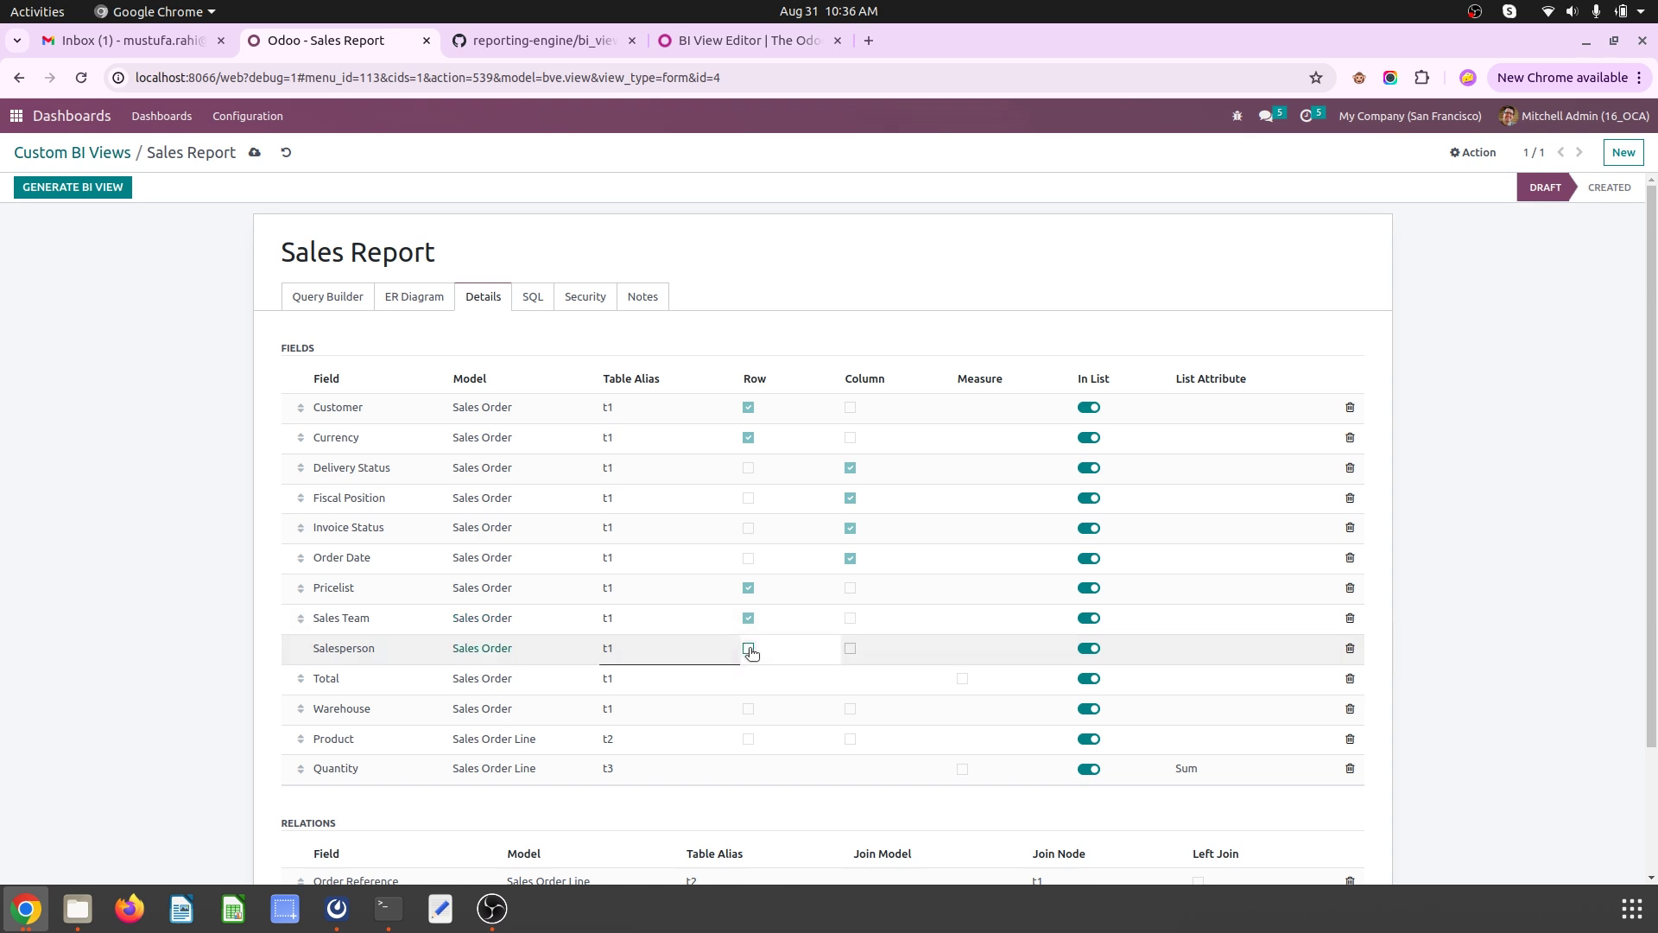
Step: Make Total and Quantity measures, Warehouse a column and Product a row
click(964, 683)
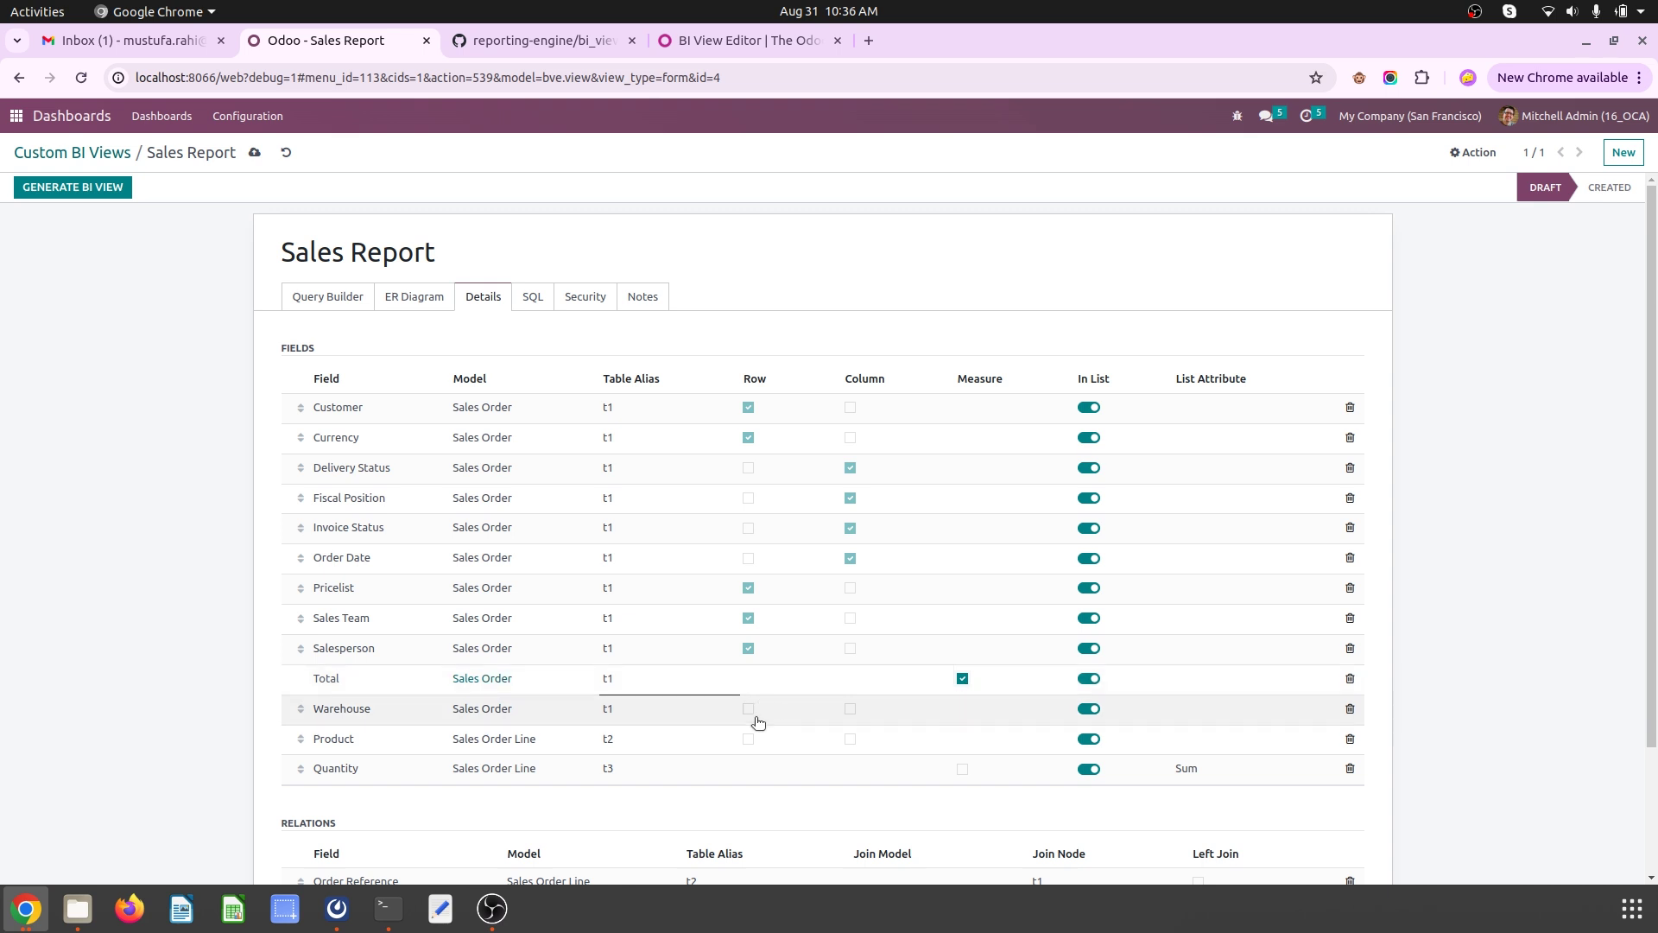
click(850, 710)
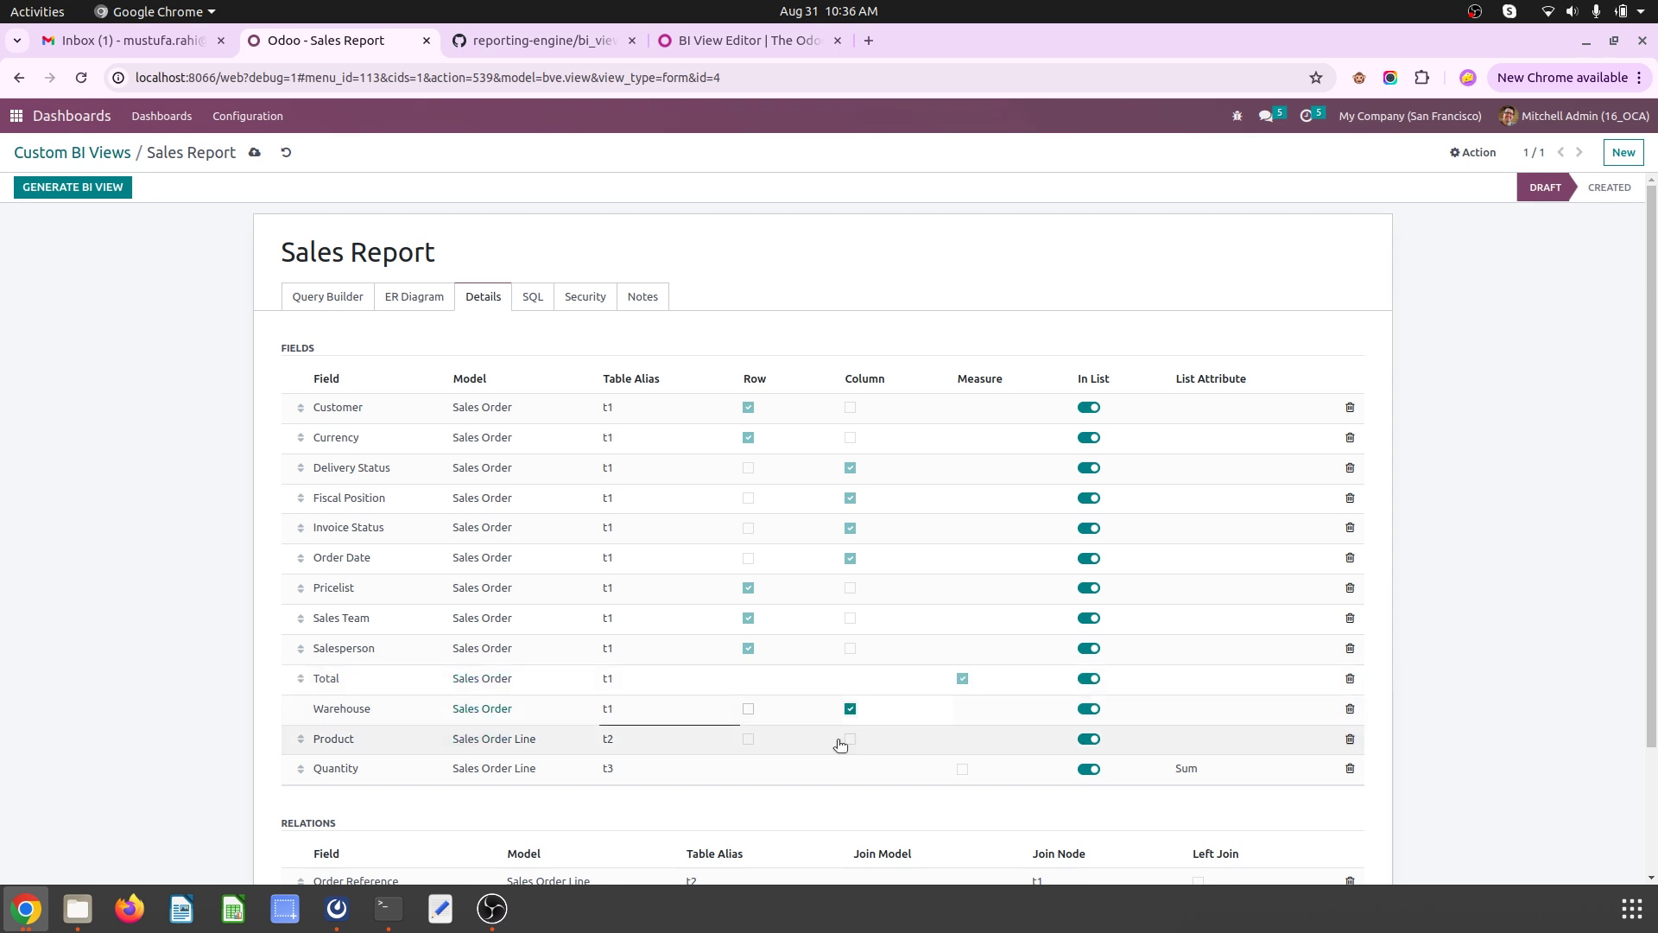
click(749, 741)
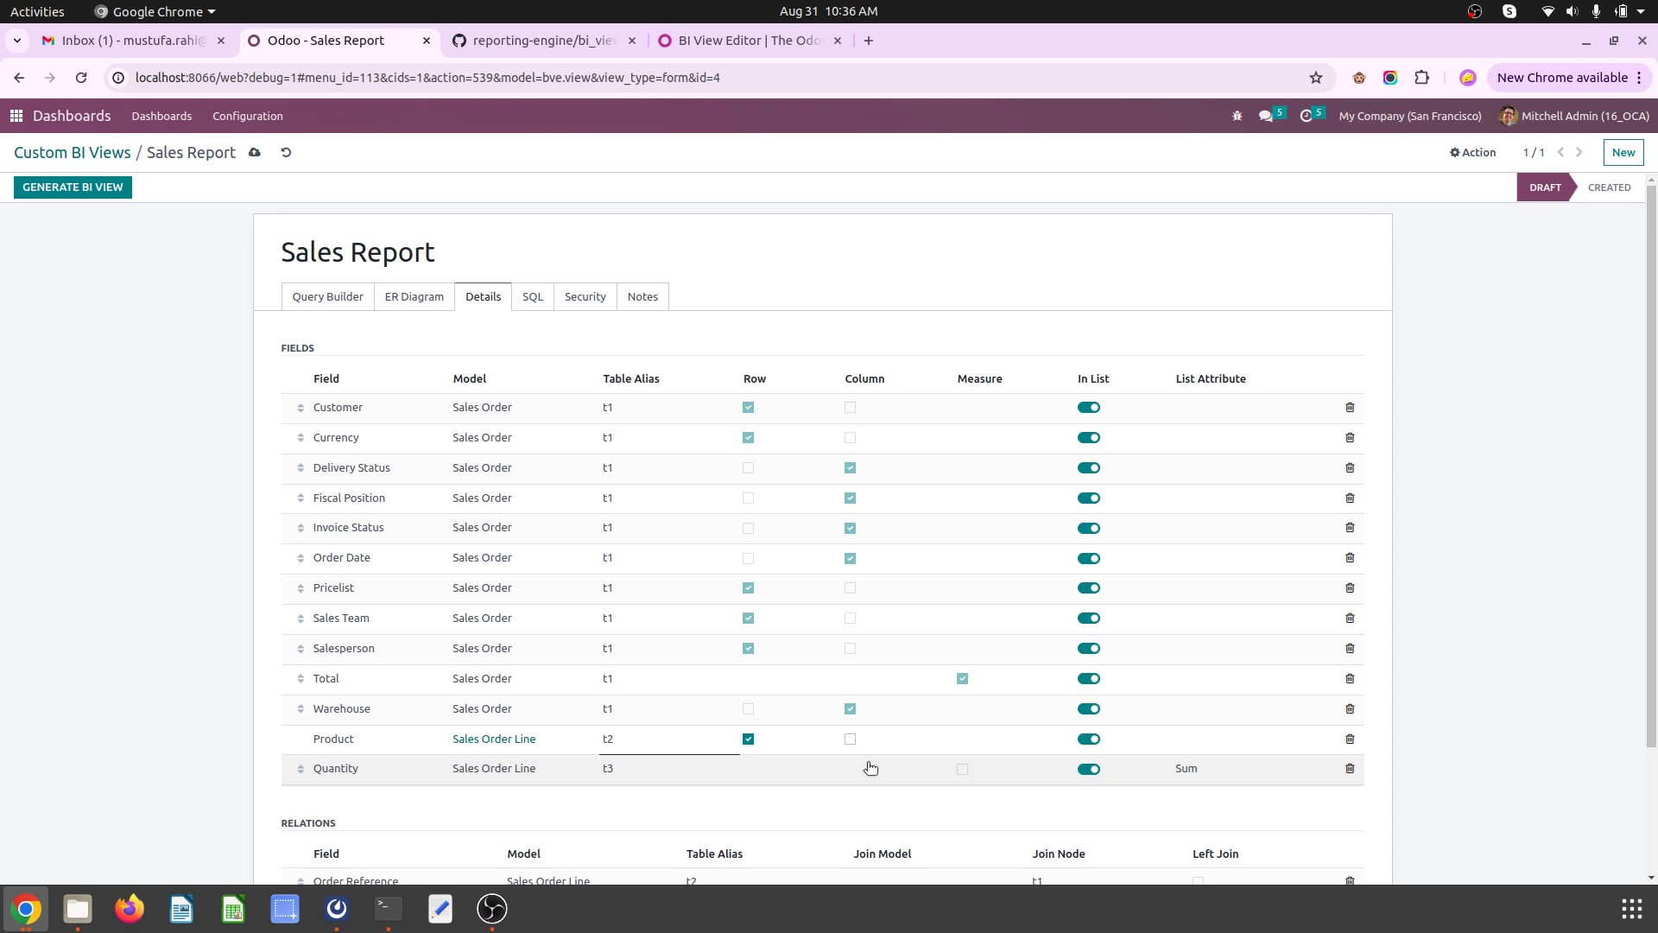
click(963, 769)
Step: Left-join the Order Reference and Linked Order Line relations and save
scroll(966, 788, down, 2)
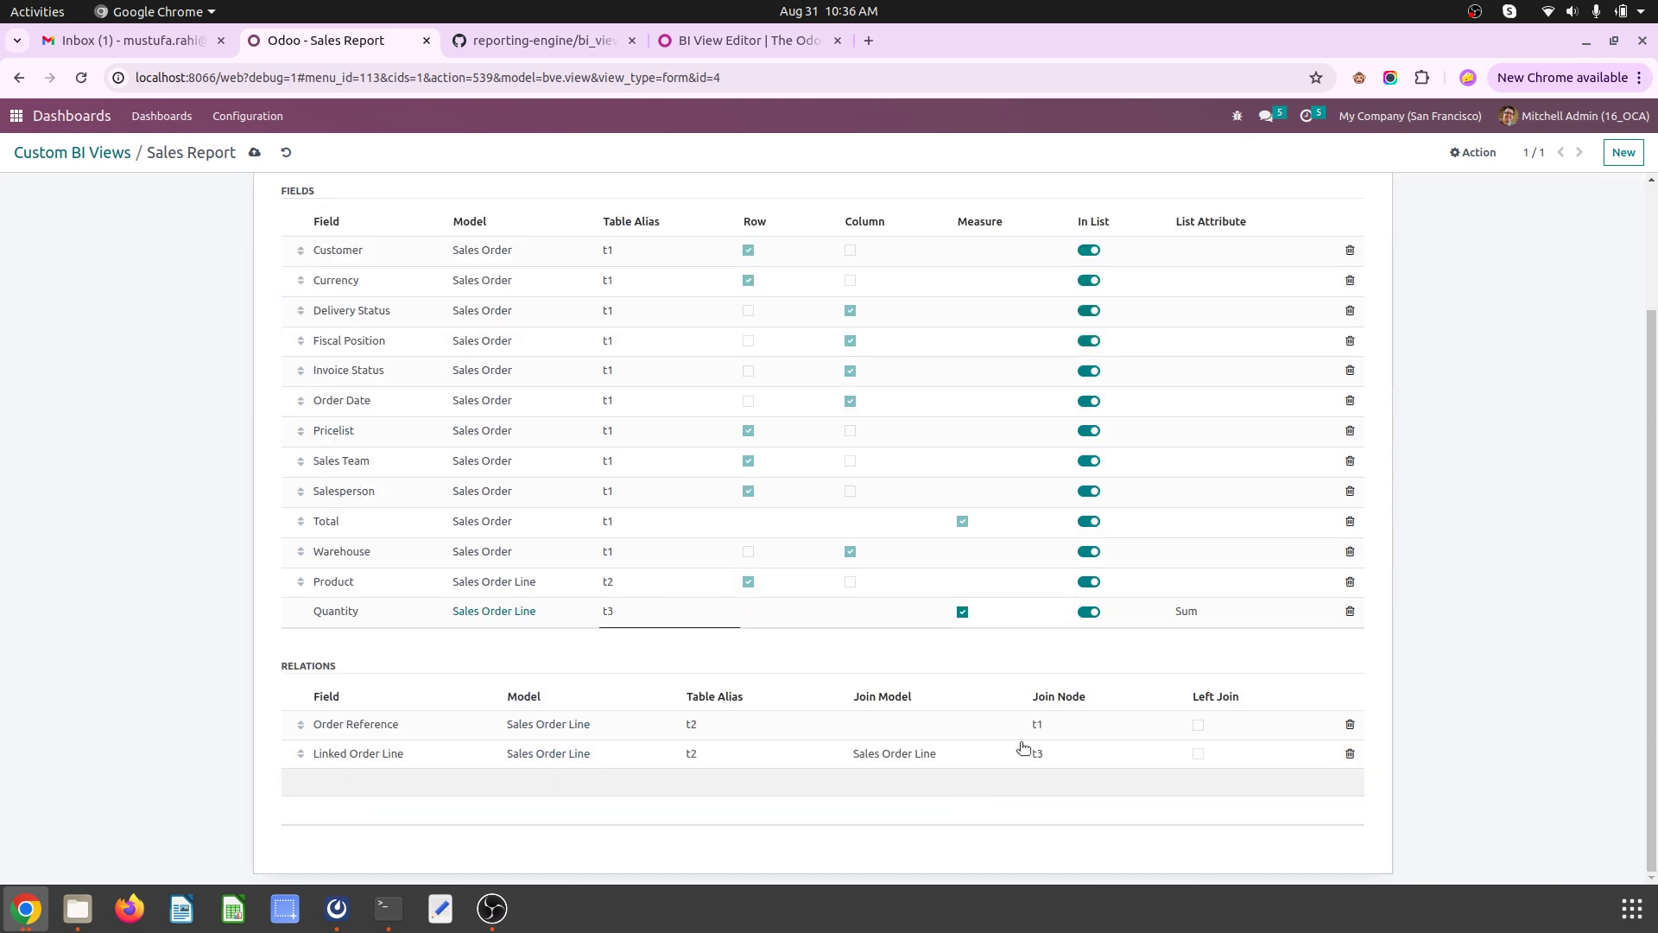
click(1198, 725)
click(1199, 757)
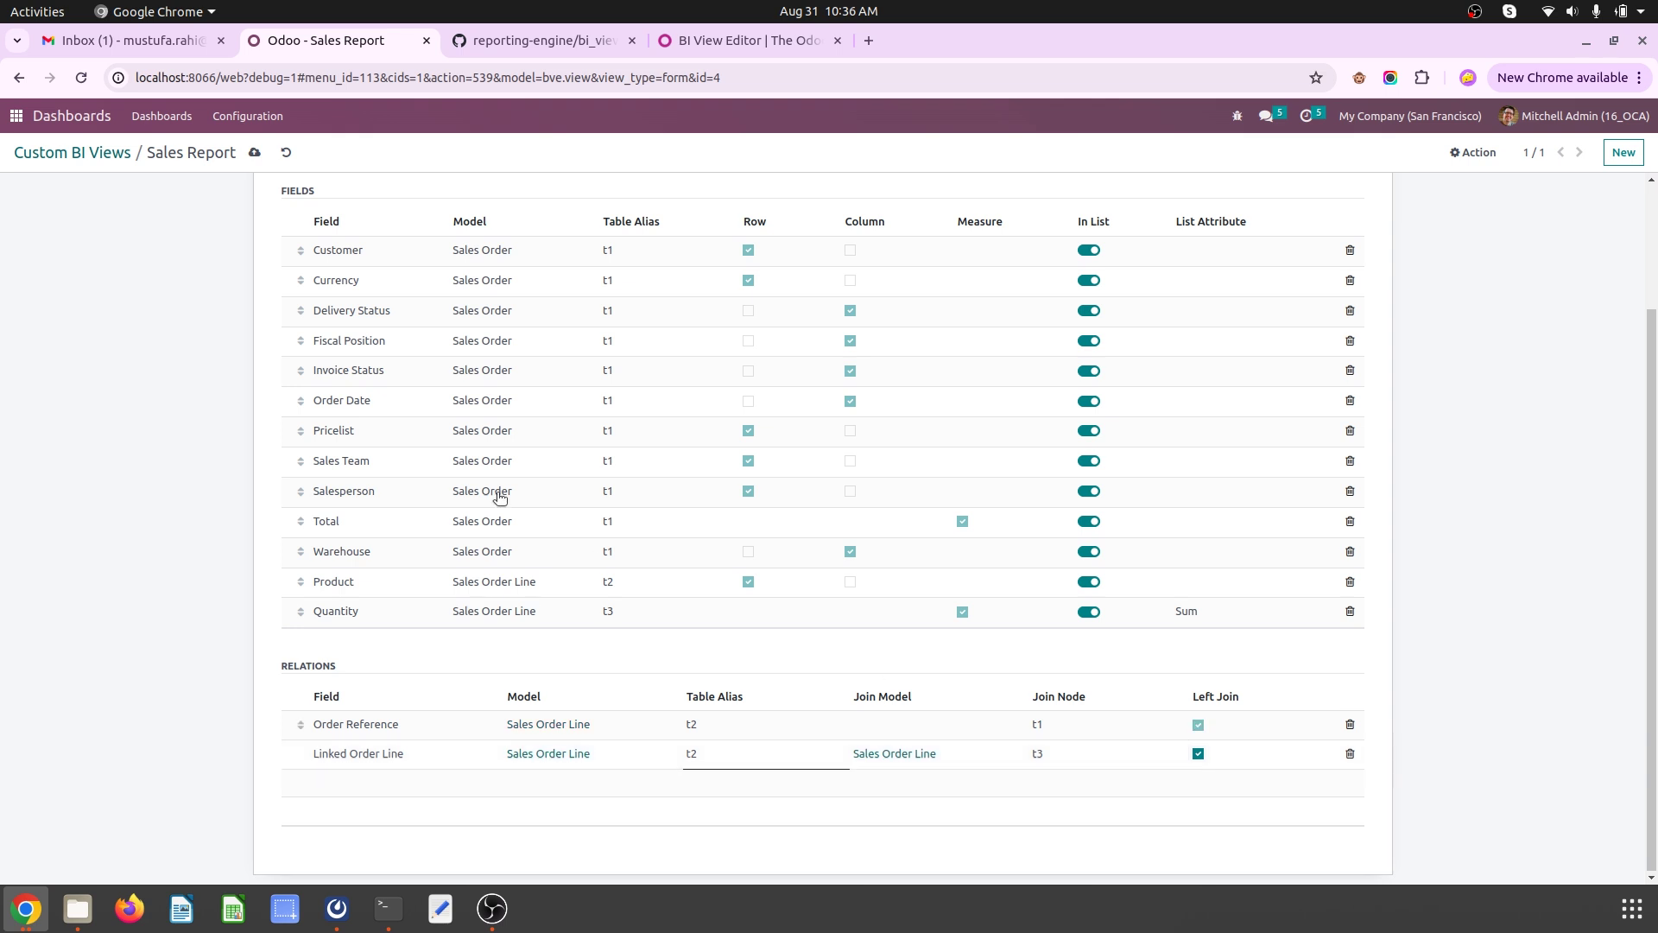
click(931, 733)
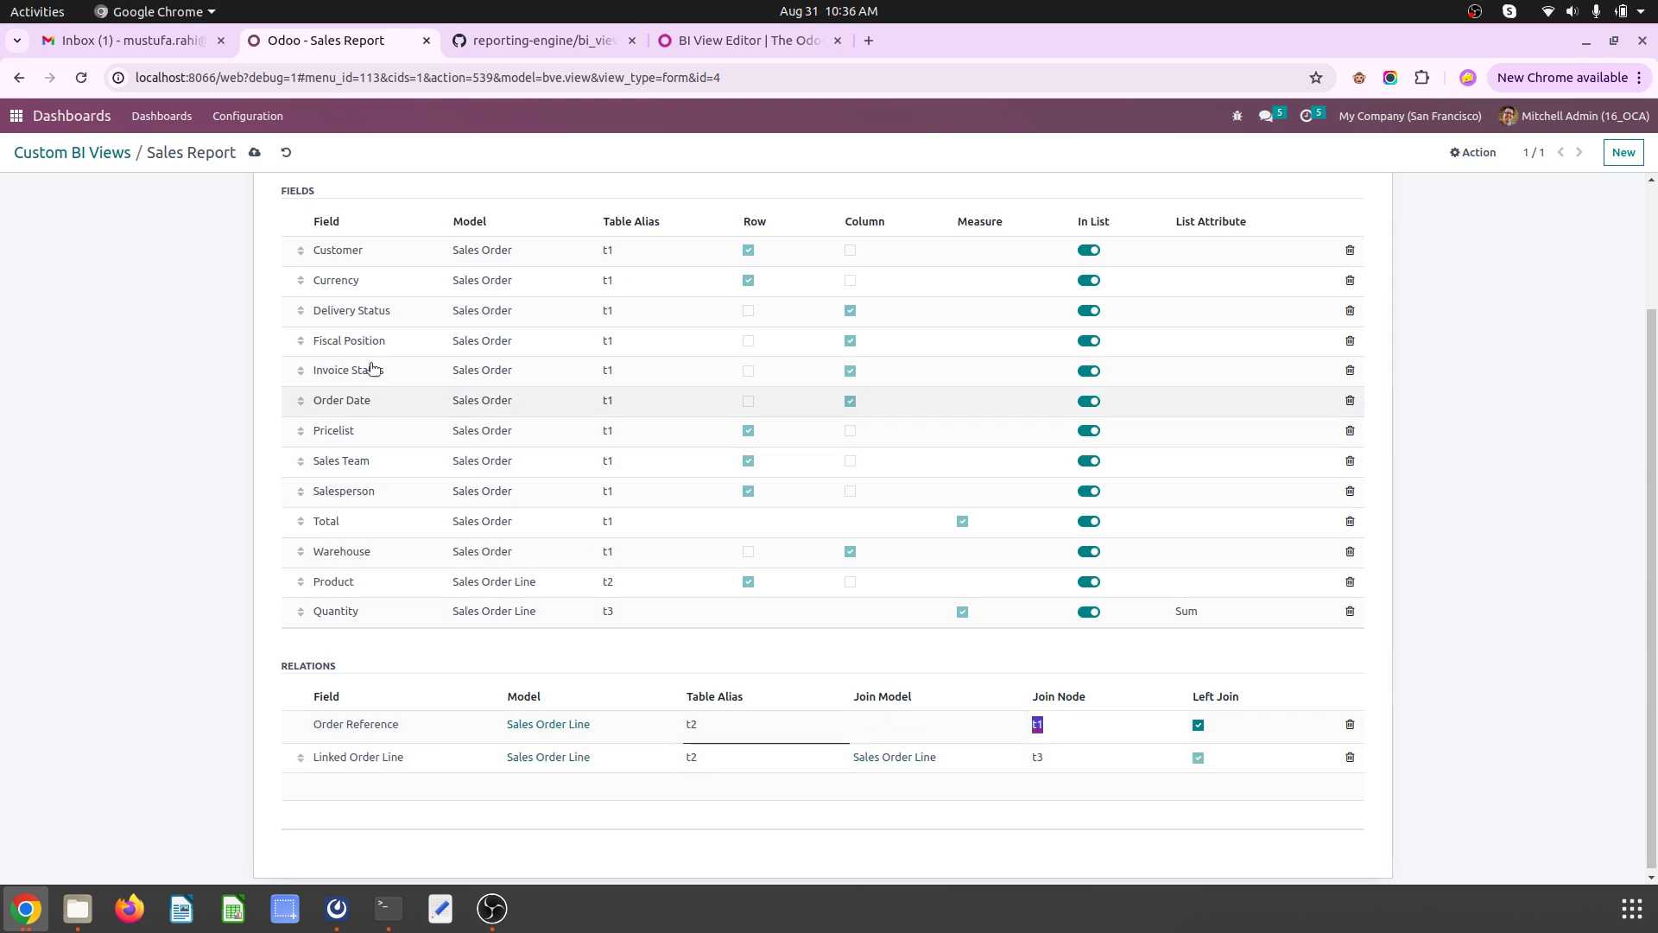
click(255, 152)
scroll(281, 277, up, 2)
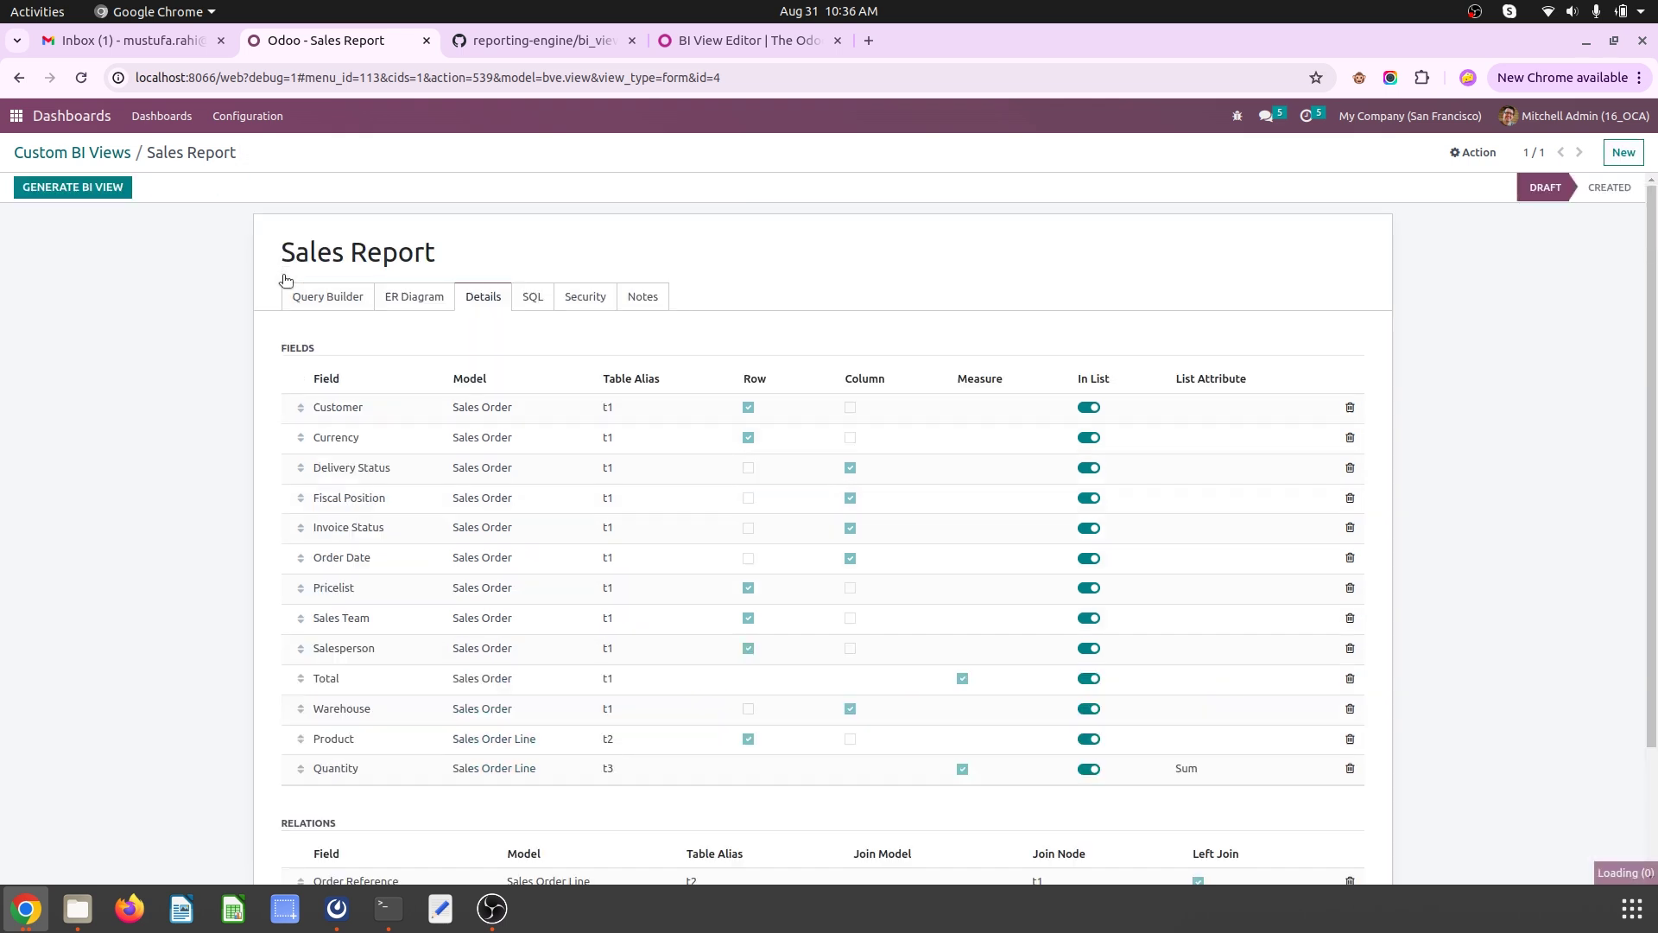
click(87, 192)
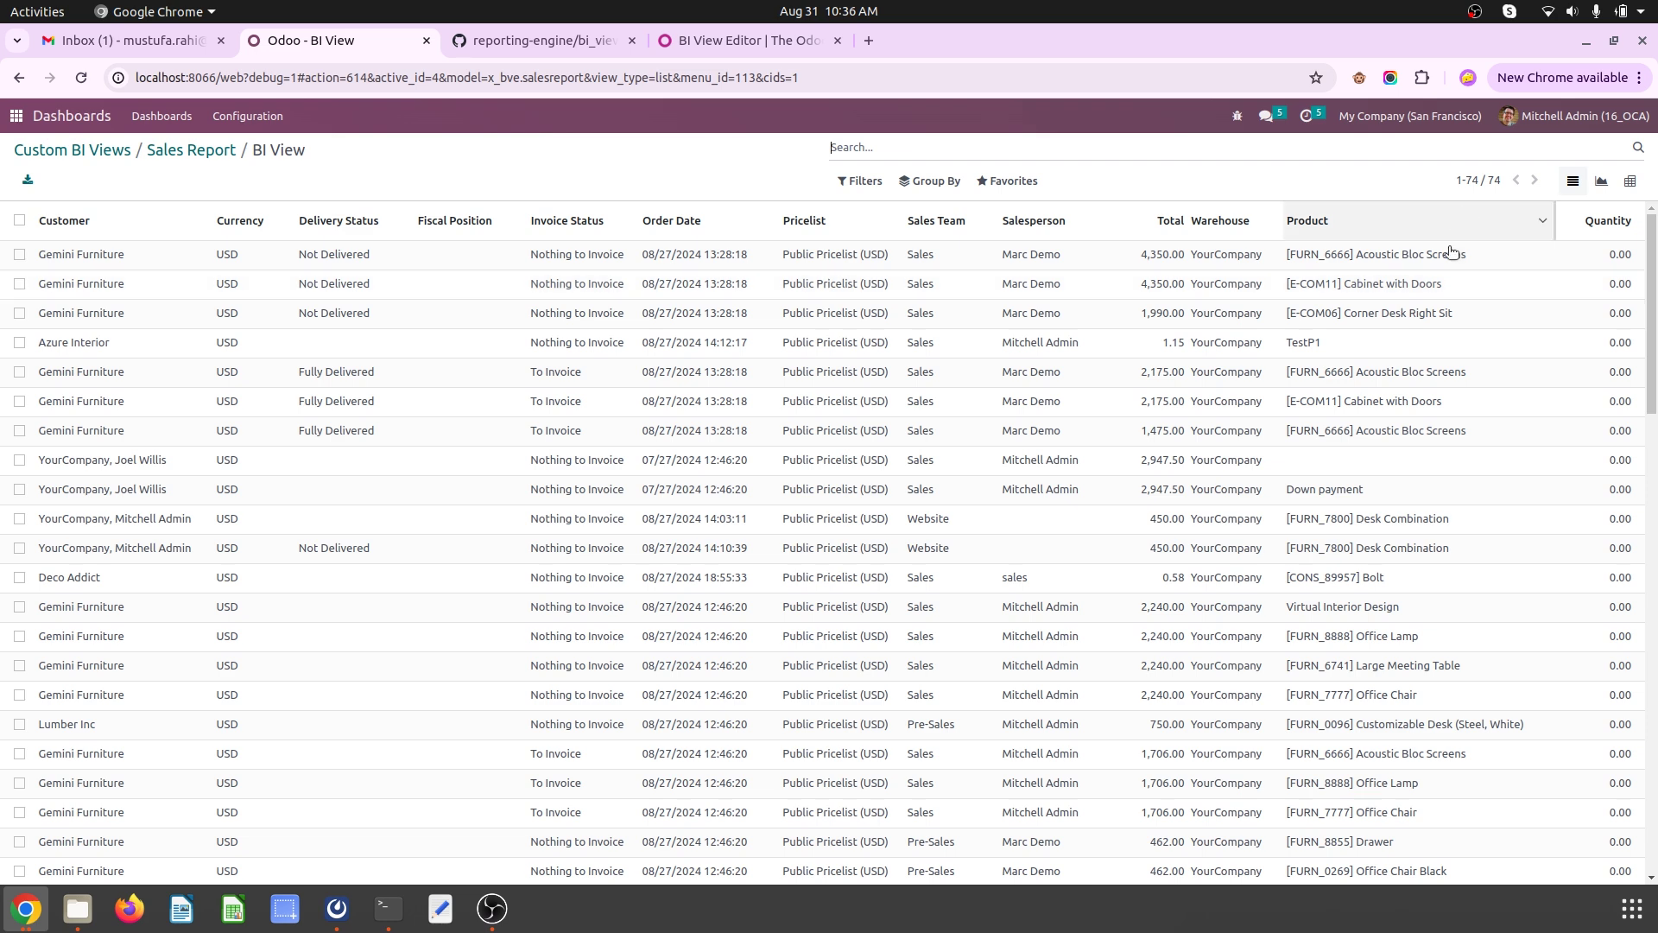
click(1630, 180)
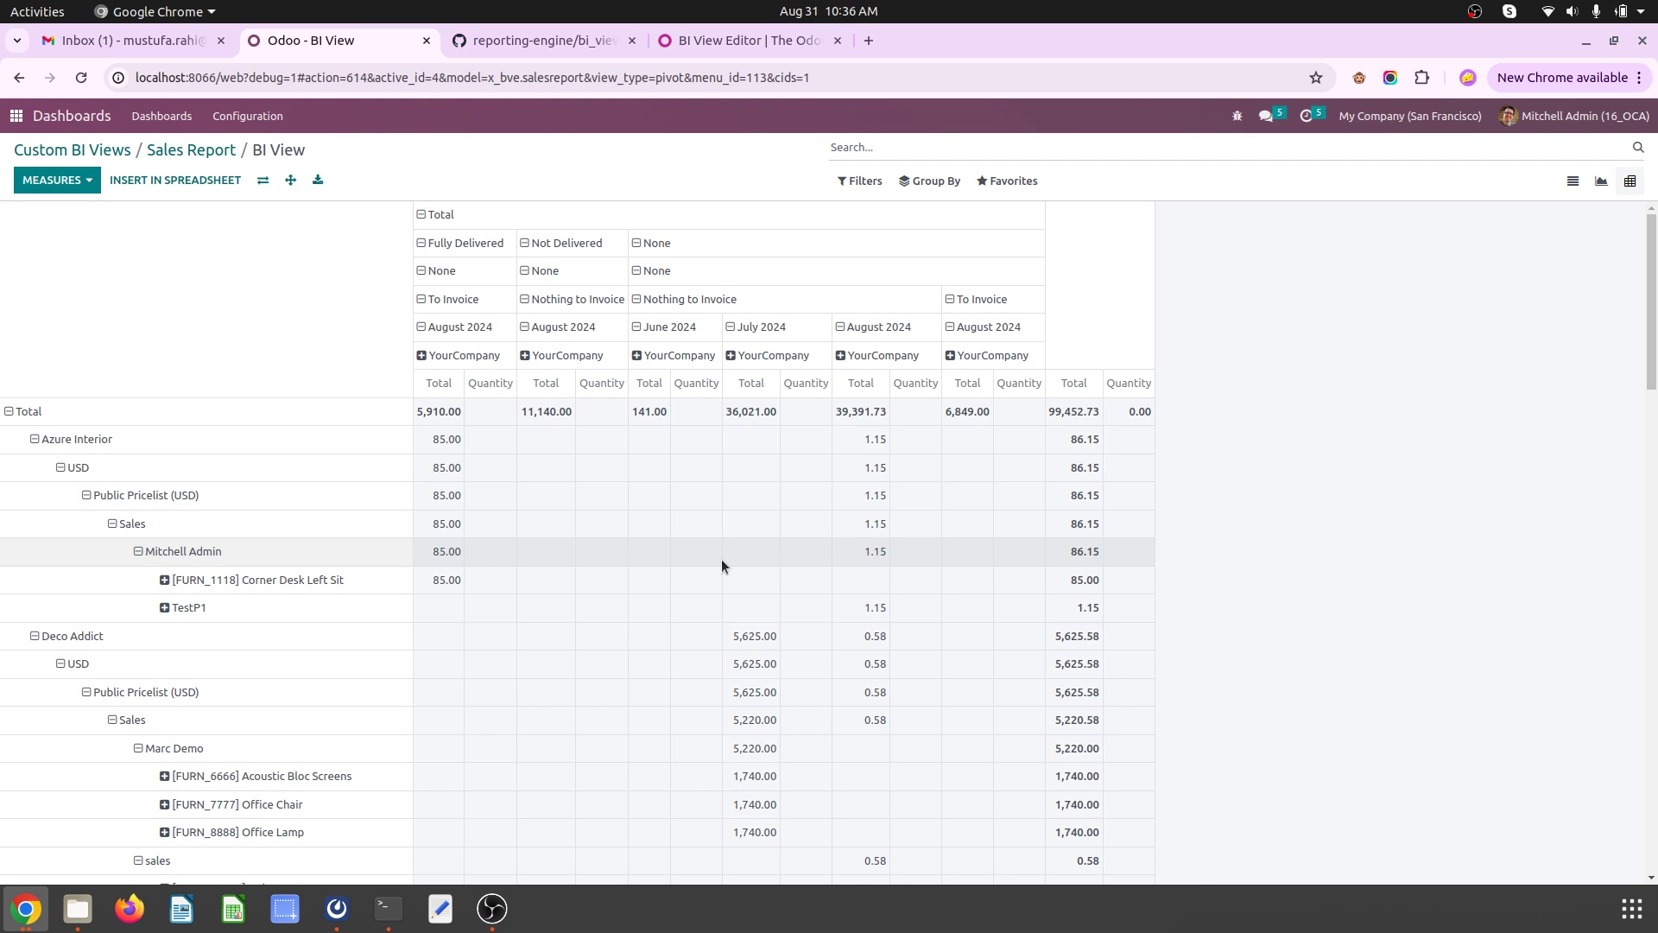
scroll(887, 585, down, 3)
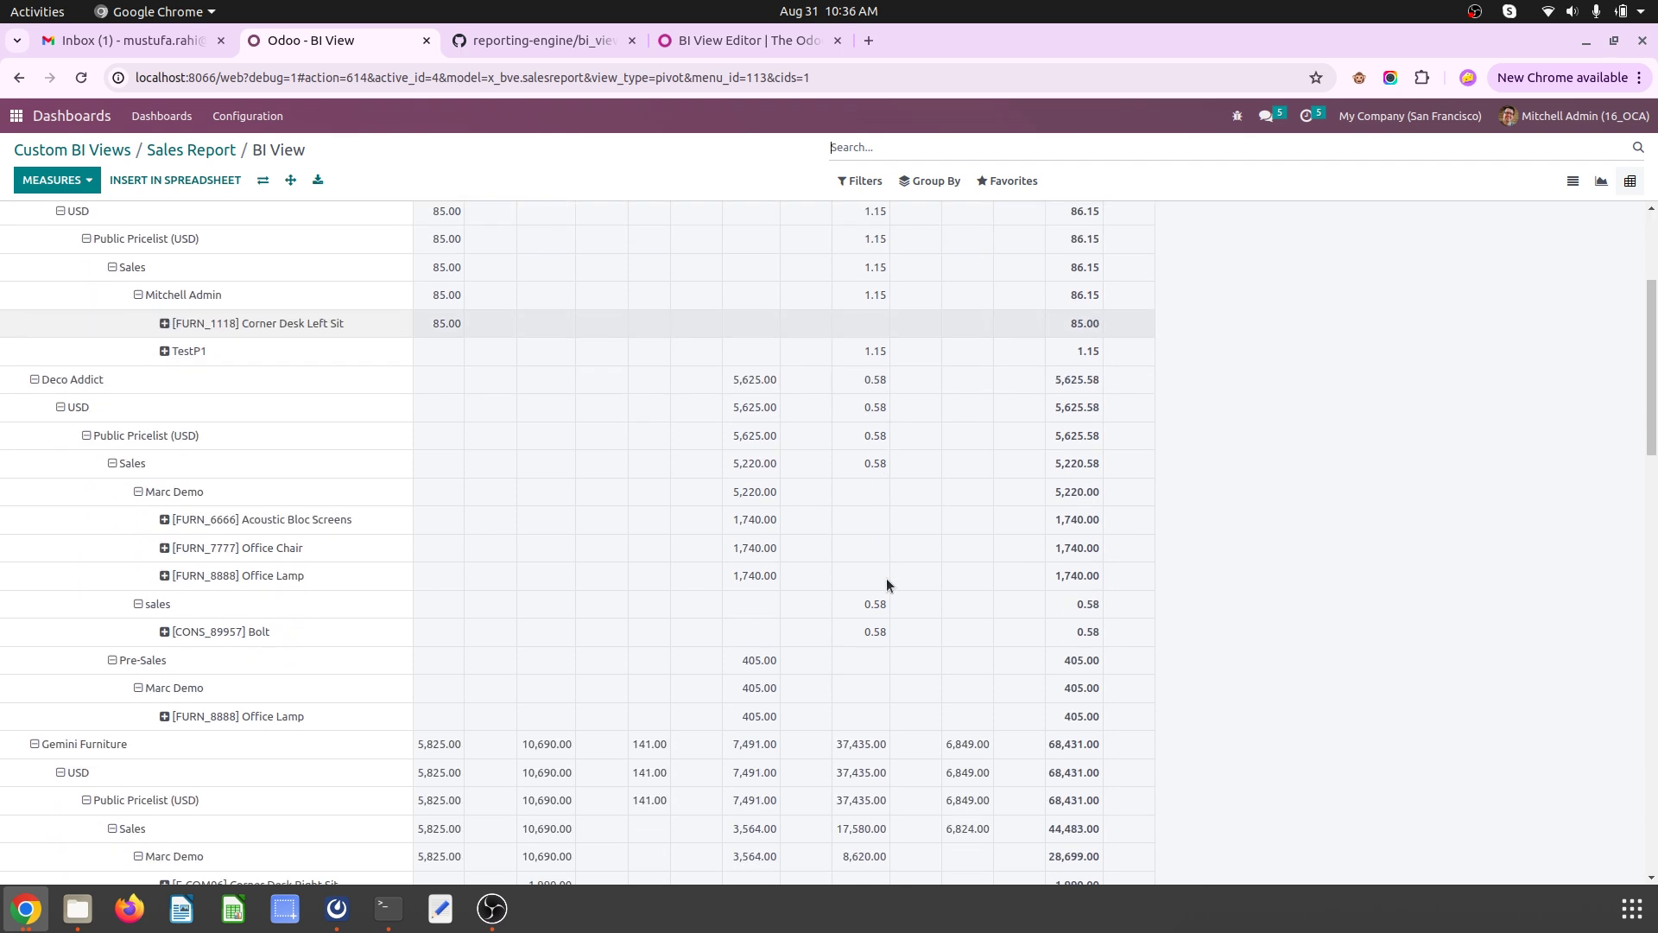
scroll(887, 585, up, 3)
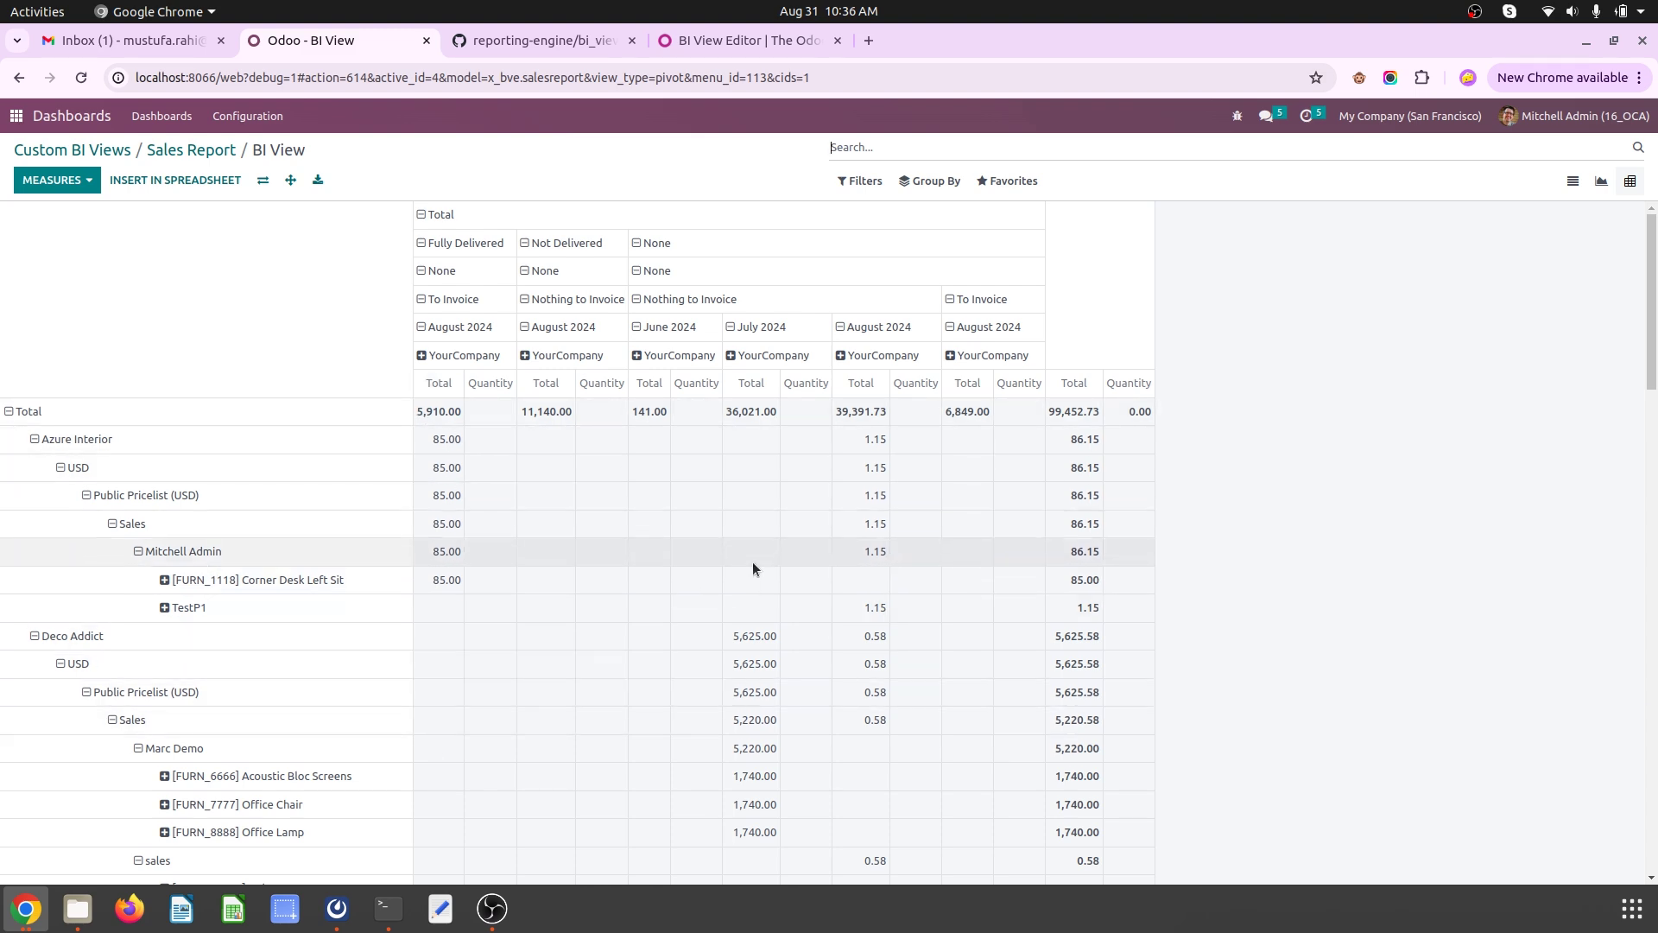
scroll(753, 569, down, 9)
scroll(753, 569, down, 9)
scroll(755, 568, up, 4)
scroll(755, 567, up, 12)
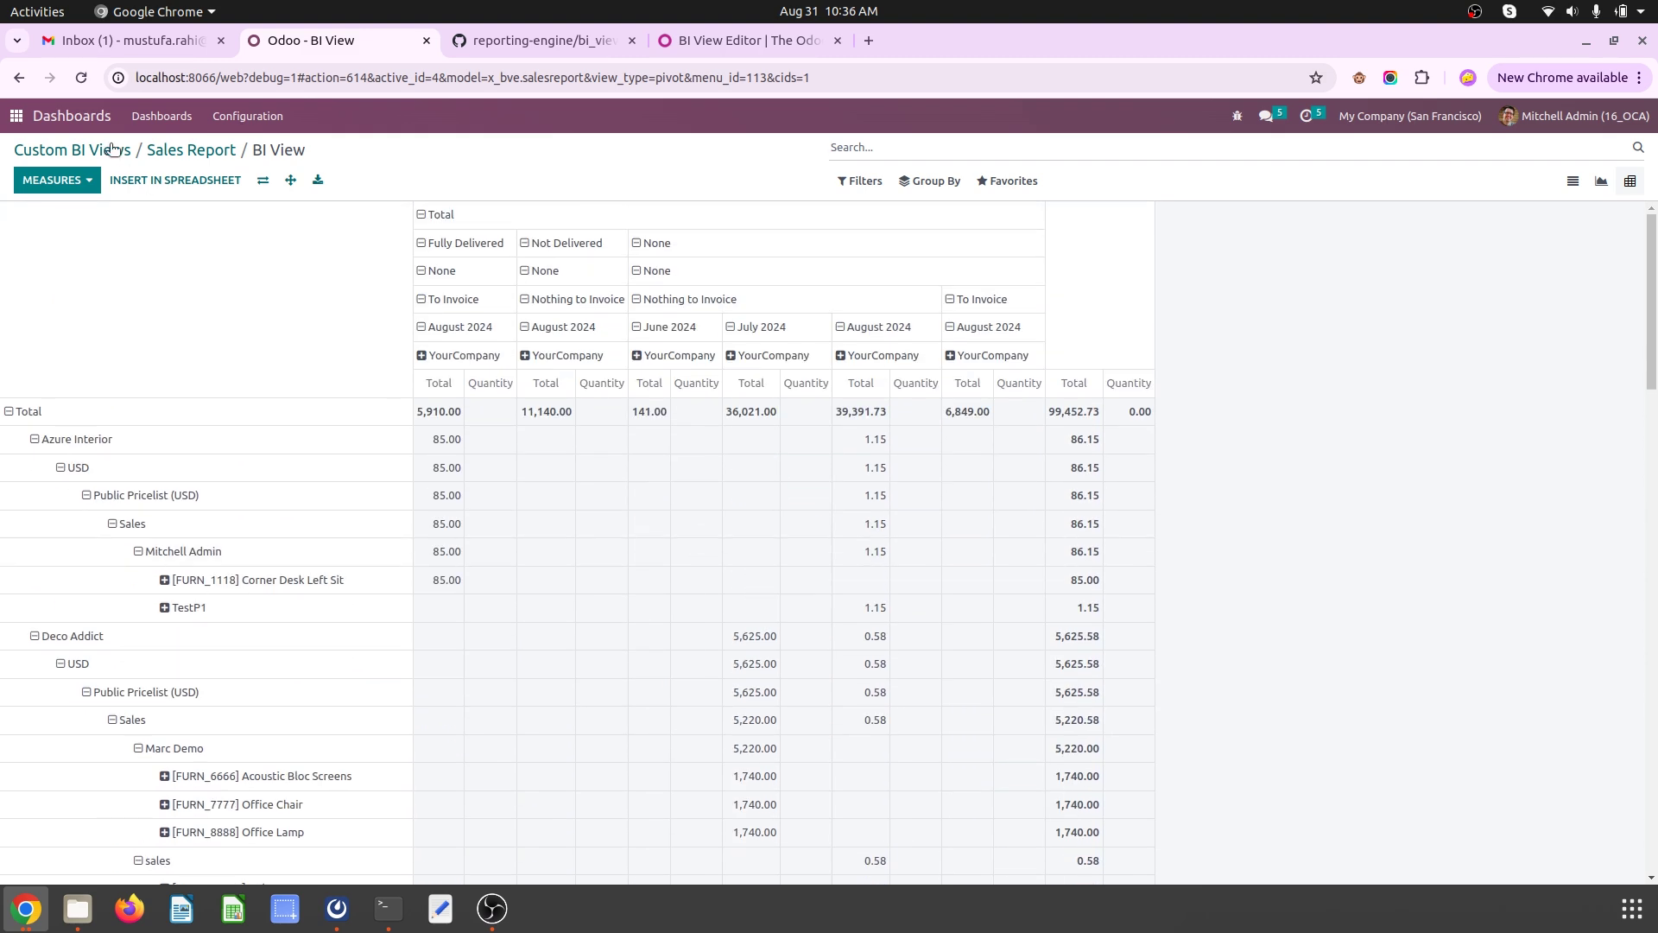
click(56, 180)
Step: Begin a menu for the Sales Report BI view with Sales as its parent menu
click(118, 177)
click(185, 149)
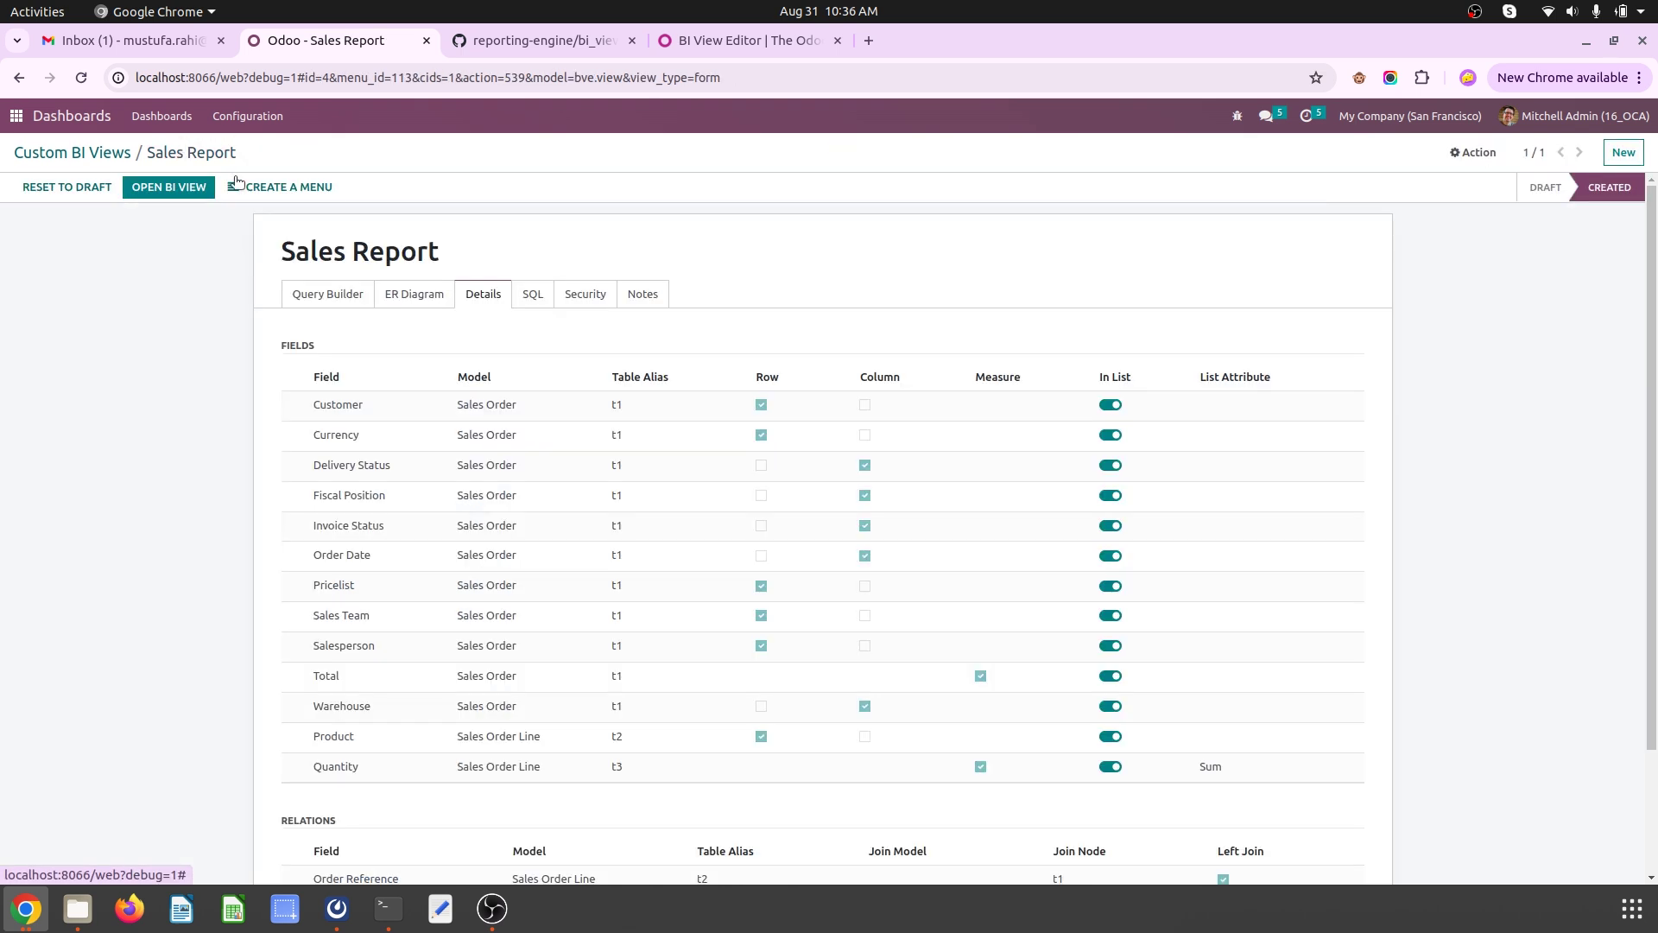
click(267, 191)
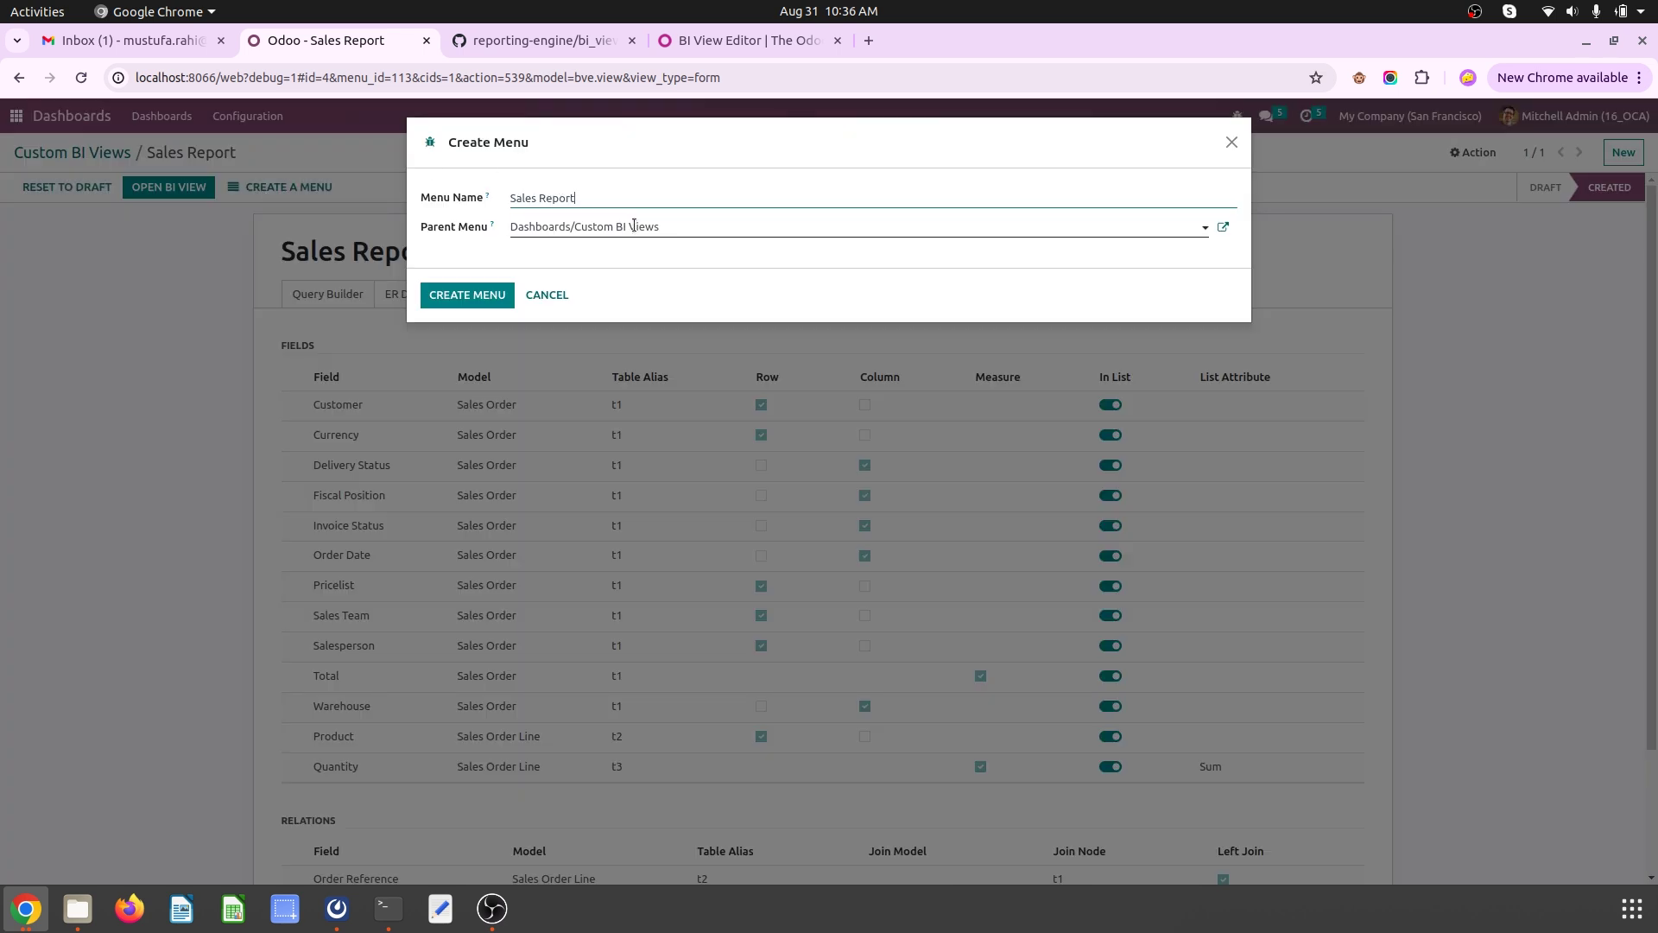
click(669, 227)
text(sale)
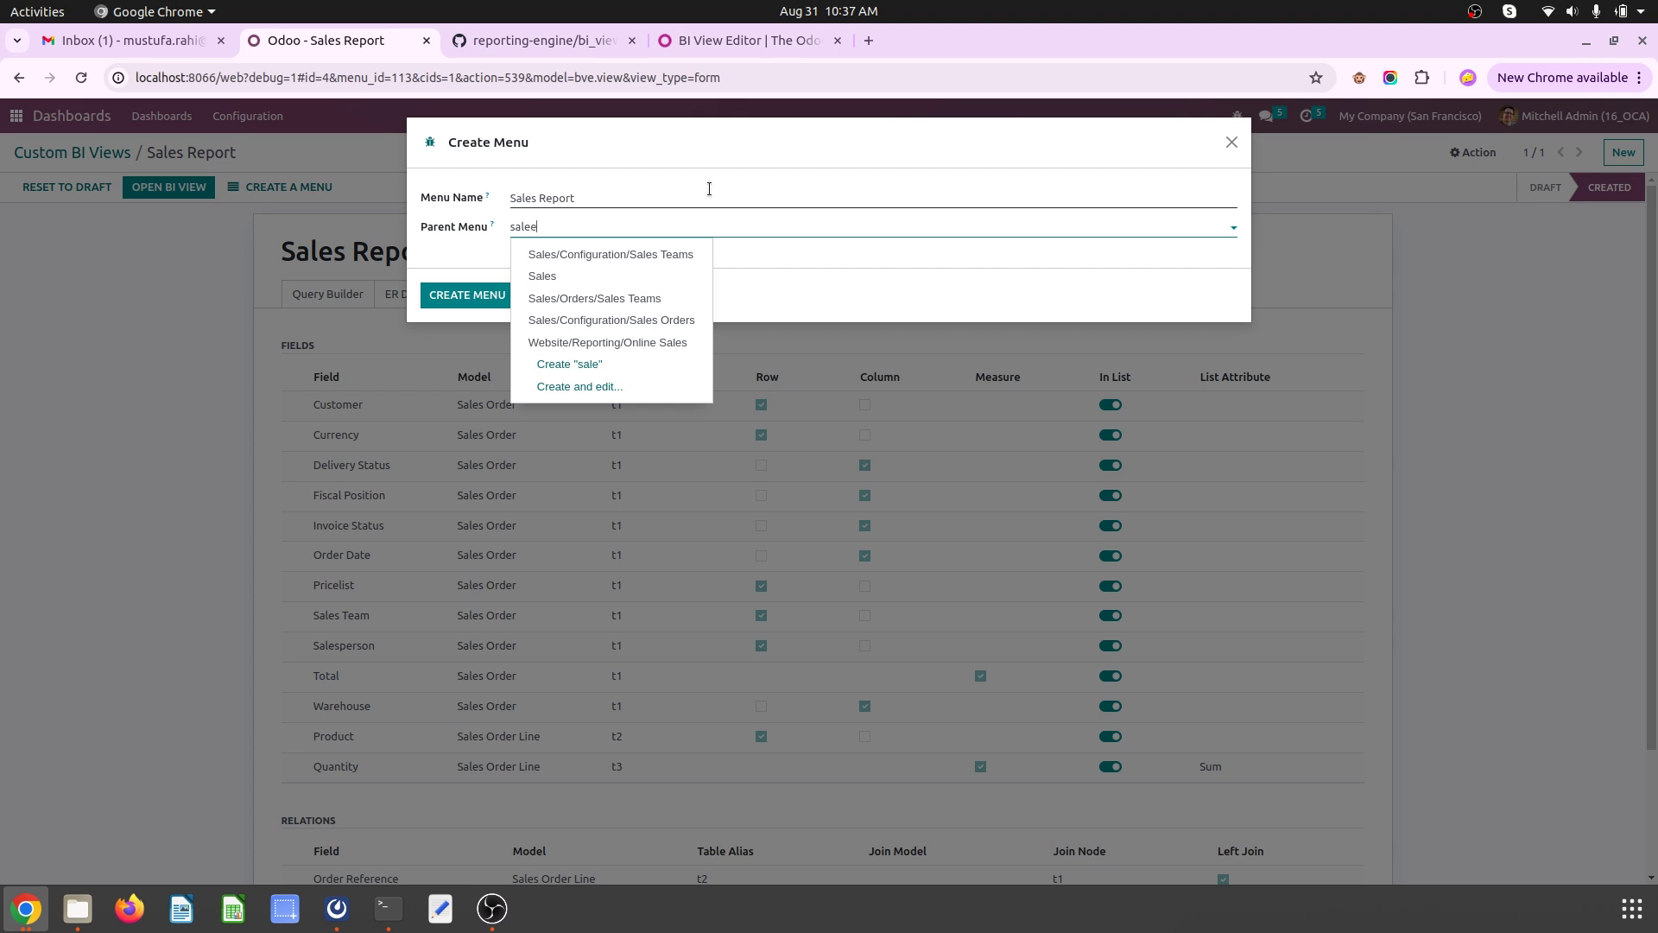
text(e)
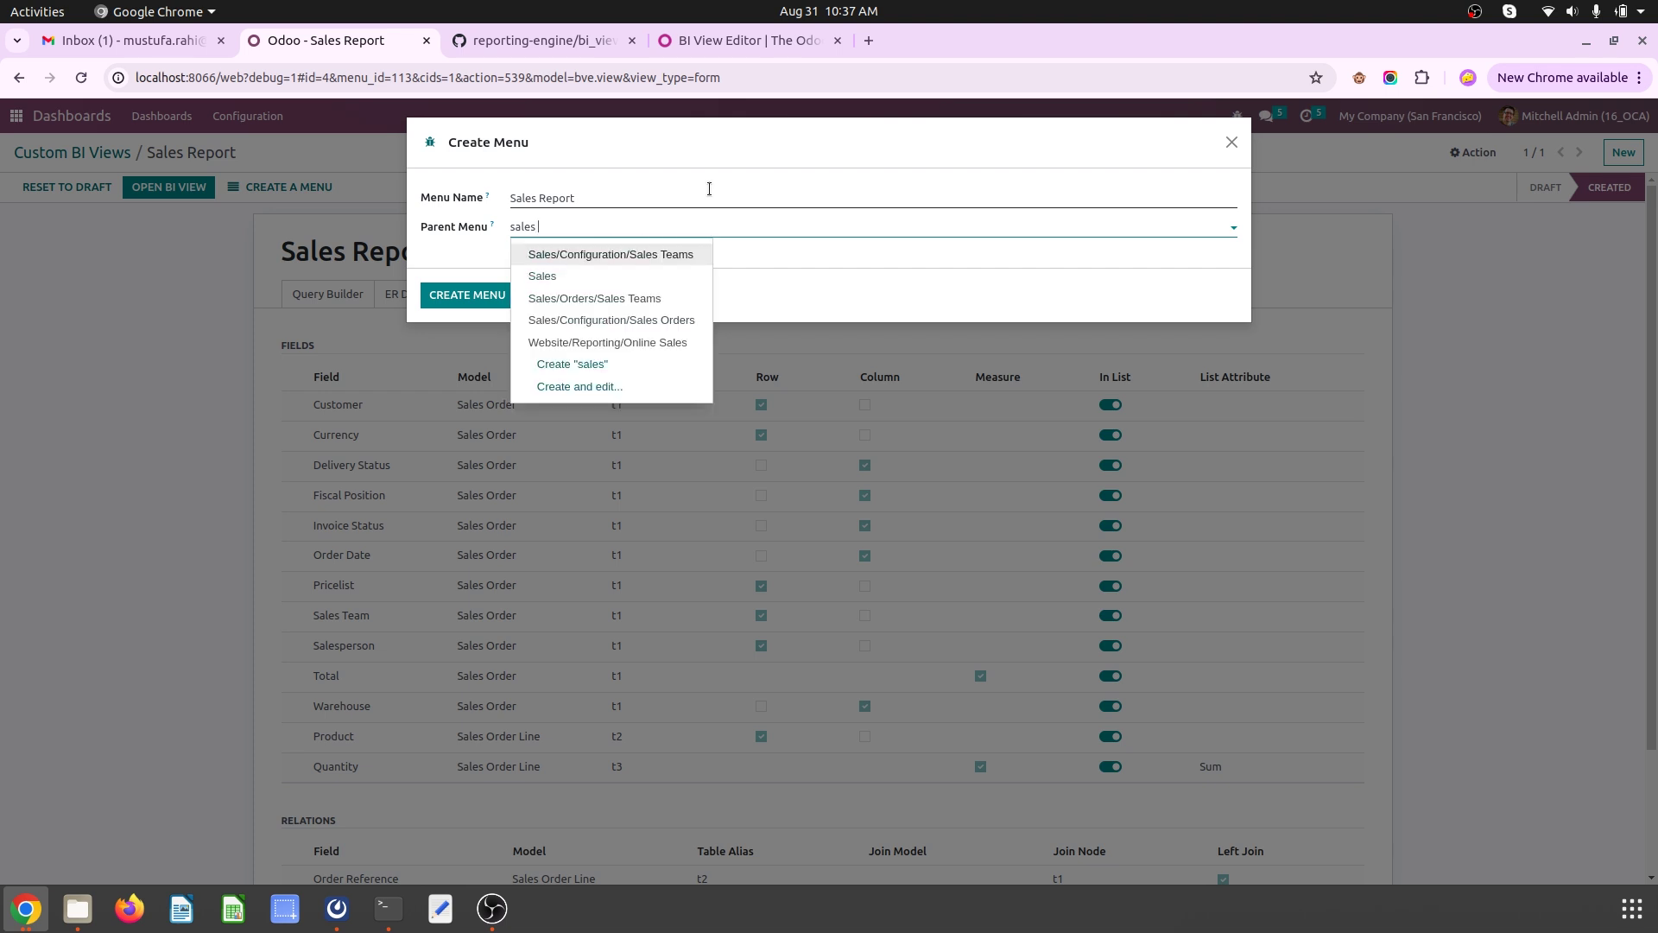
text( /)
key(BackSpace)
key(BackSpace)
text(/)
click(629, 269)
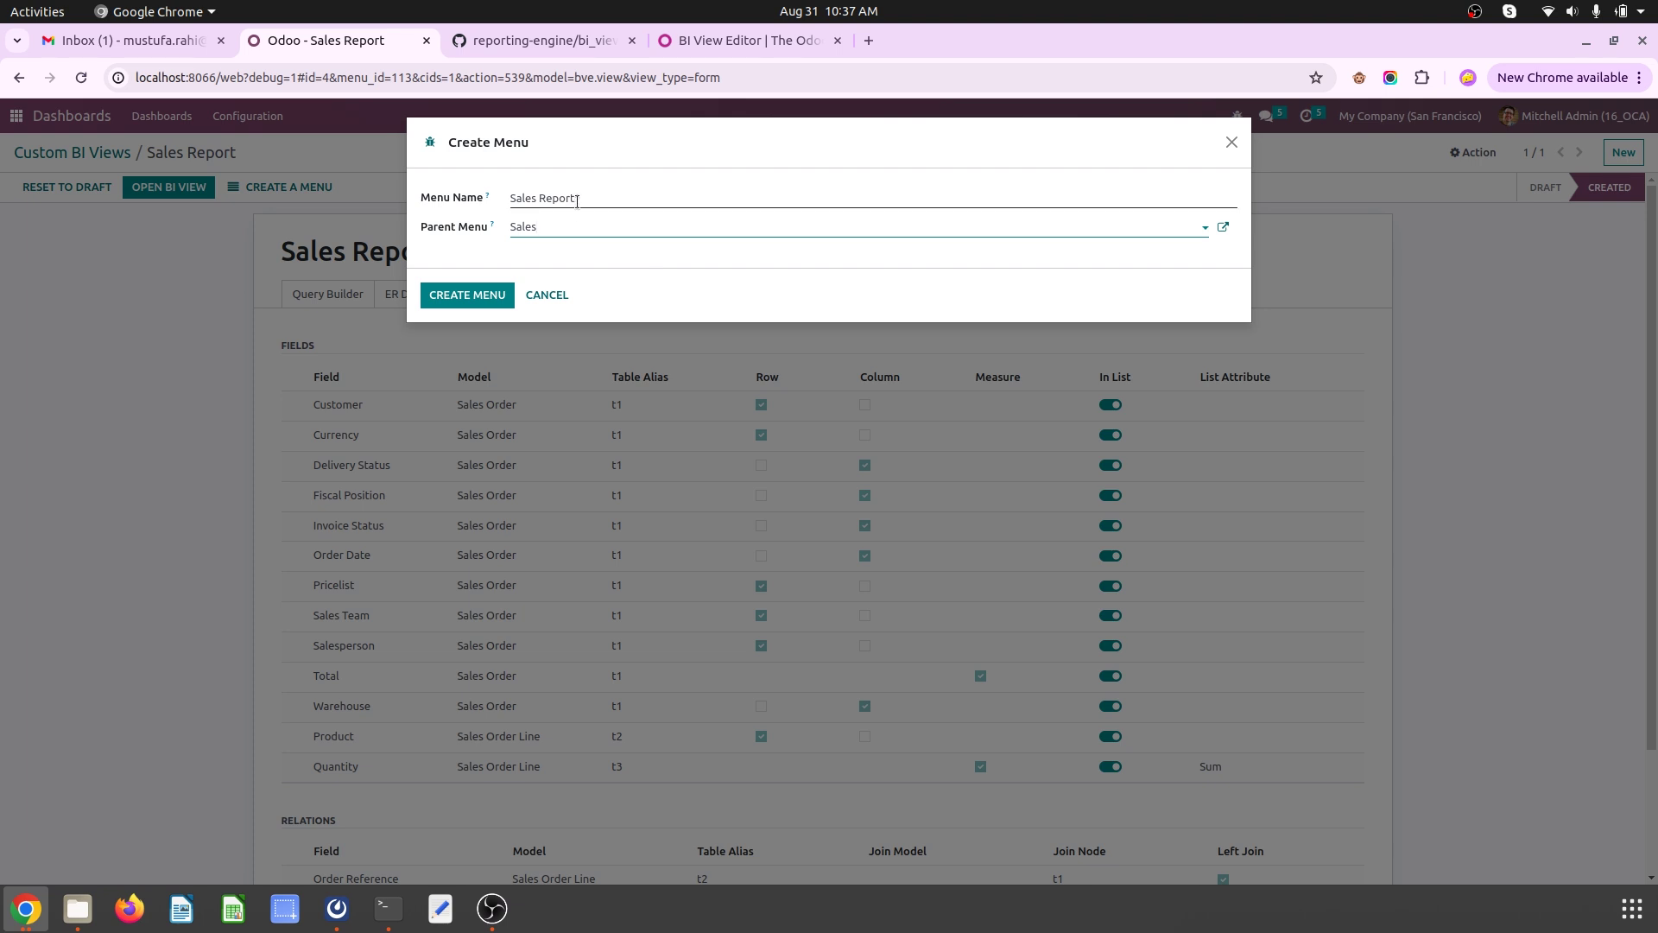
Step: Name the menu 'Sales My Report' and create it
click(577, 199)
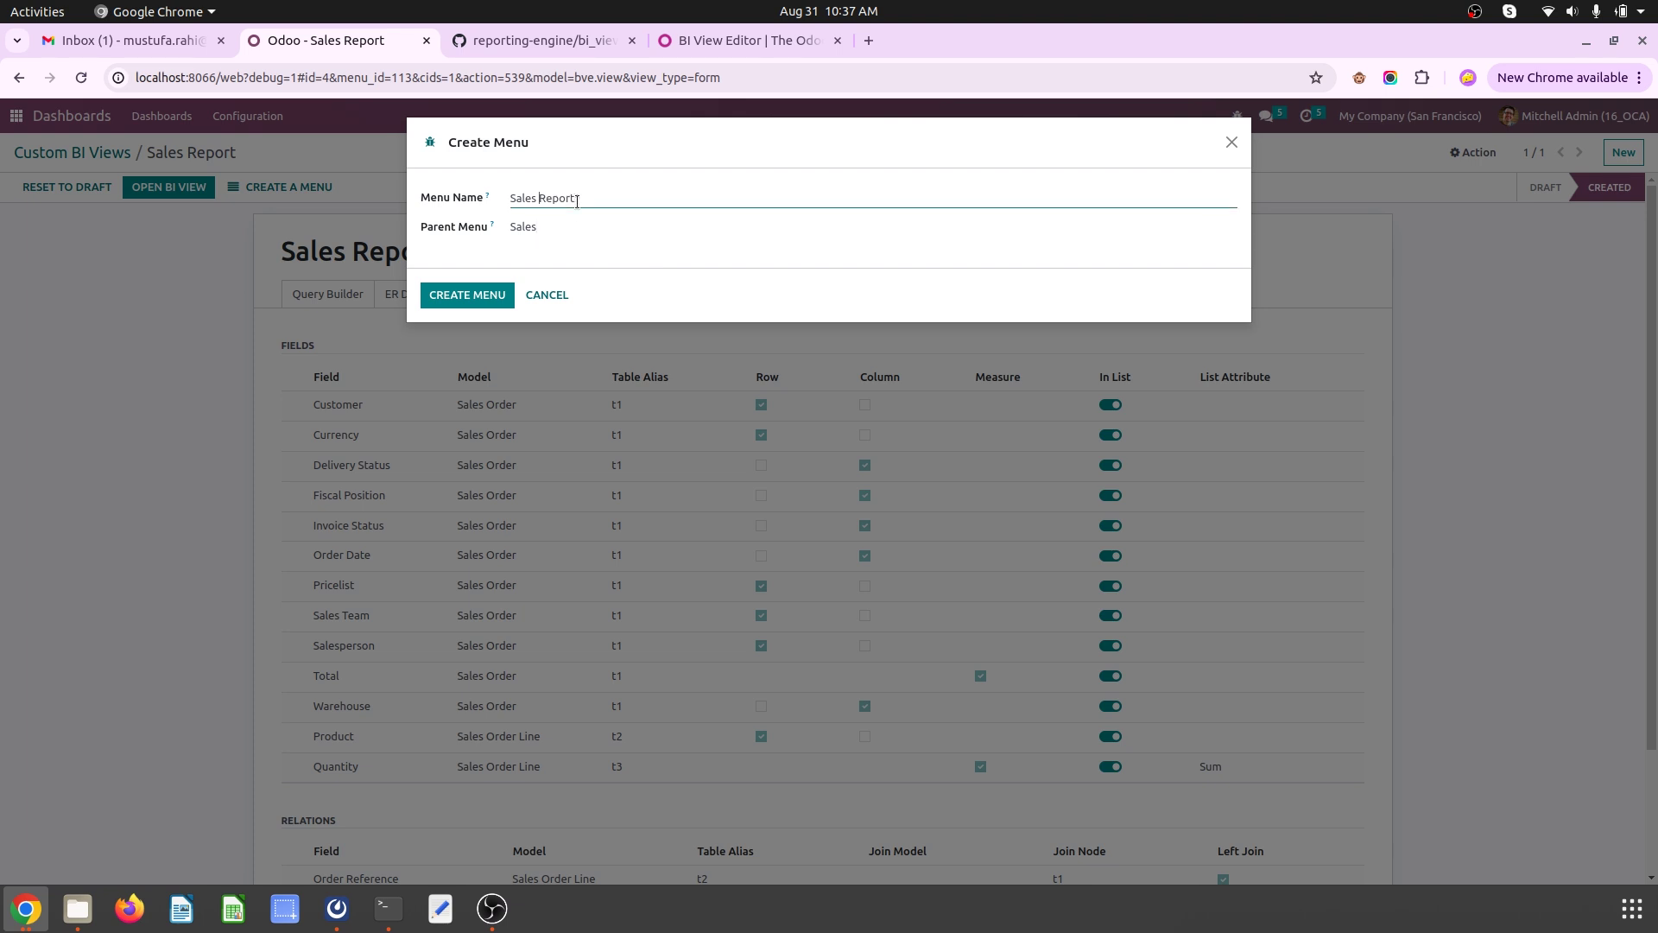
click(474, 298)
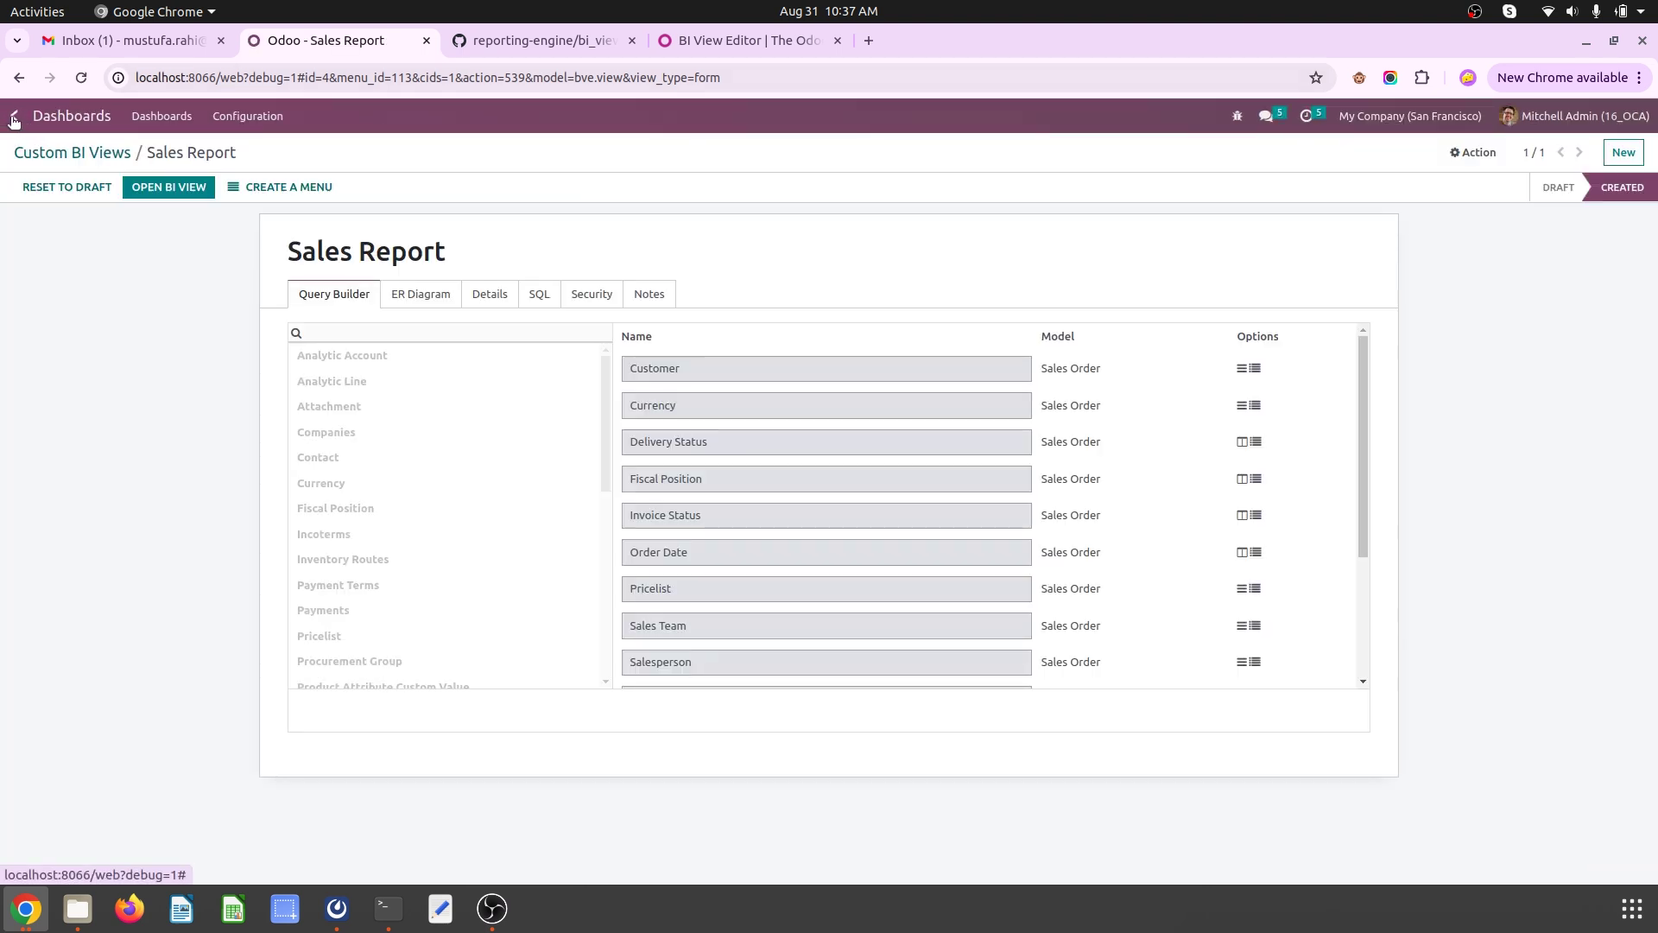
click(13, 117)
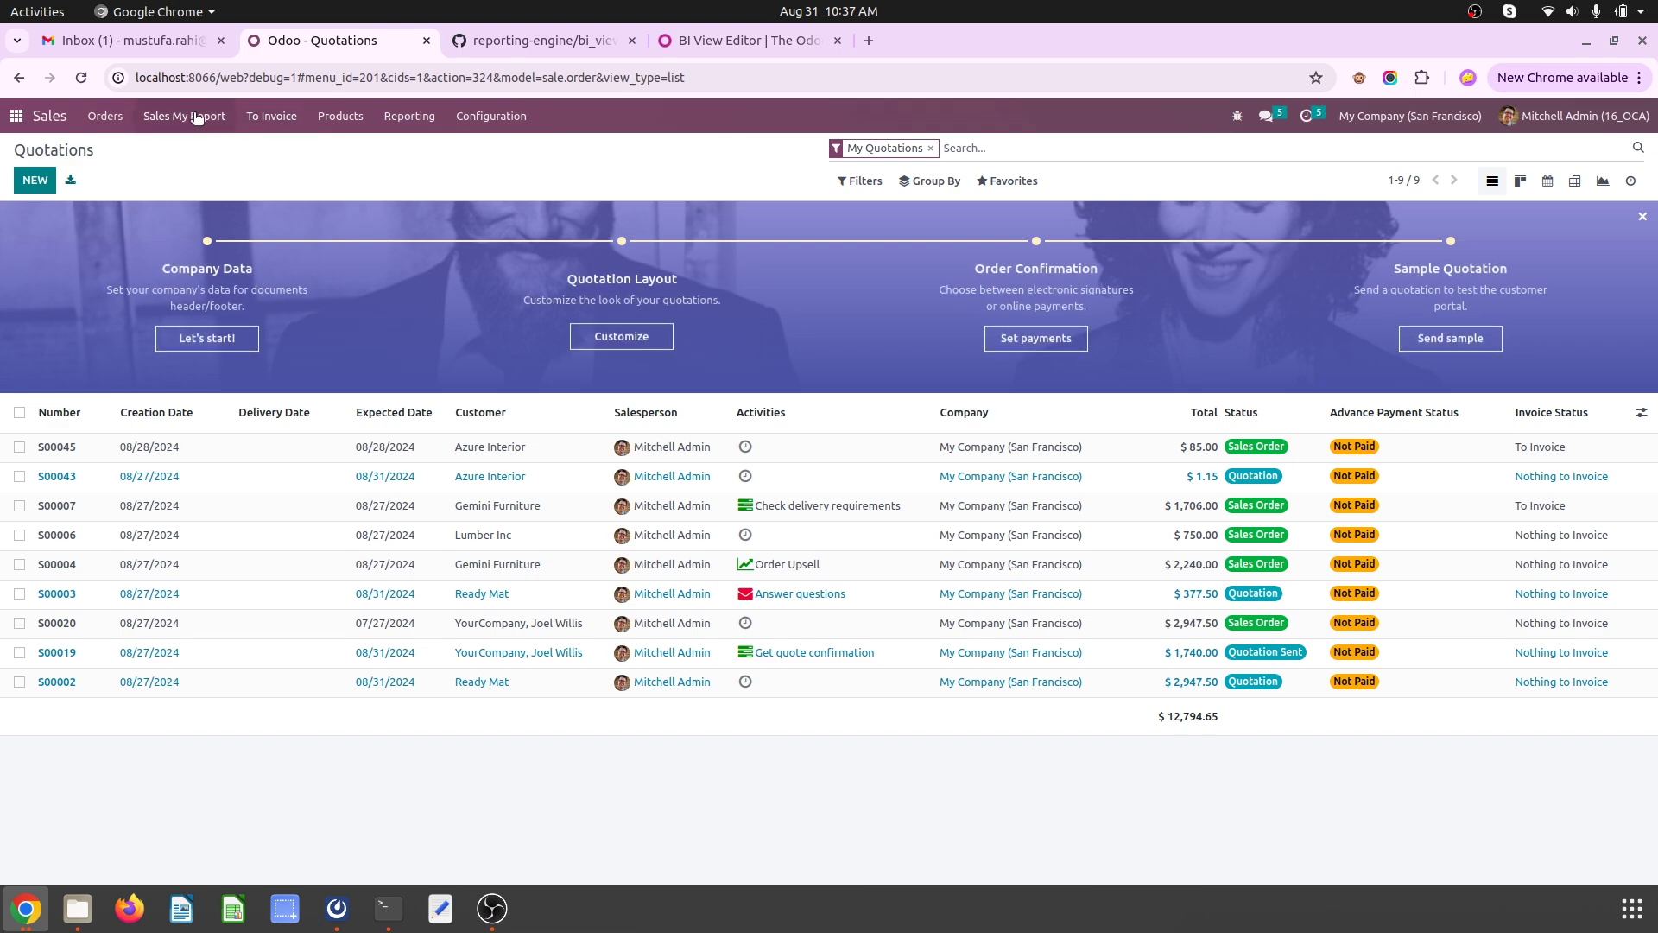
click(223, 122)
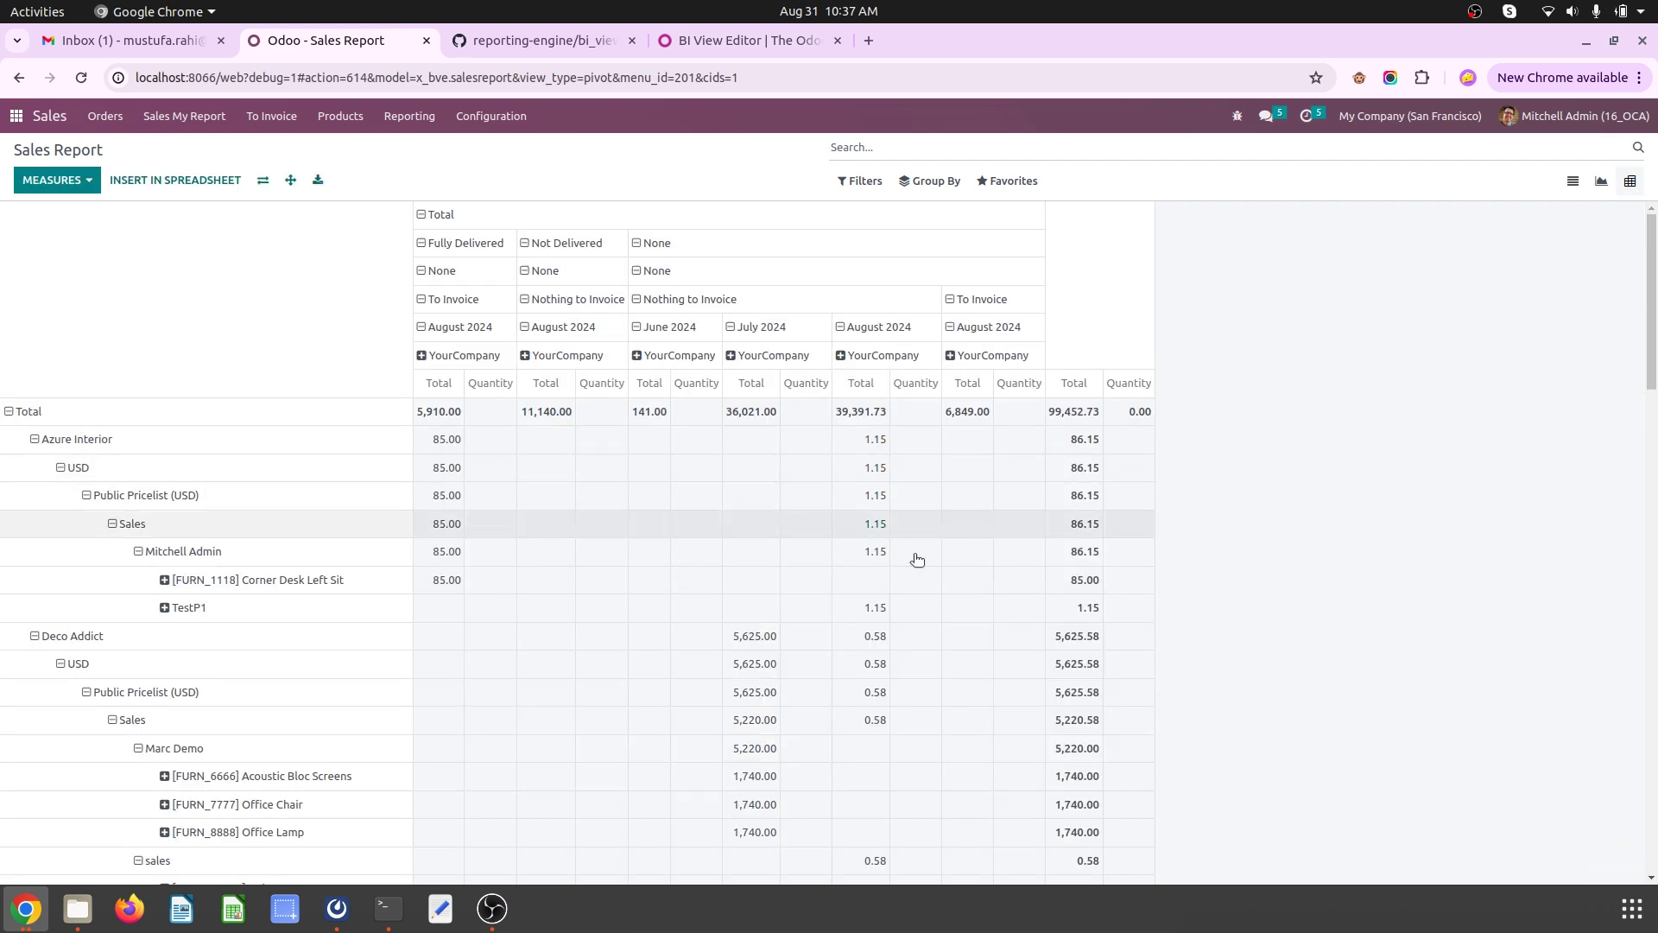
scroll(915, 565, down, 10)
scroll(918, 567, up, 10)
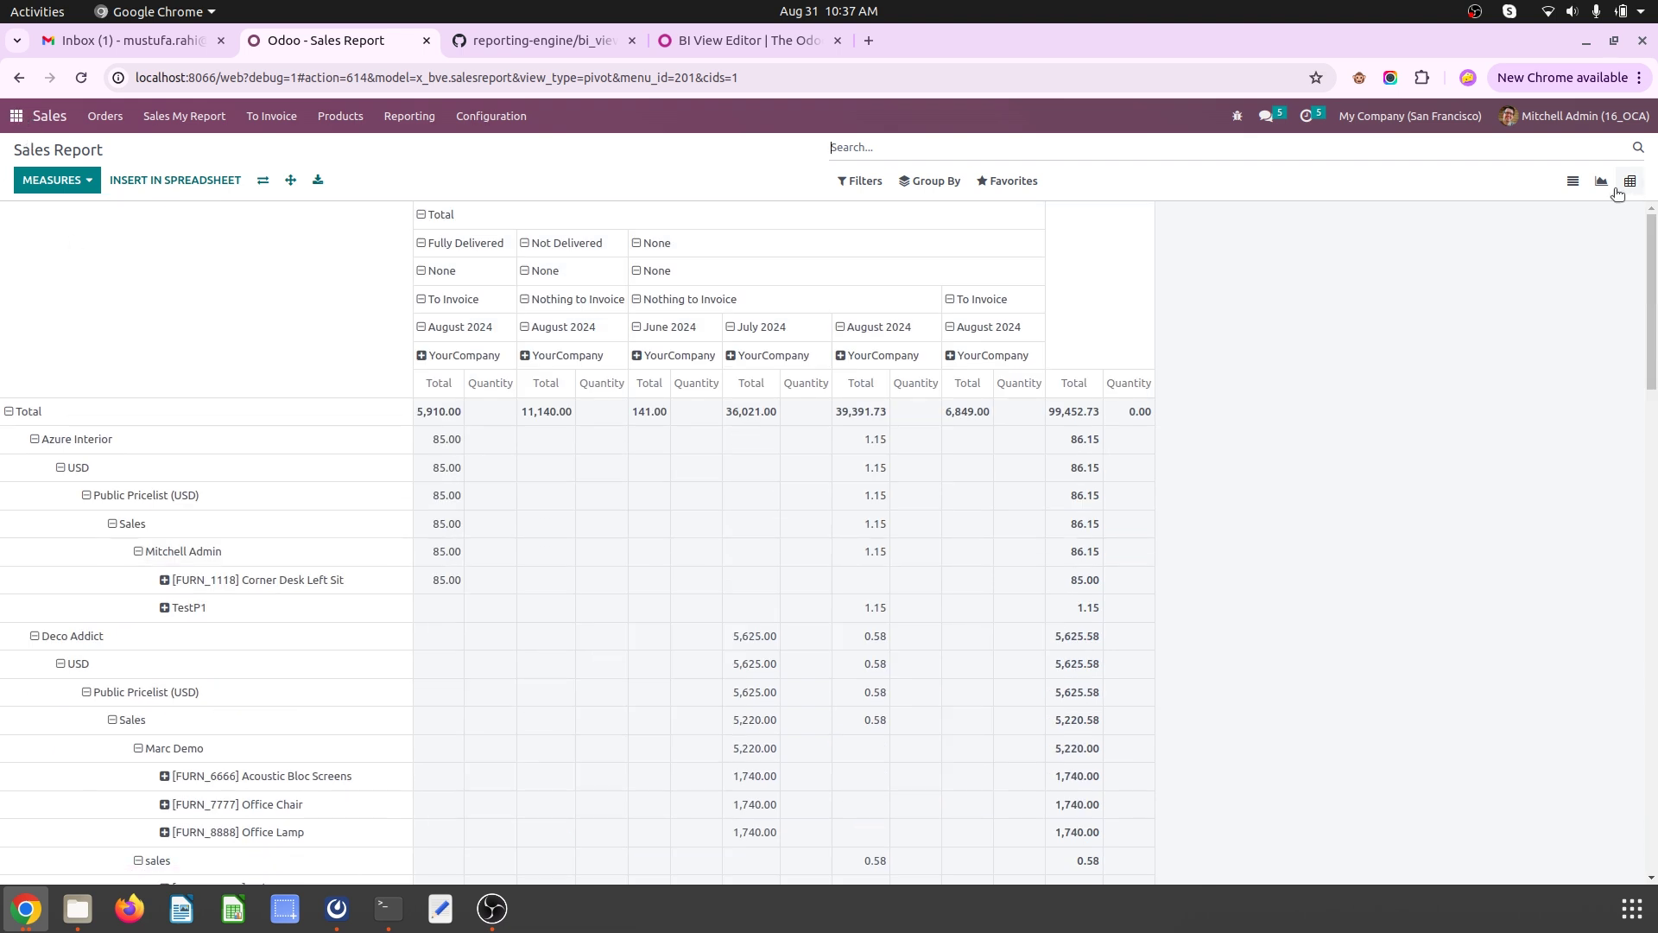
Step: Open the Sales Report definition from Dashboards' Custom BI Views list
click(14, 122)
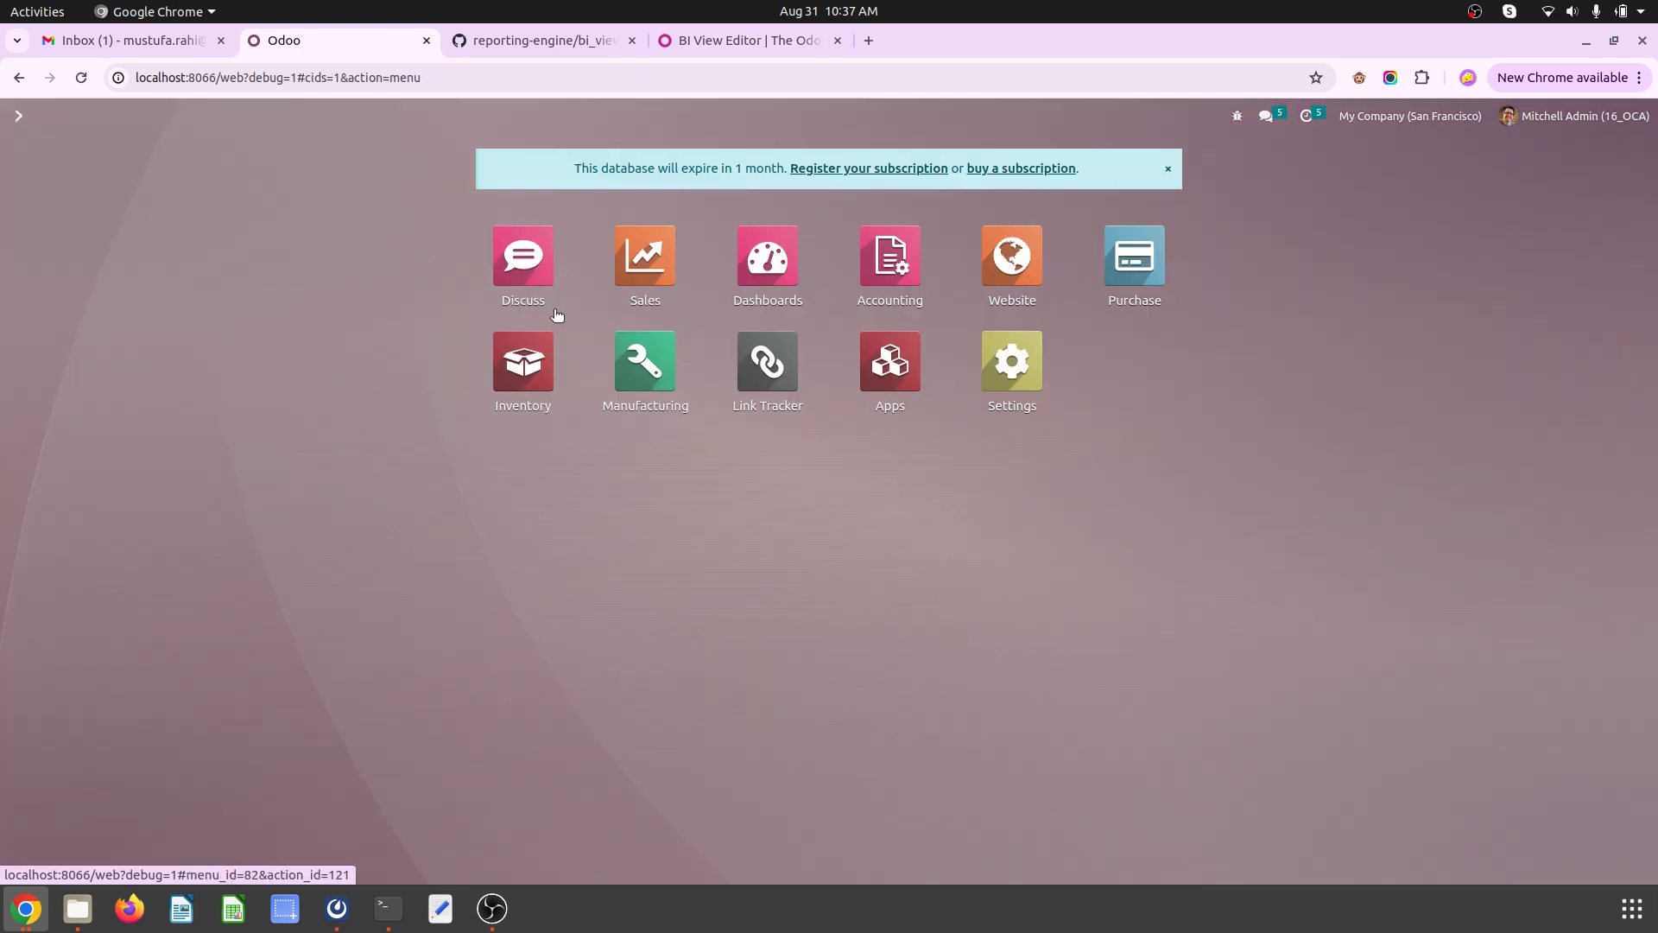
click(639, 250)
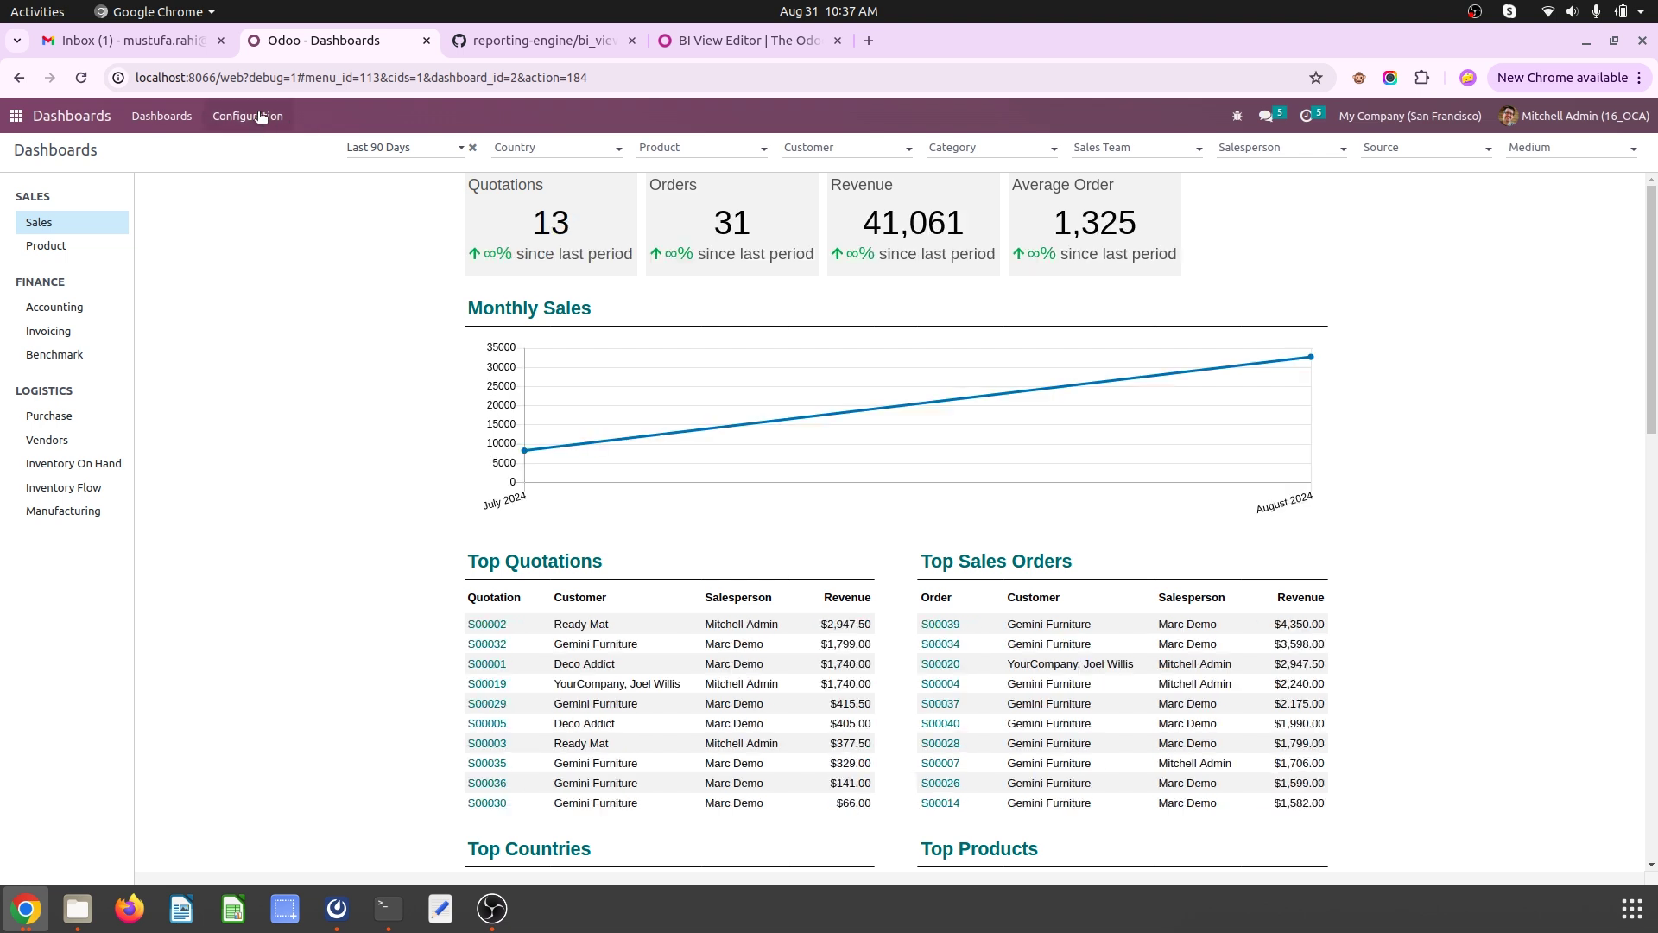
click(253, 116)
click(275, 170)
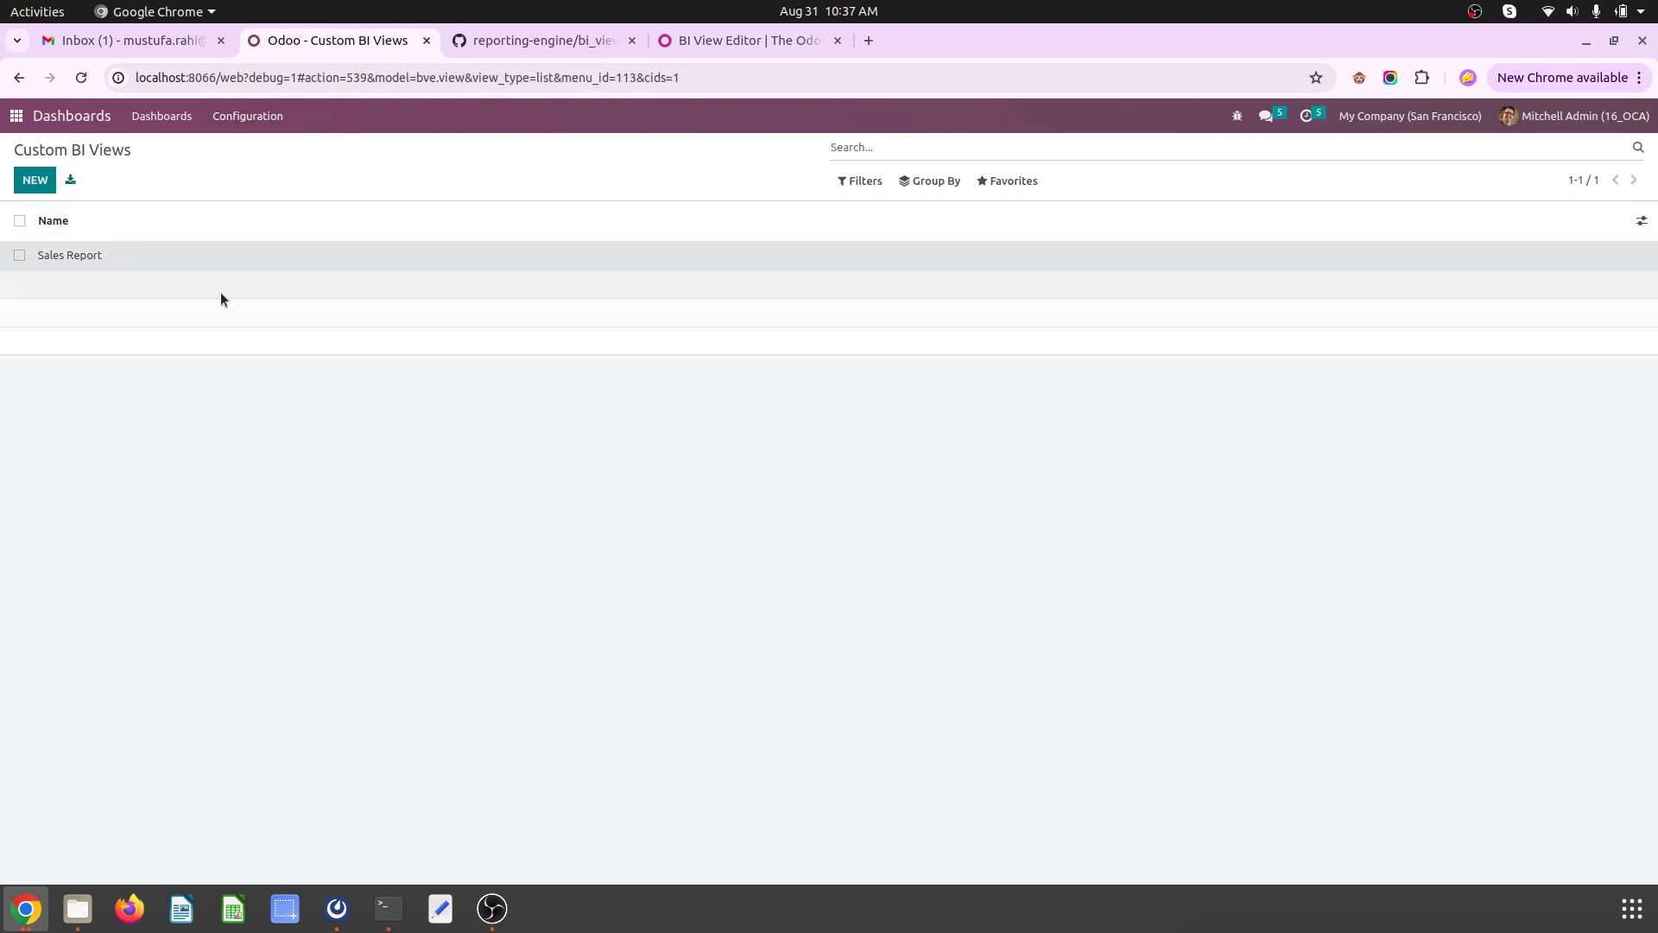
click(117, 251)
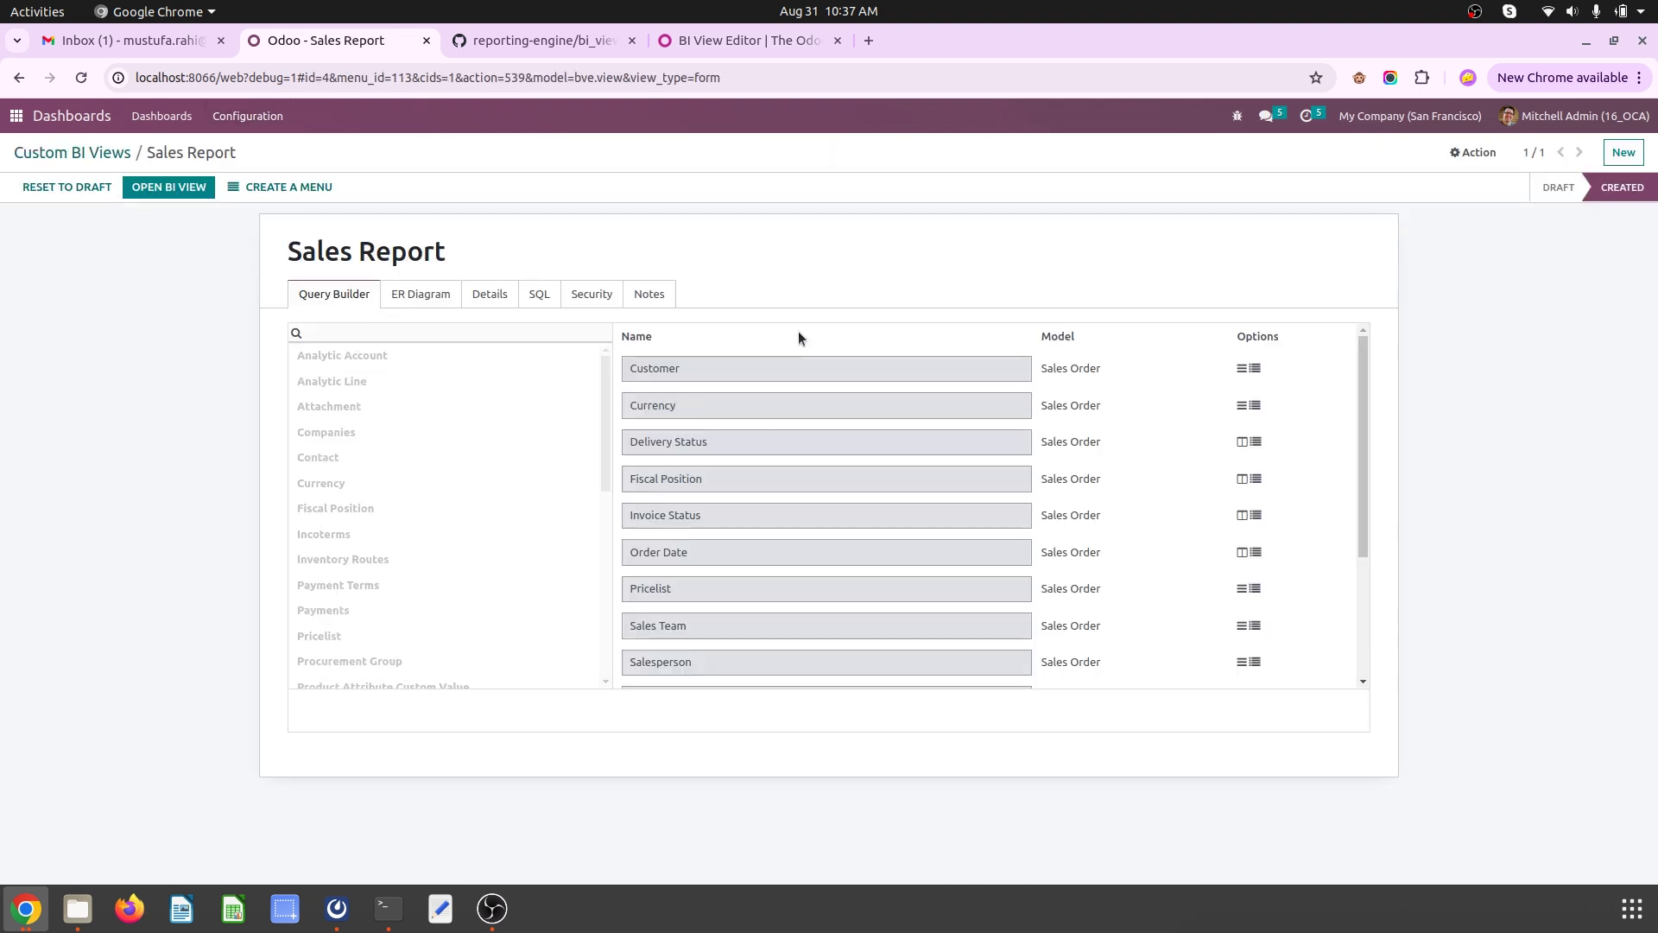
Step: Review the Sales Report's ER diagram, field details, generated SQL, security groups and query builder
click(412, 290)
click(491, 294)
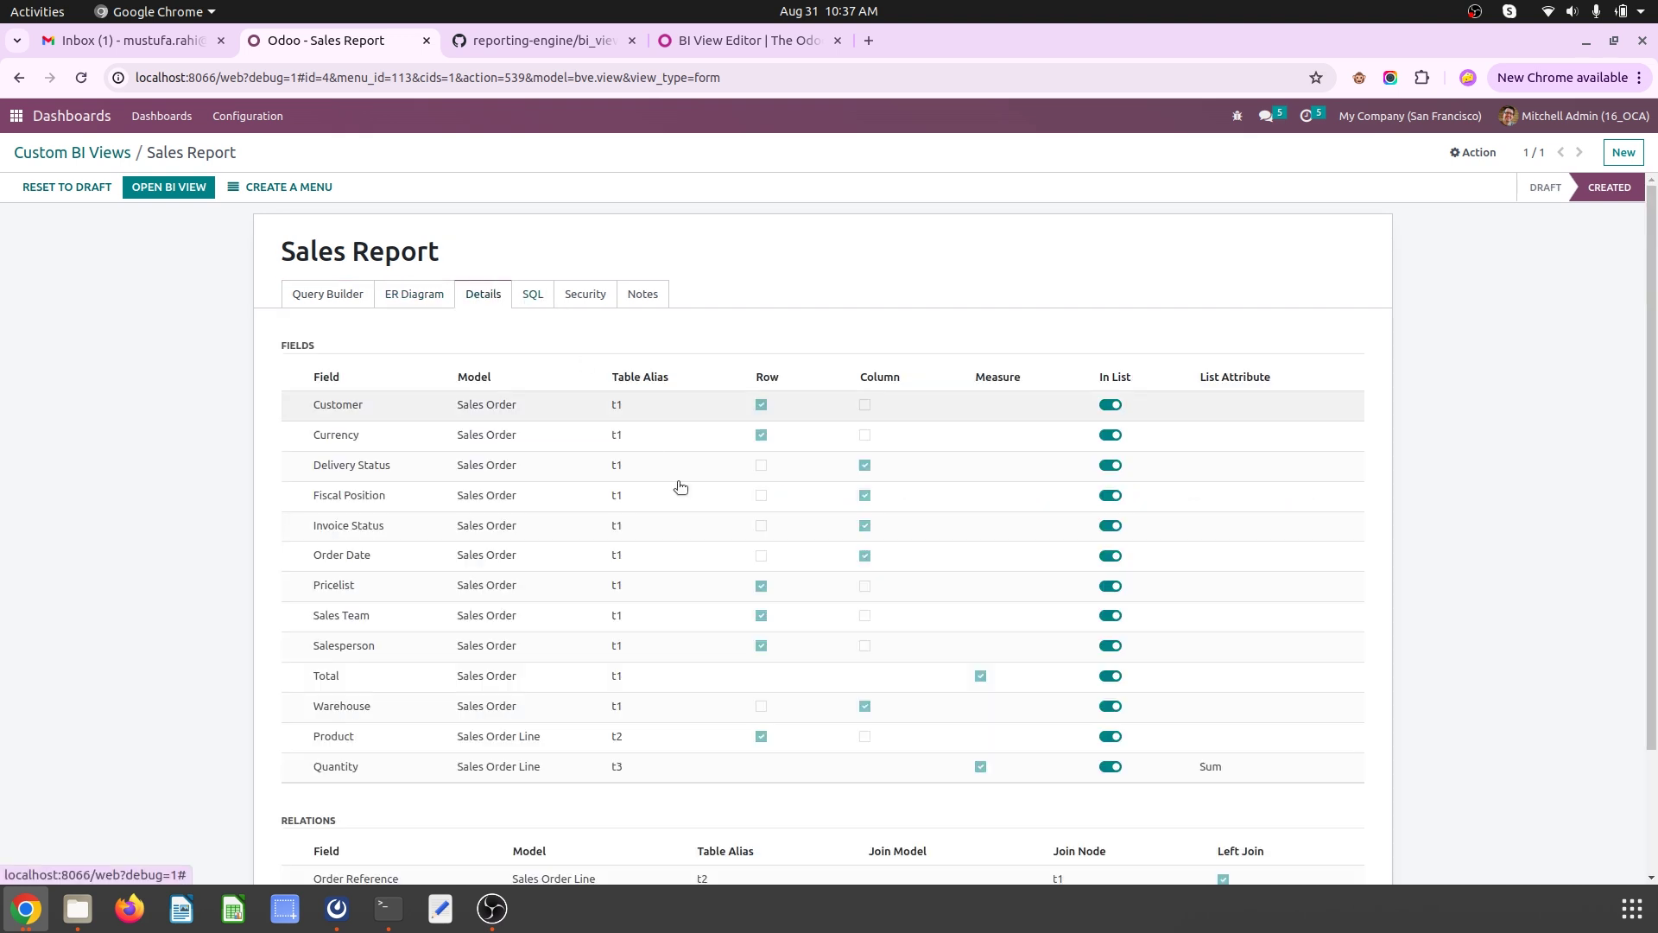
scroll(700, 497, down, 2)
scroll(803, 553, up, 2)
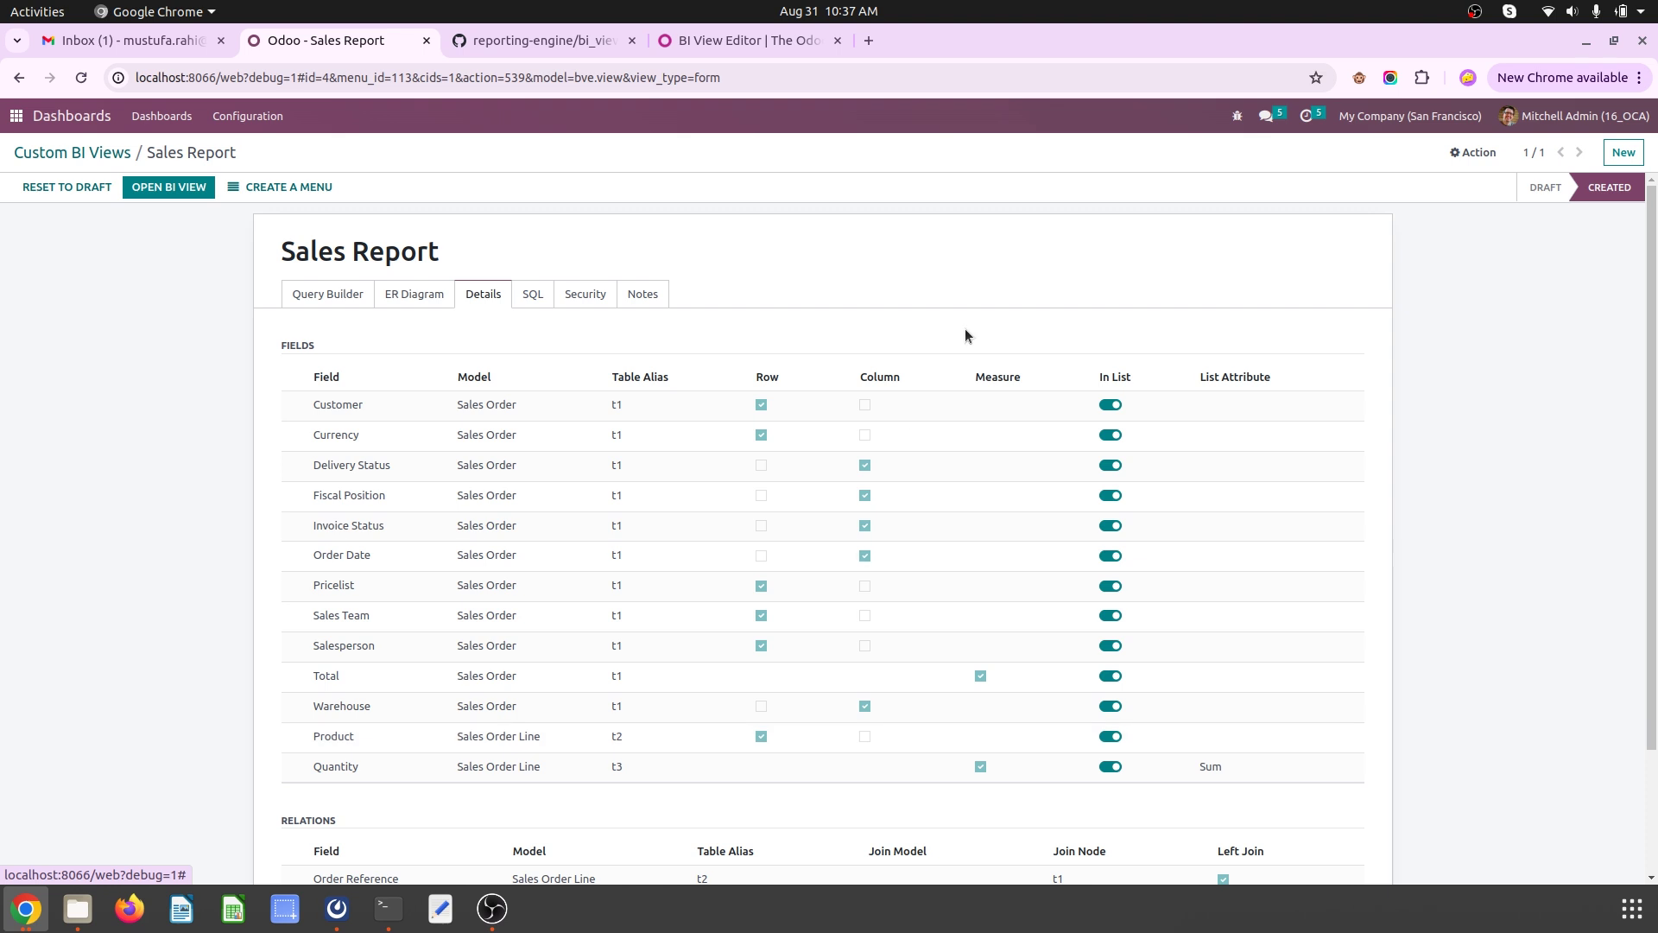
click(549, 297)
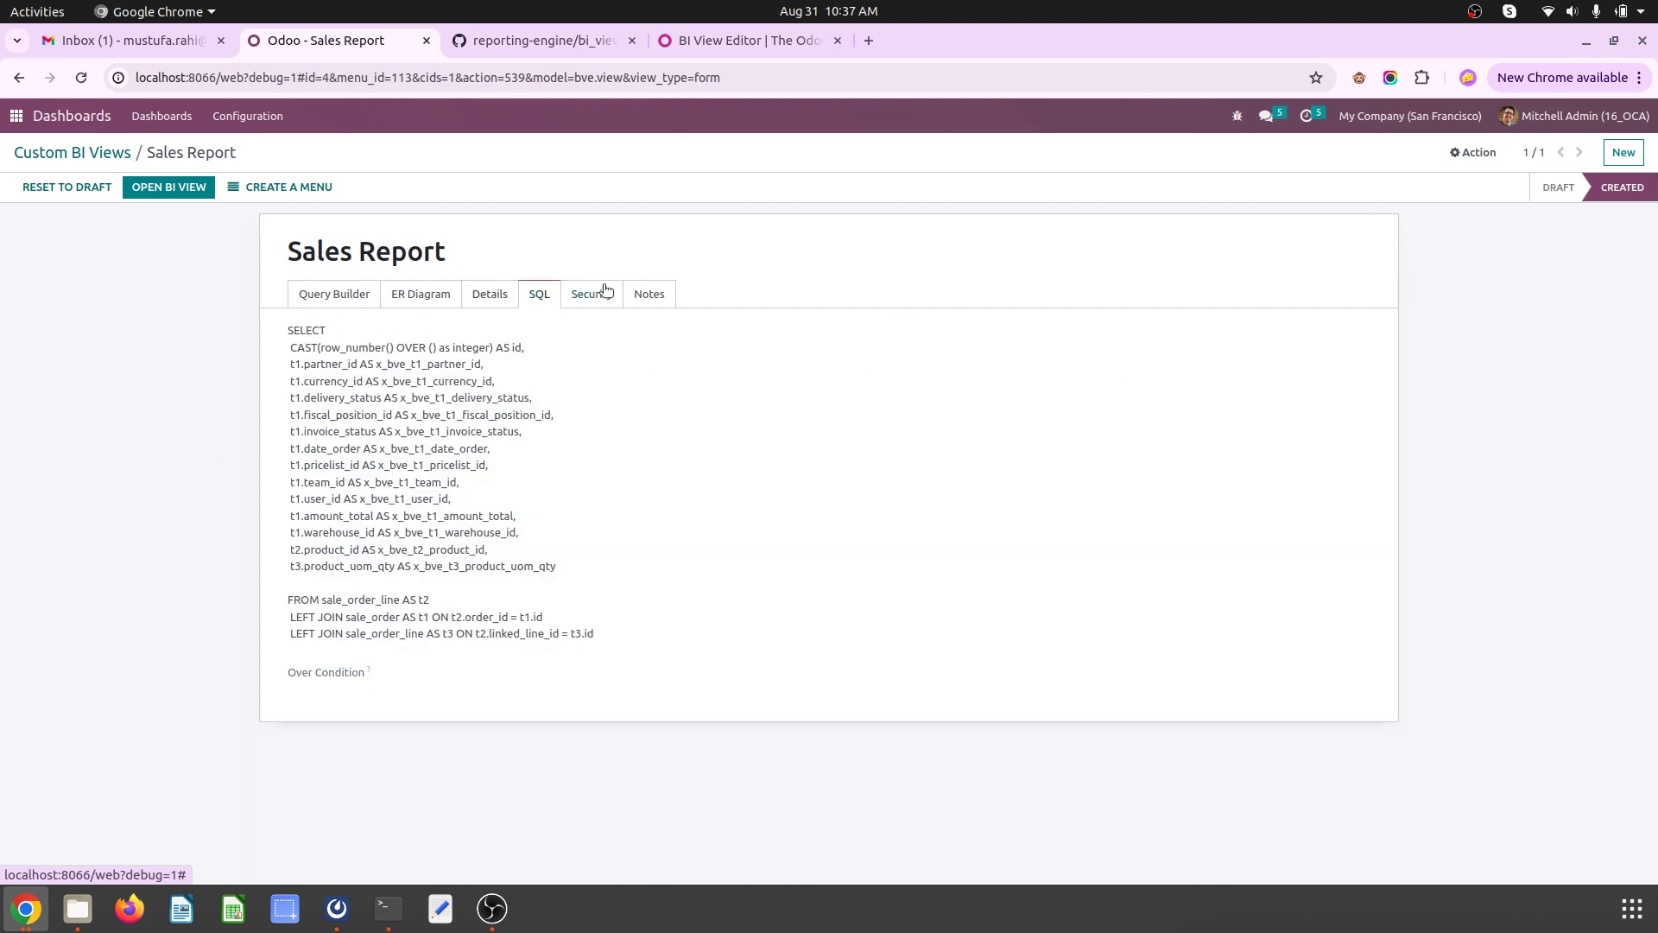
click(606, 291)
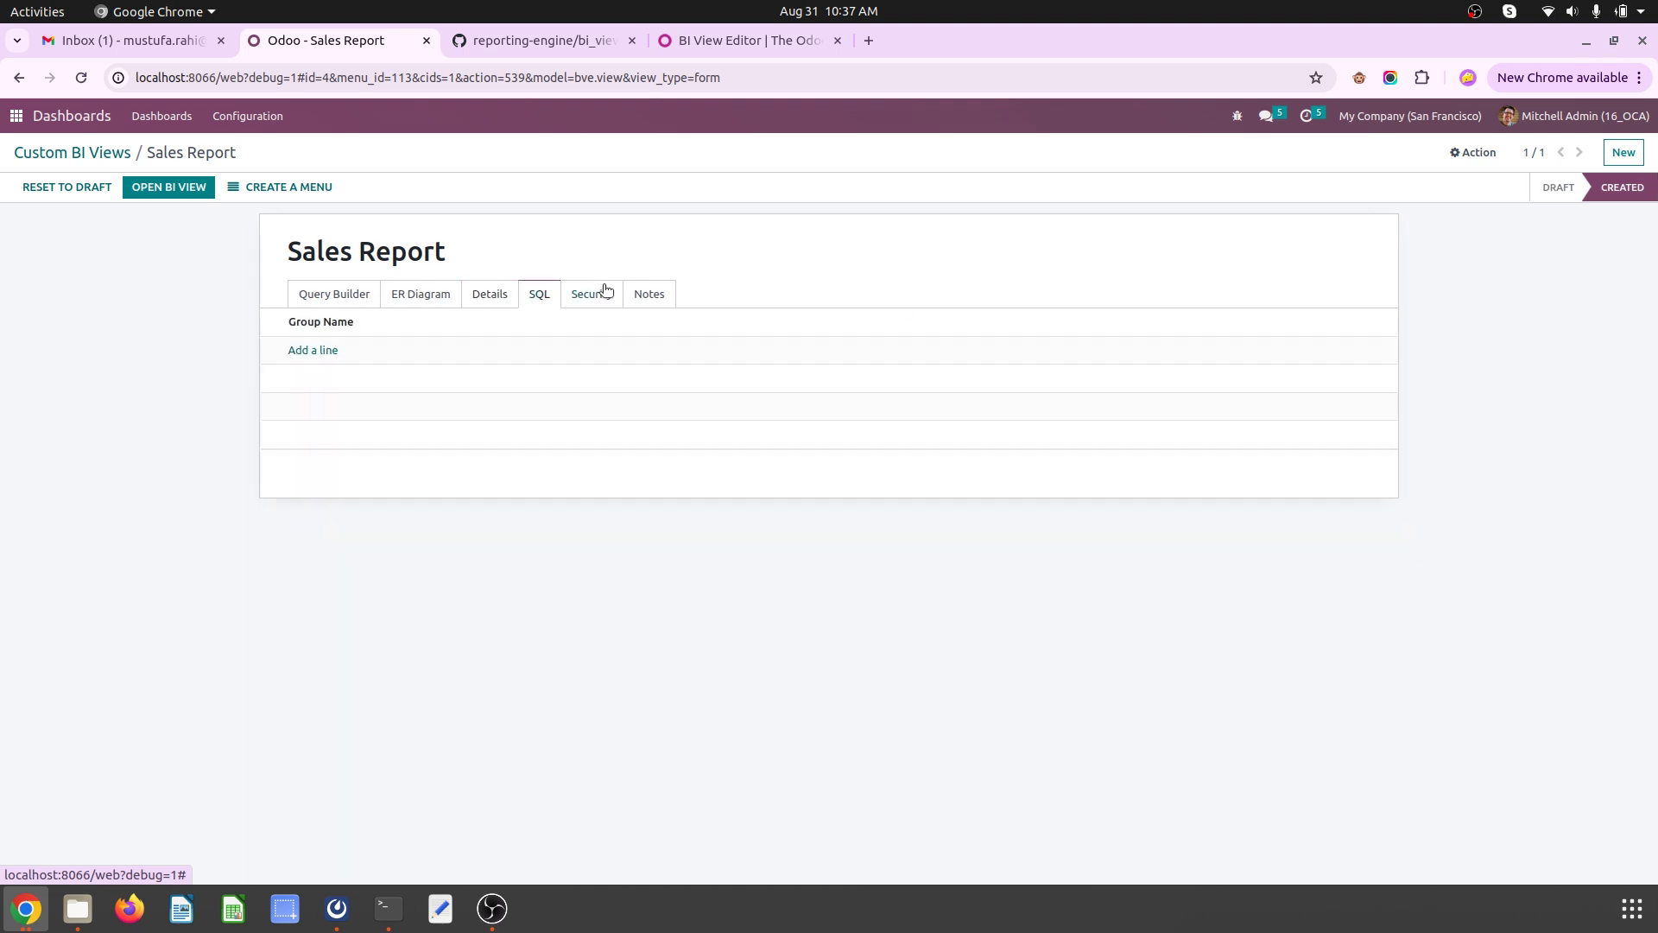
click(319, 288)
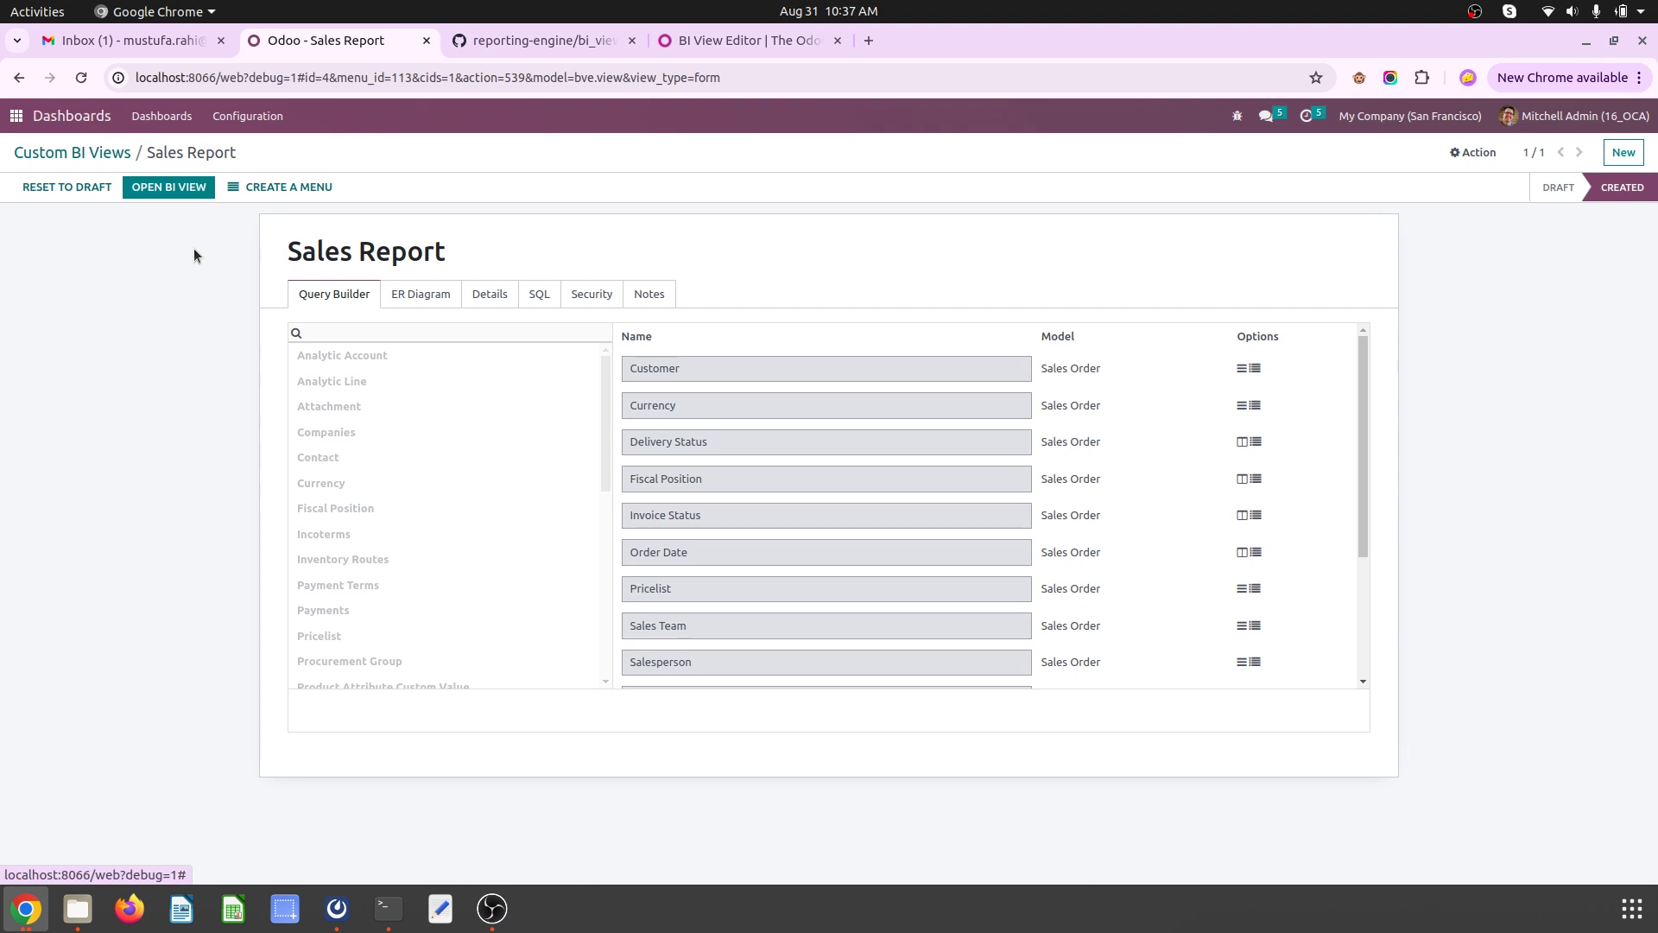
Step: Switch to the 'BI View Editor | The Odoo' browser tab showing versions 16.0 to 8.0
click(730, 40)
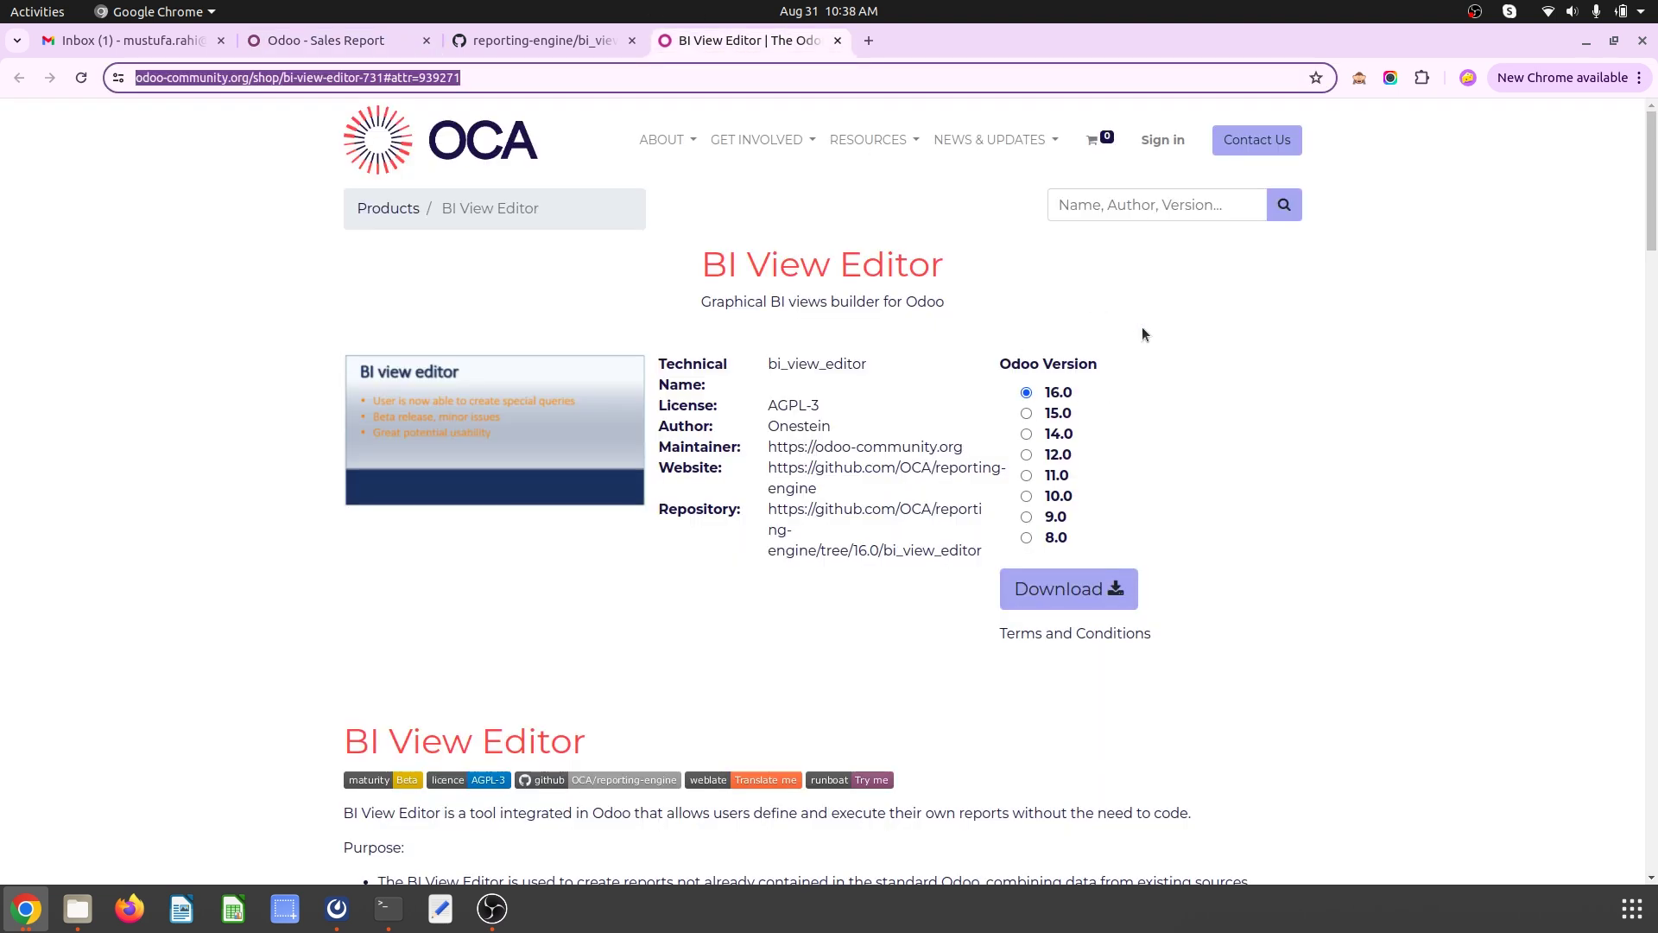